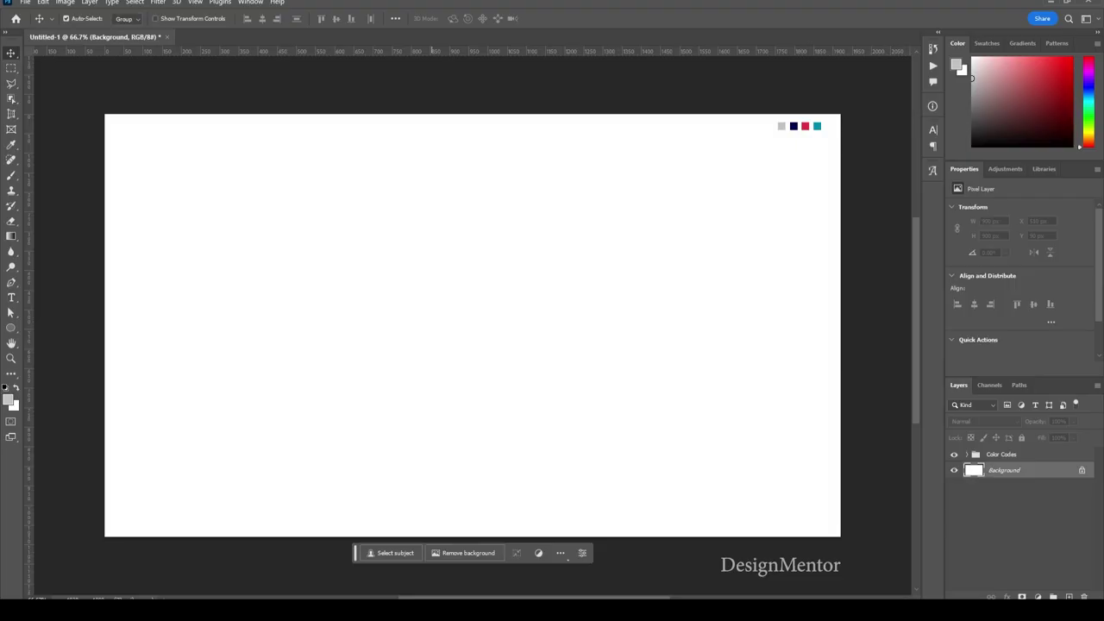
- Add a new Layer 1 filled with light grey over the whole canvas
{"action": "key", "text": "i"}
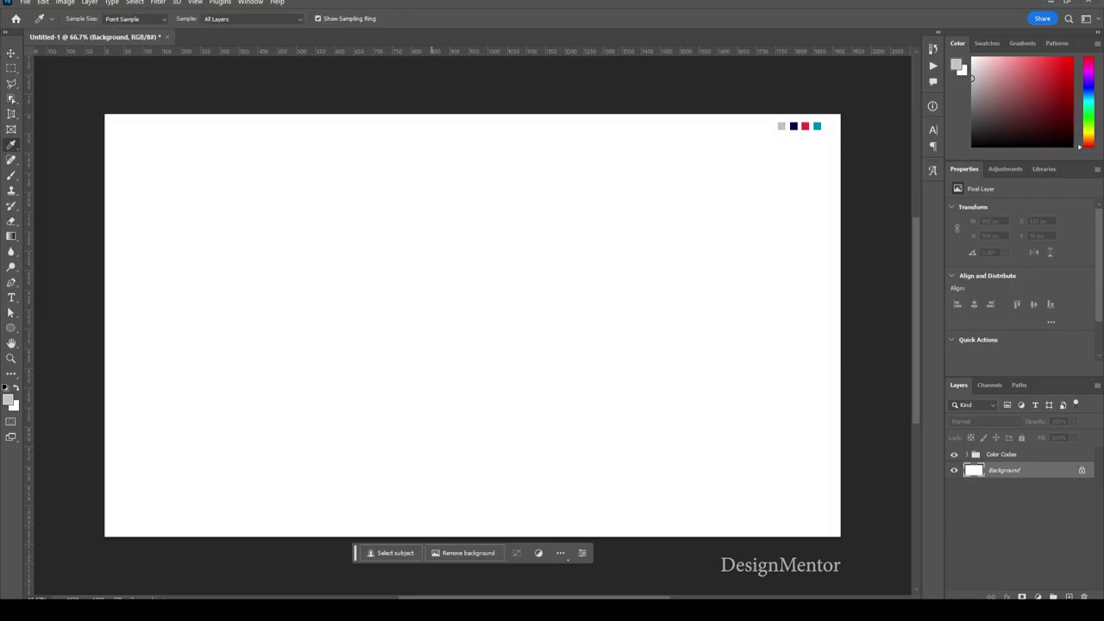
{"action": "key", "text": "ctrl+shift+alt+n"}
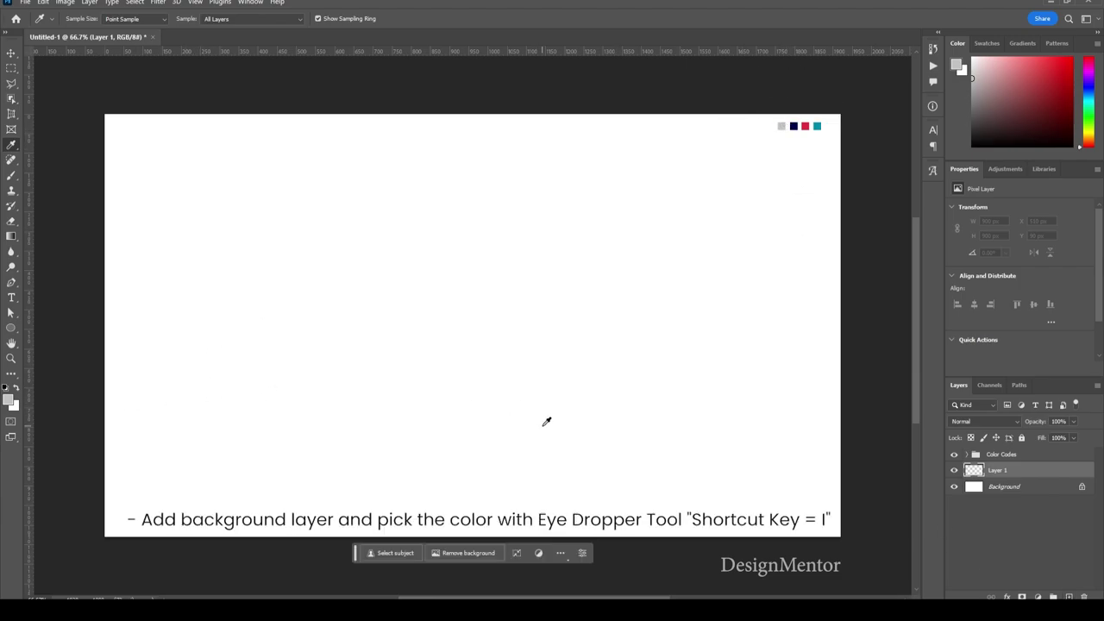
{"action": "key", "text": "alt+BackSpace"}
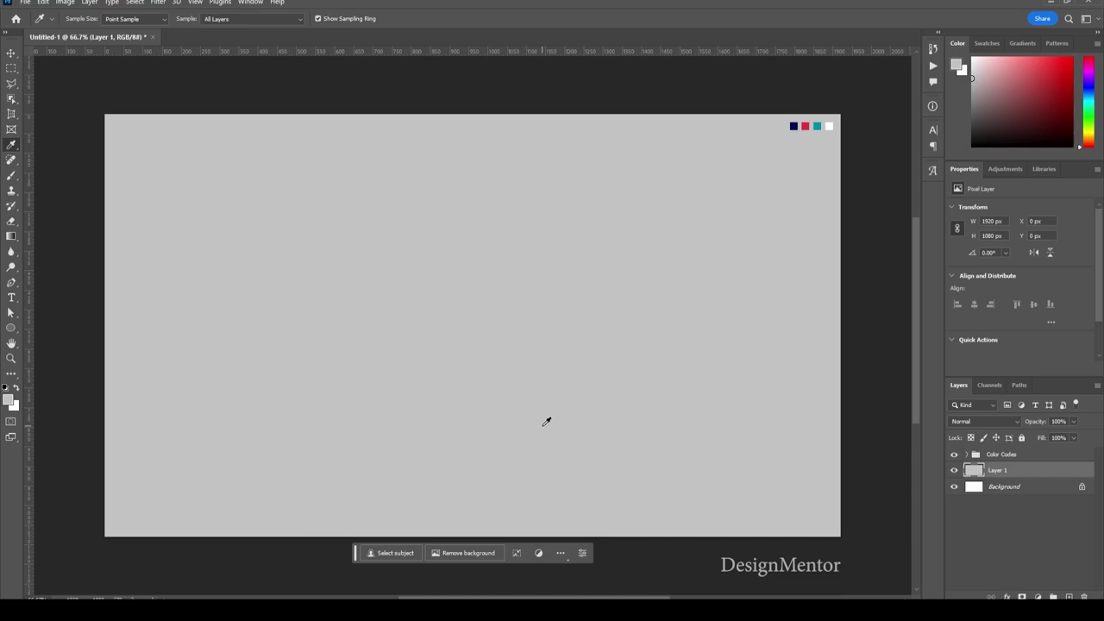
{"action": "left_click", "coordinate": [12, 54]}
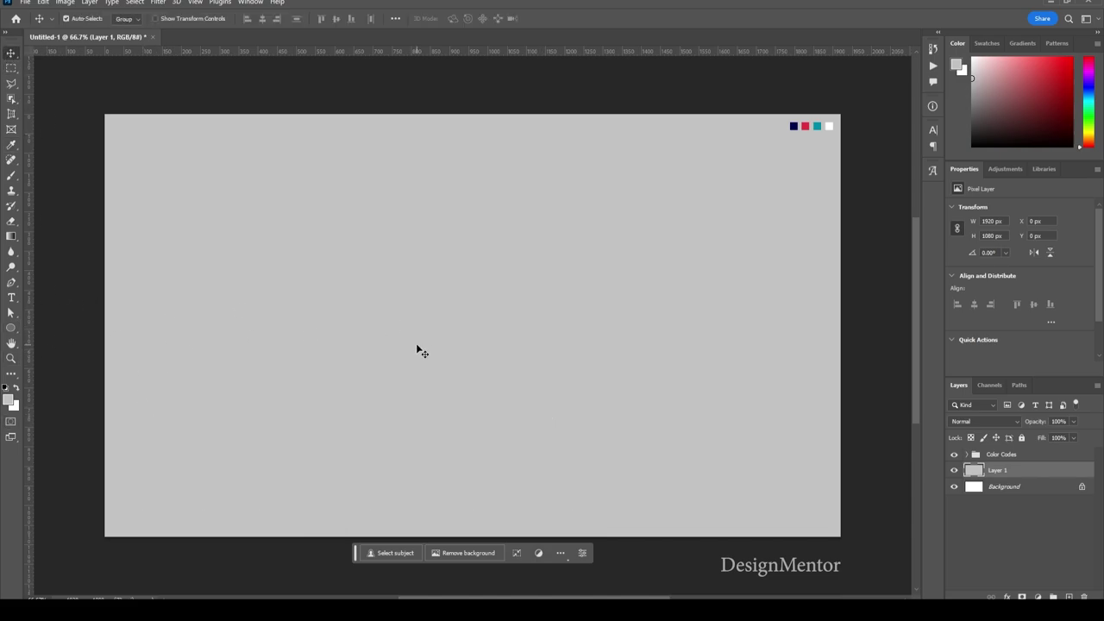
- Sample the navy swatch, draw a 900 × 900 px ellipse and centre it on the canvas
{"action": "key", "text": "i"}
{"action": "left_click", "coordinate": [792, 128]}
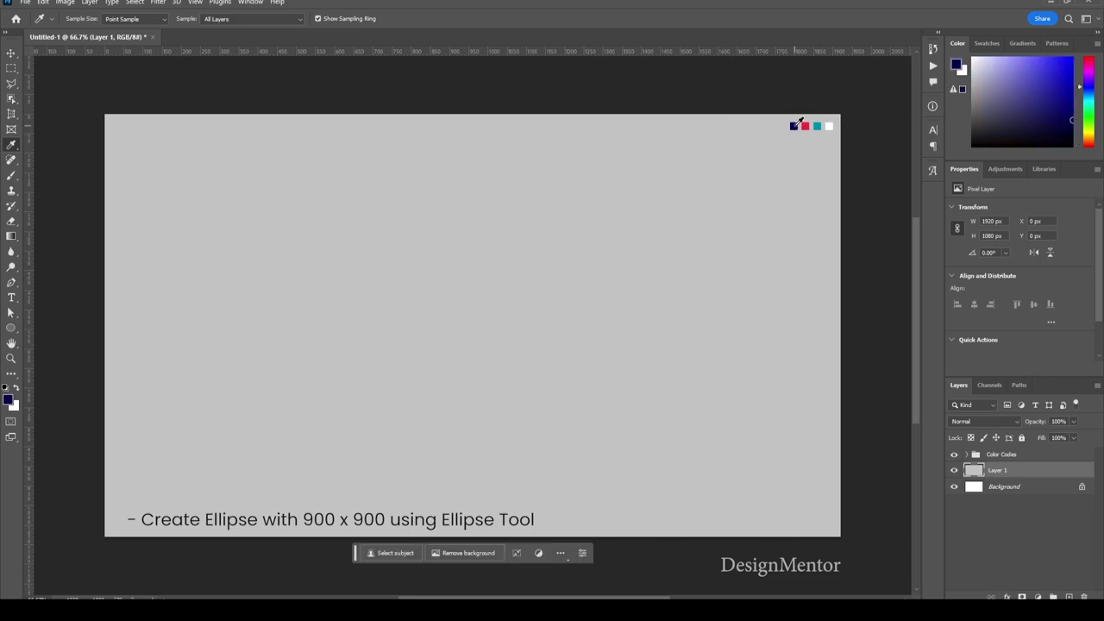
{"action": "left_click", "coordinate": [12, 330]}
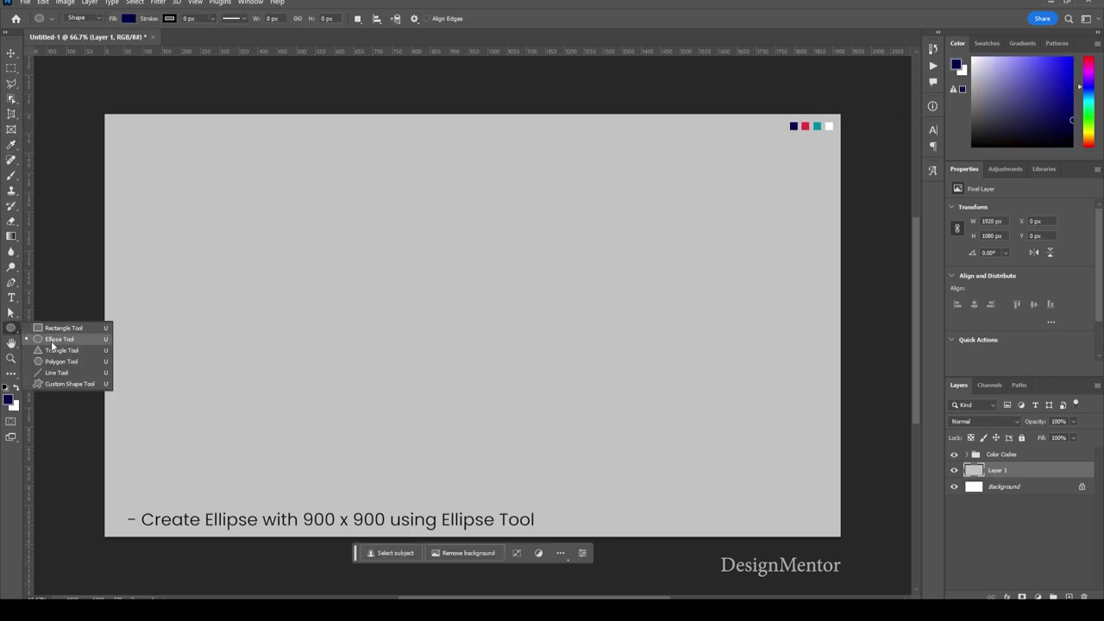
{"action": "left_click", "coordinate": [51, 341]}
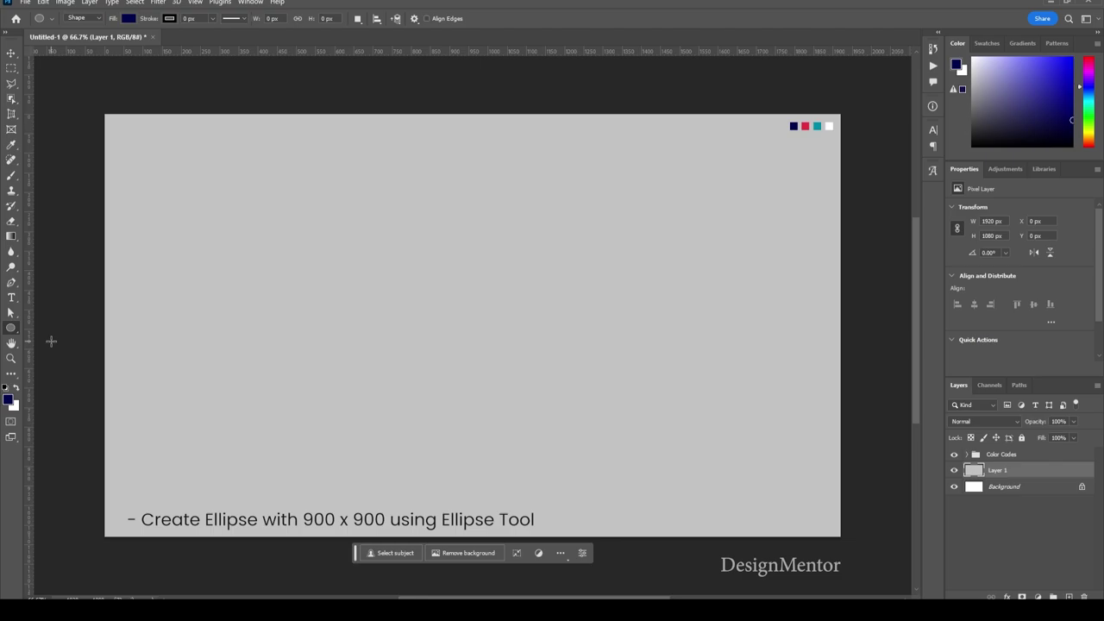
{"action": "left_click", "coordinate": [455, 293]}
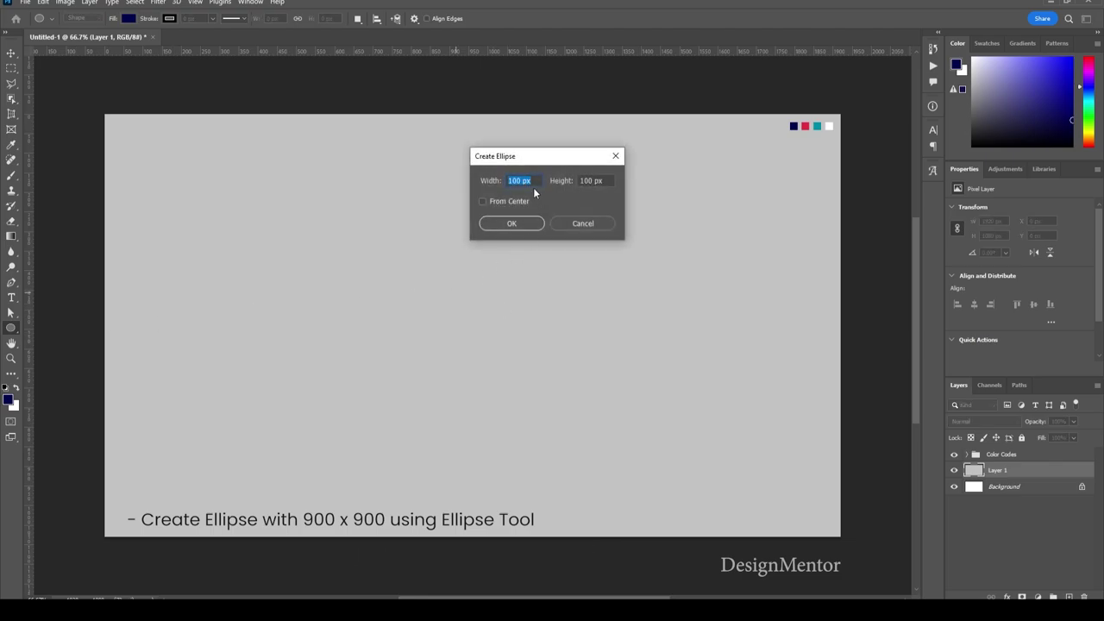
{"action": "type", "text": "900"}
{"action": "key", "text": "Tab"}
{"action": "type", "text": "9"}
{"action": "key", "text": "Return"}
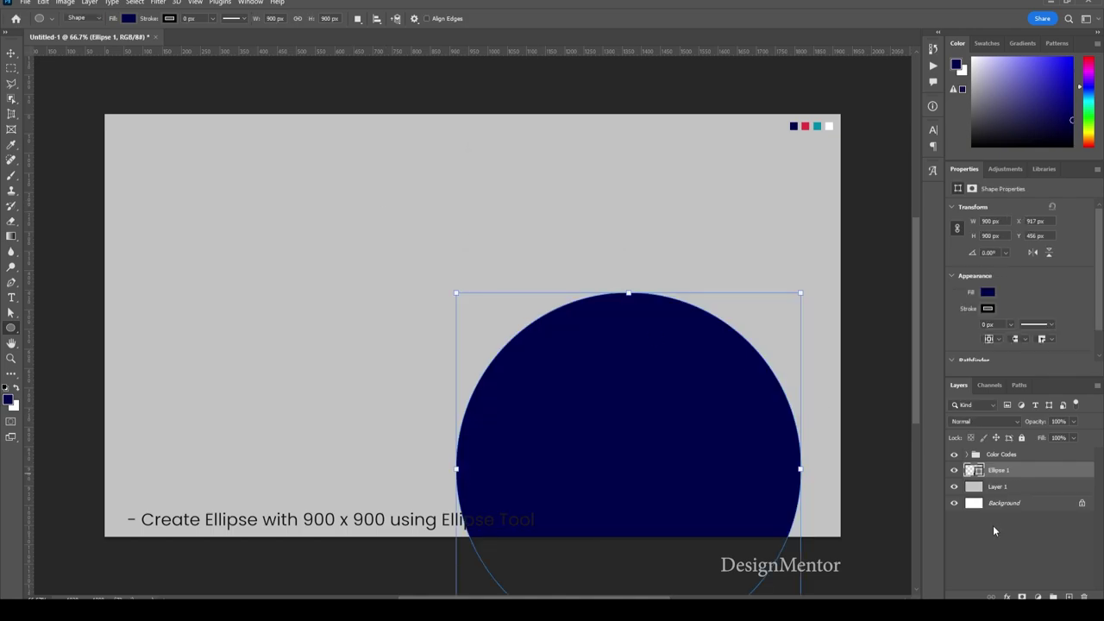
{"action": "key", "text": "v"}
{"action": "left_click_drag", "start_coordinate": [662, 442], "coordinate": [506, 303]}
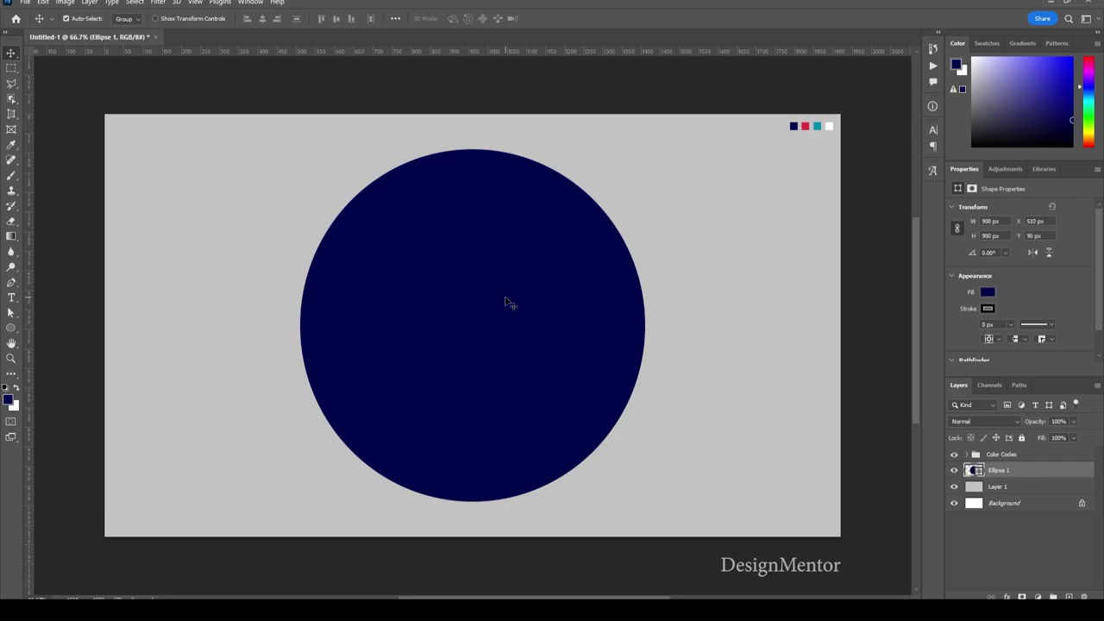
- Rasterize the Ellipse 1 layer and sample the grey background as foreground colour
{"action": "right_click", "coordinate": [1017, 470]}
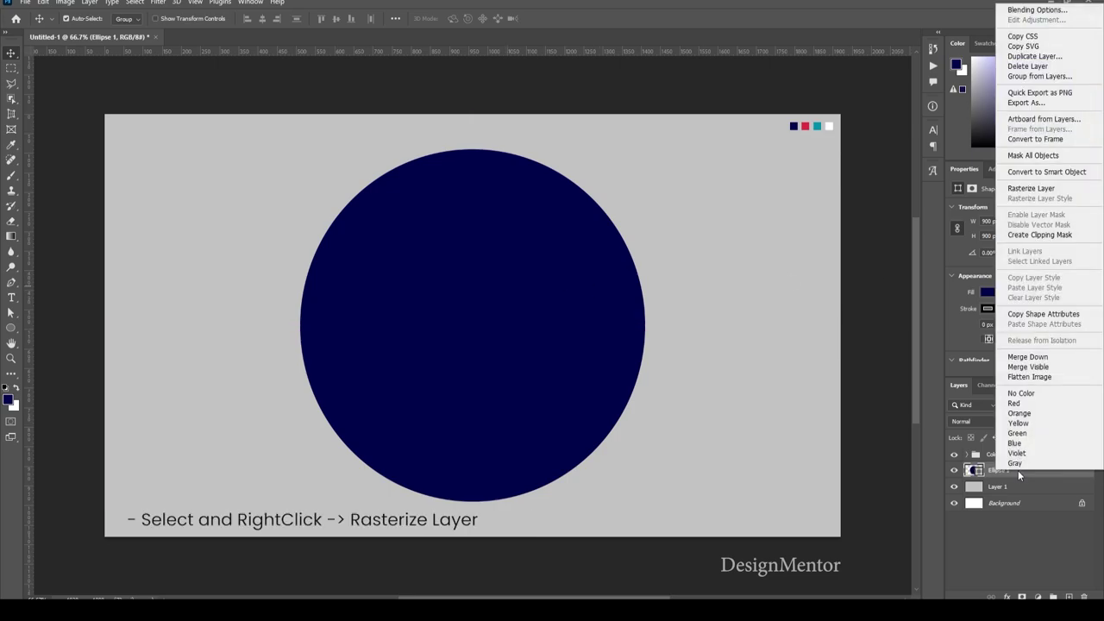
{"action": "left_click", "coordinate": [1048, 190]}
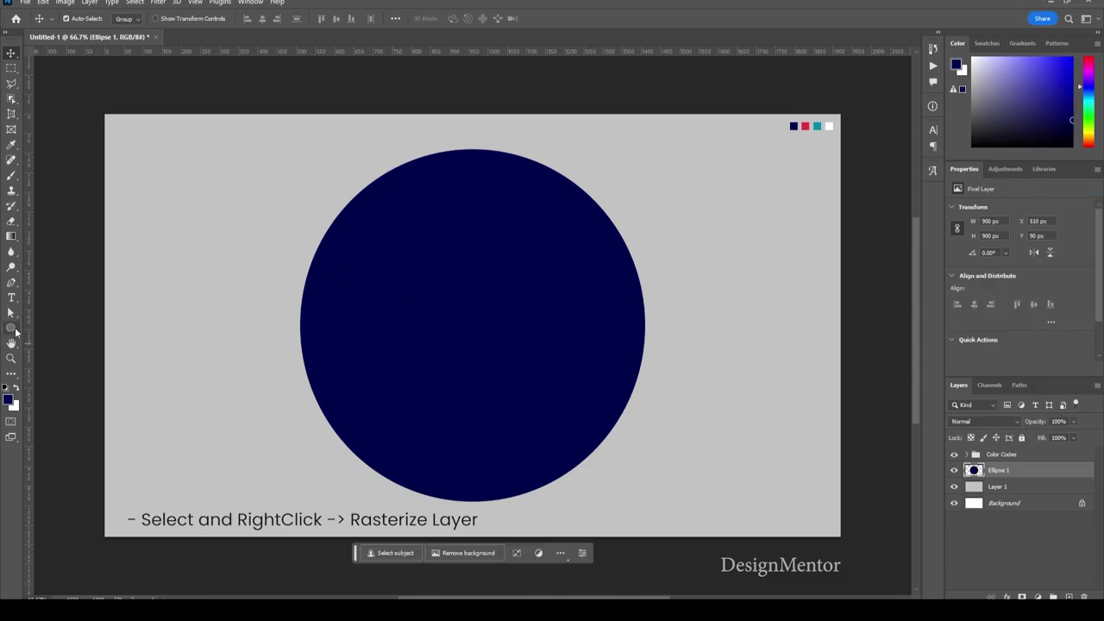
{"action": "left_click", "coordinate": [11, 329]}
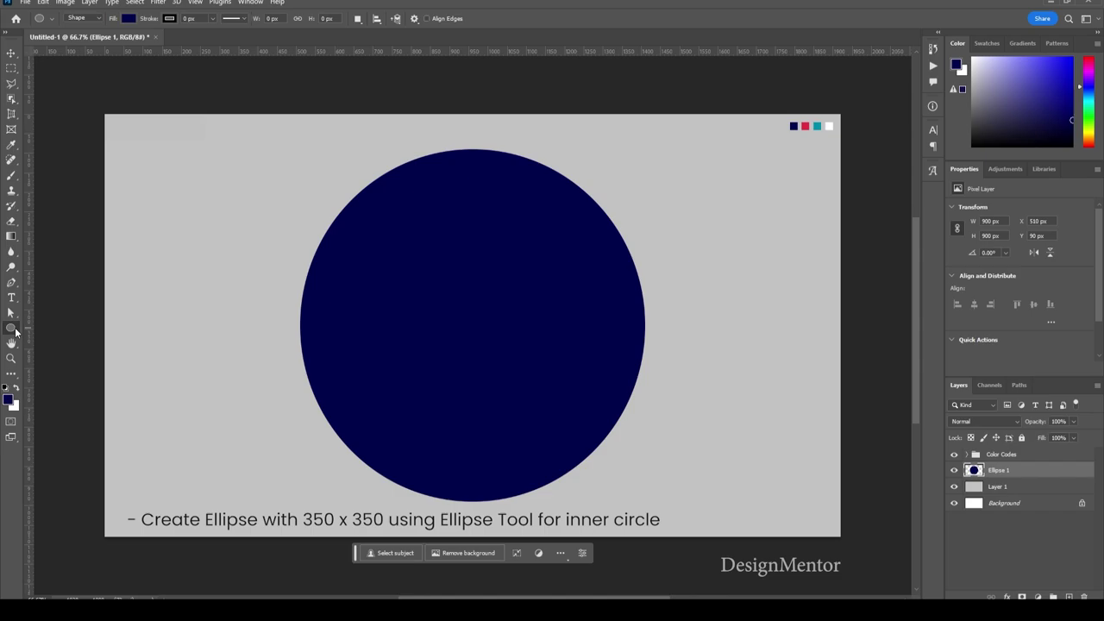
{"action": "left_click", "coordinate": [9, 401]}
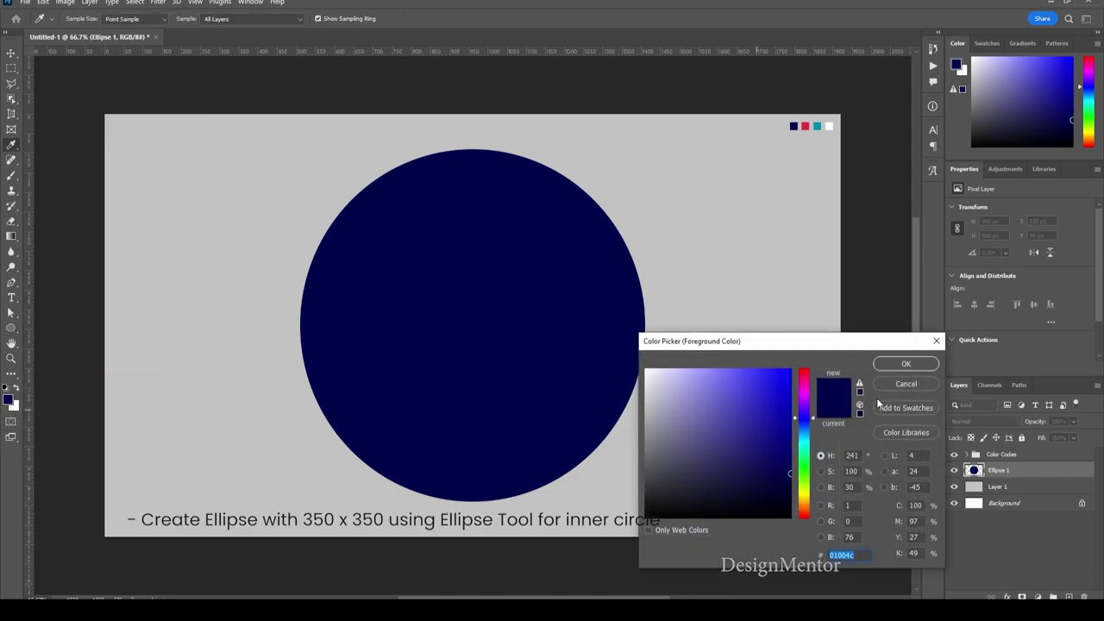
{"action": "left_click", "coordinate": [894, 384]}
{"action": "key", "text": "i"}
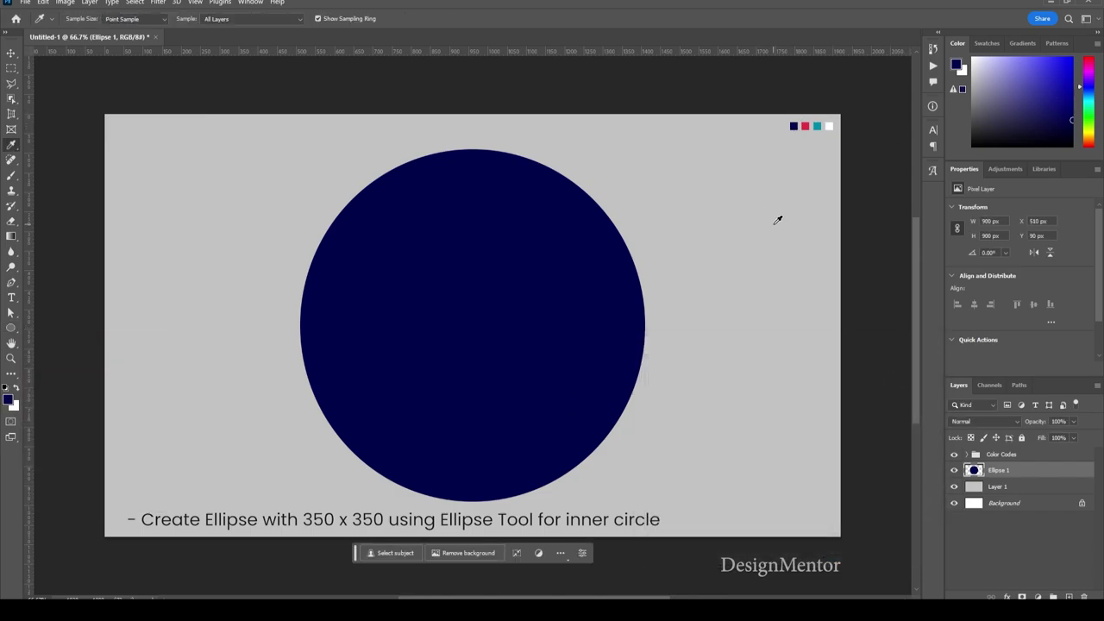
{"action": "left_click", "coordinate": [773, 224]}
- Draw a 350 × 350 px grey circle and centre it inside the navy circle
{"action": "left_click", "coordinate": [11, 328]}
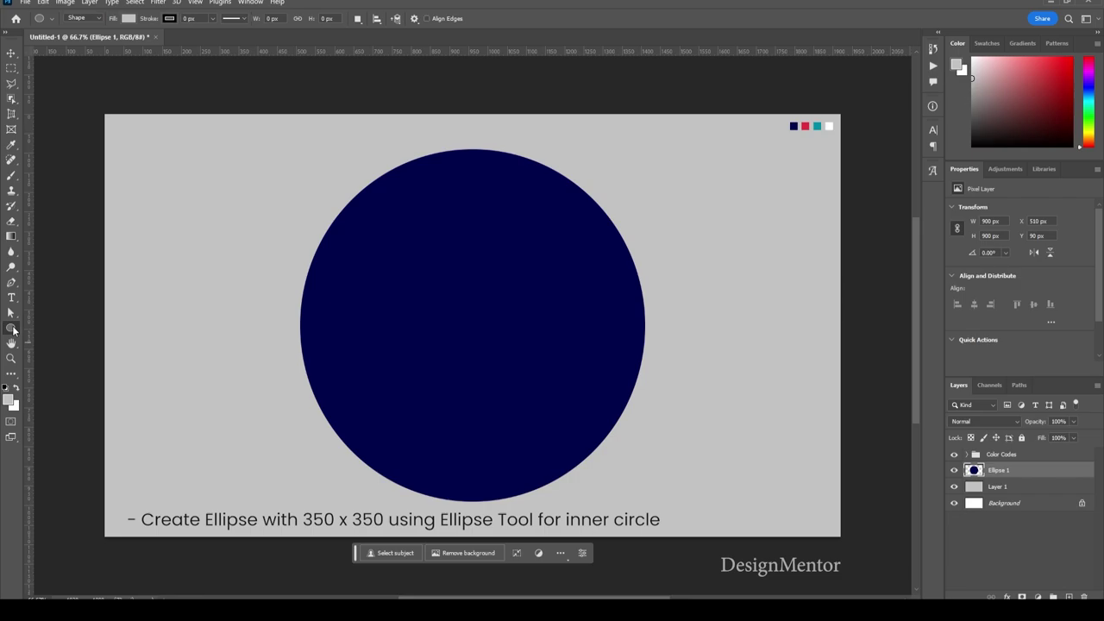
{"action": "left_click", "coordinate": [483, 290]}
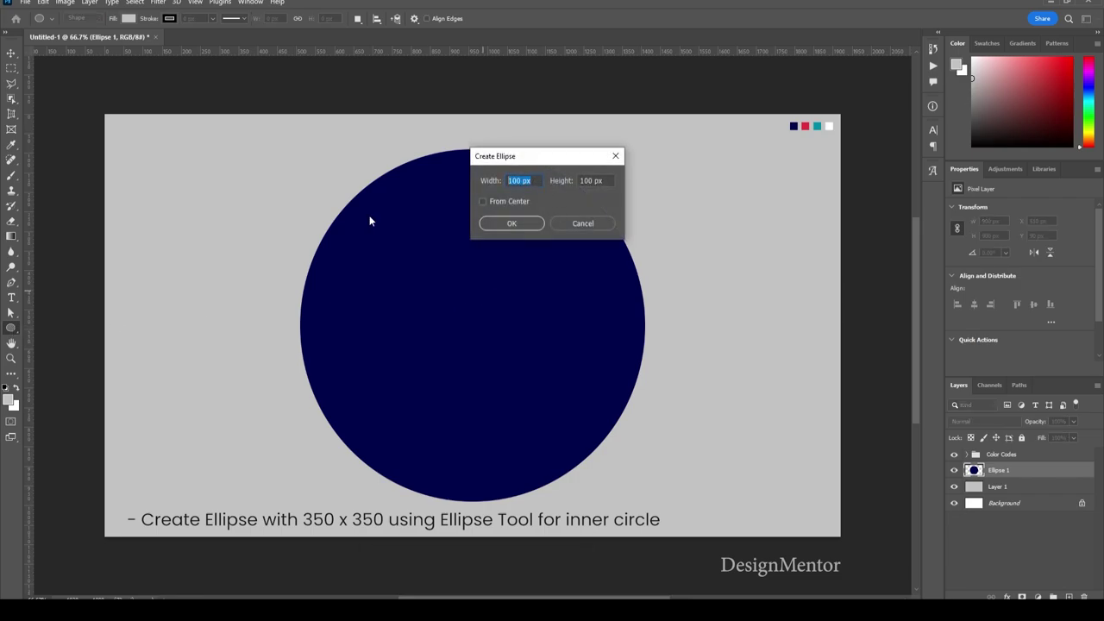
{"action": "type", "text": "350"}
{"action": "key", "text": "Tab"}
{"action": "type", "text": "350"}
{"action": "key", "text": "Return"}
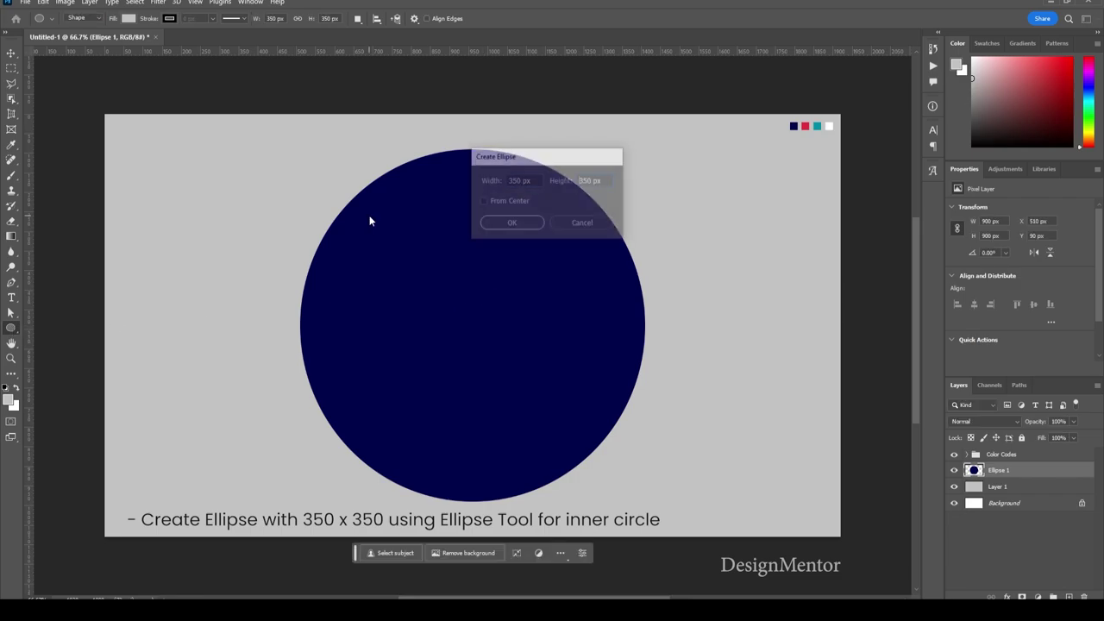
{"action": "key", "text": "v"}
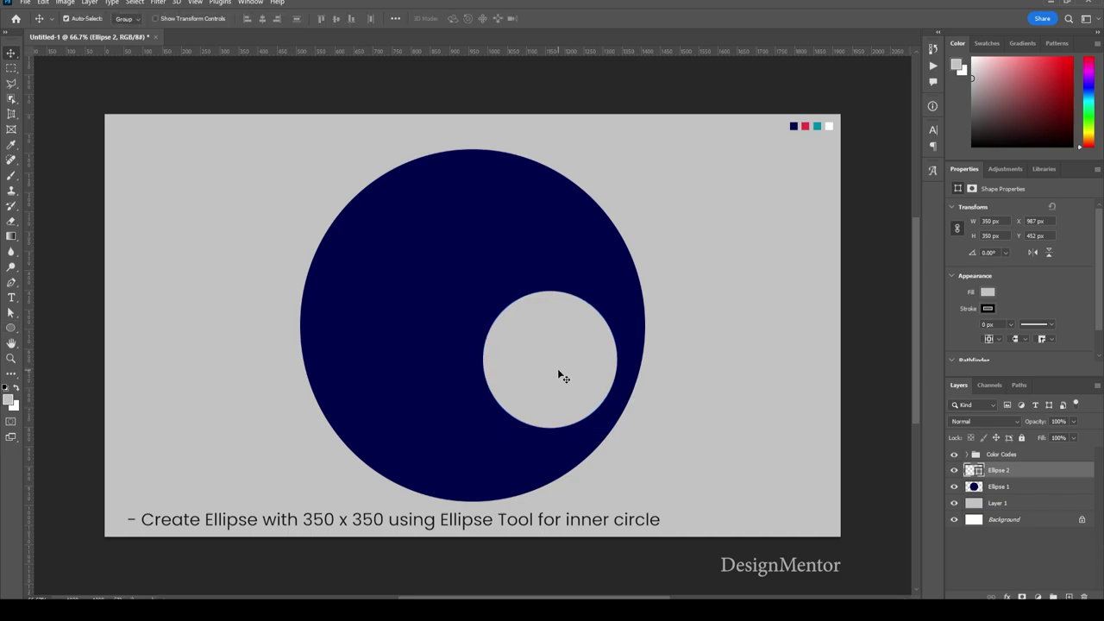
{"action": "left_click_drag", "start_coordinate": [557, 368], "coordinate": [480, 338]}
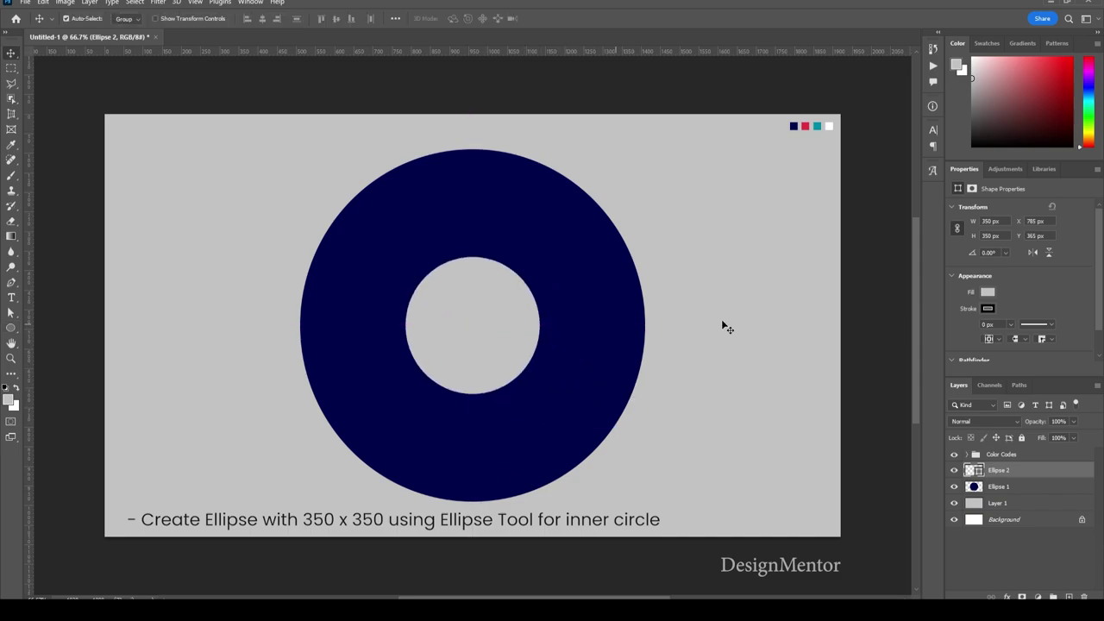
- Delete Ellipse 2's circular area from Ellipse 1 and hide Ellipse 2
{"action": "left_click", "coordinate": [973, 470], "text": "ctrl"}
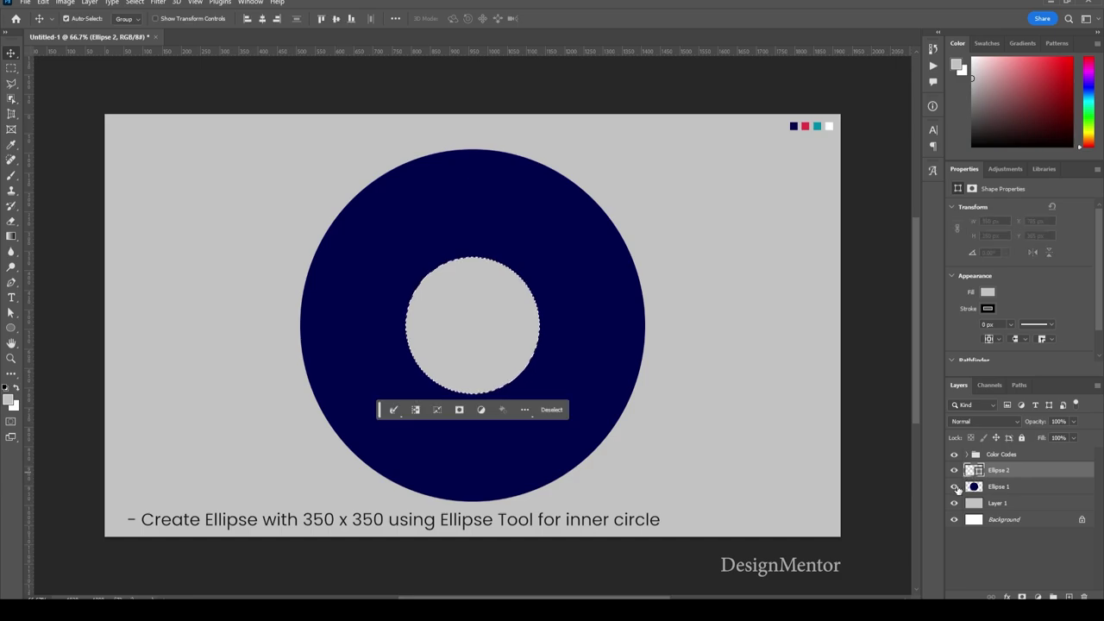
{"action": "left_click", "coordinate": [953, 470]}
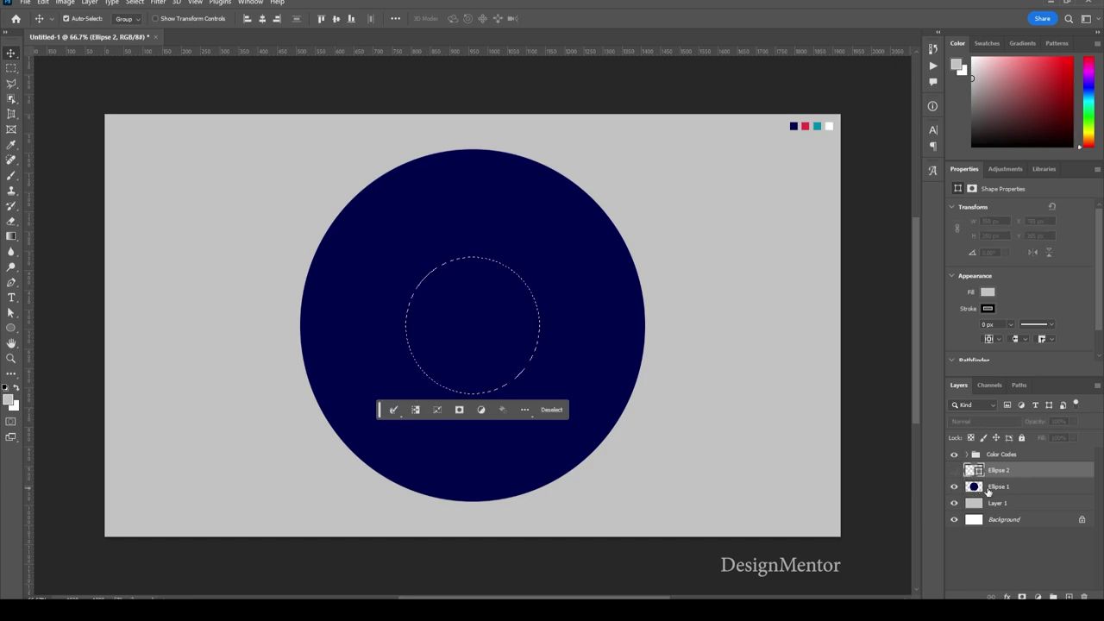
{"action": "left_click", "coordinate": [988, 487]}
{"action": "key", "text": "Delete"}
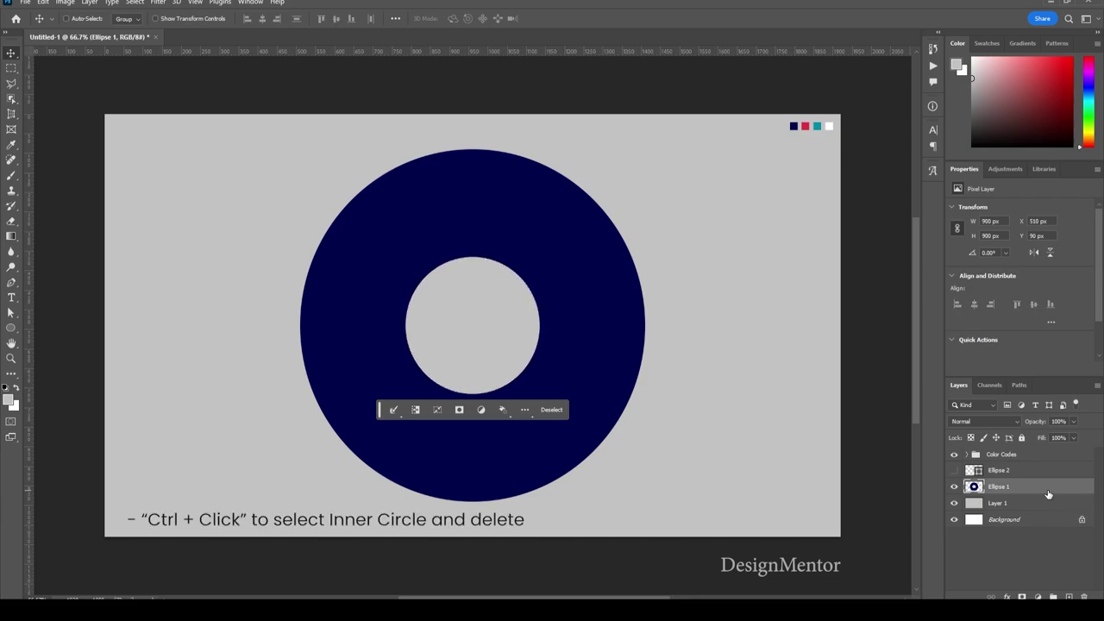
{"action": "key", "text": "ctrl+d"}
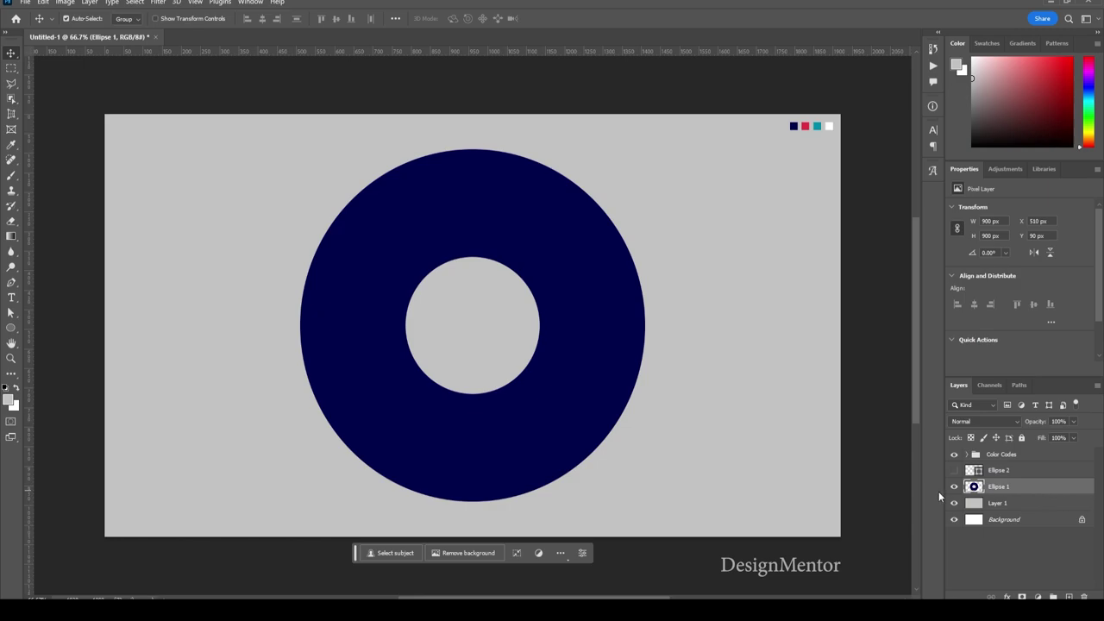
- Duplicate the Ellipse 1 layer and name the copy Red
{"action": "right_click", "coordinate": [1019, 490]}
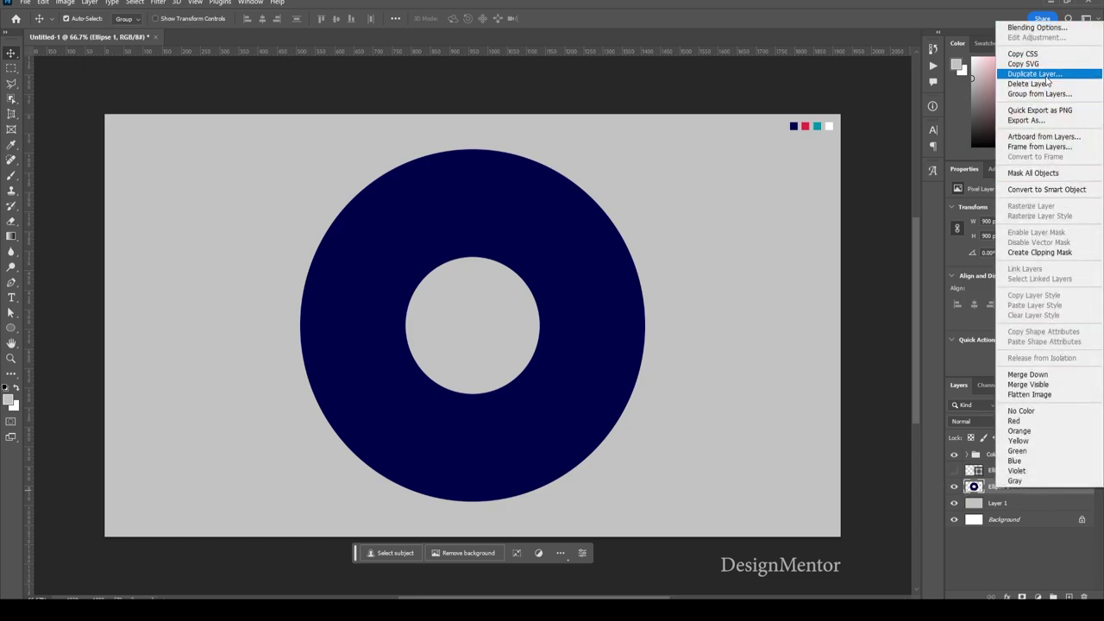
{"action": "left_click", "coordinate": [1039, 73]}
{"action": "left_click_drag", "start_coordinate": [591, 259], "coordinate": [779, 354]}
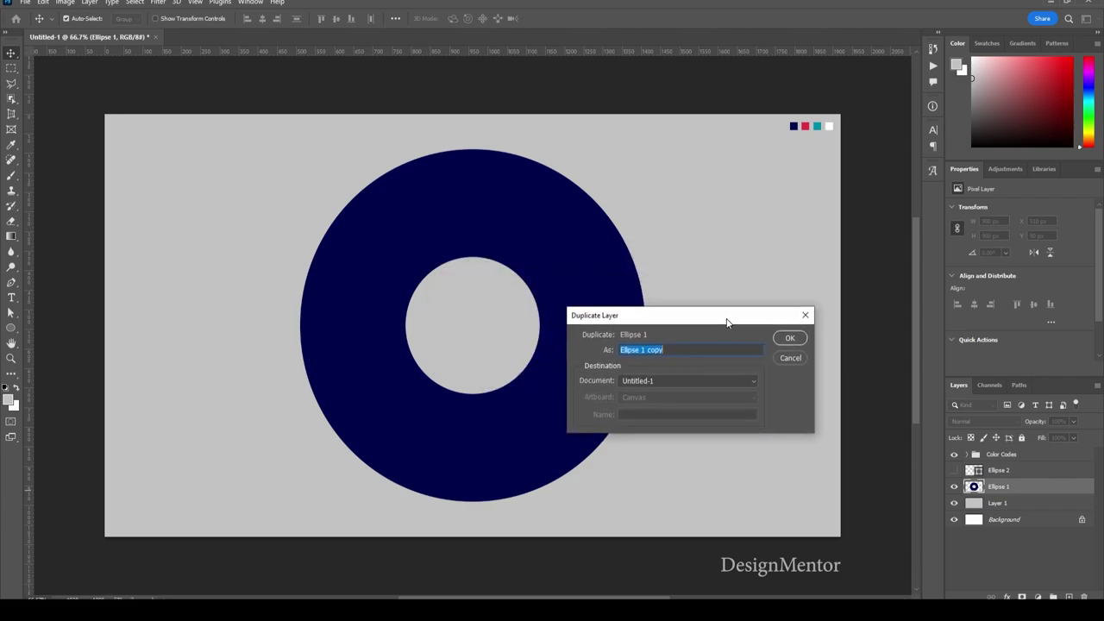
{"action": "left_click", "coordinate": [719, 384]}
{"action": "left_click_drag", "start_coordinate": [719, 383], "coordinate": [586, 394]}
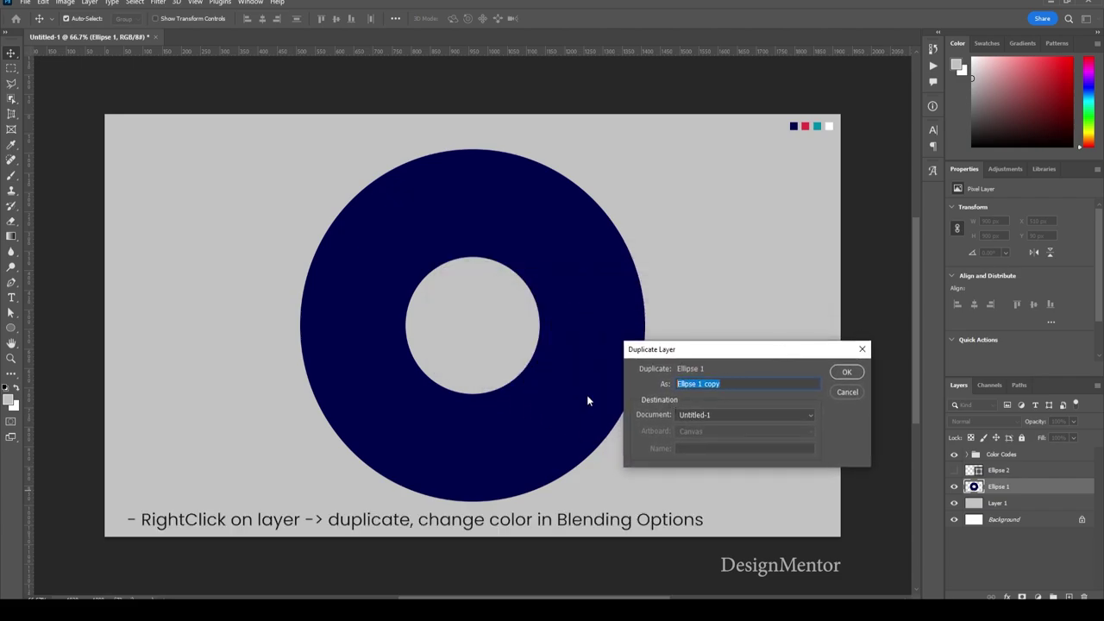
{"action": "type", "text": "Red"}
{"action": "key", "text": "Return"}
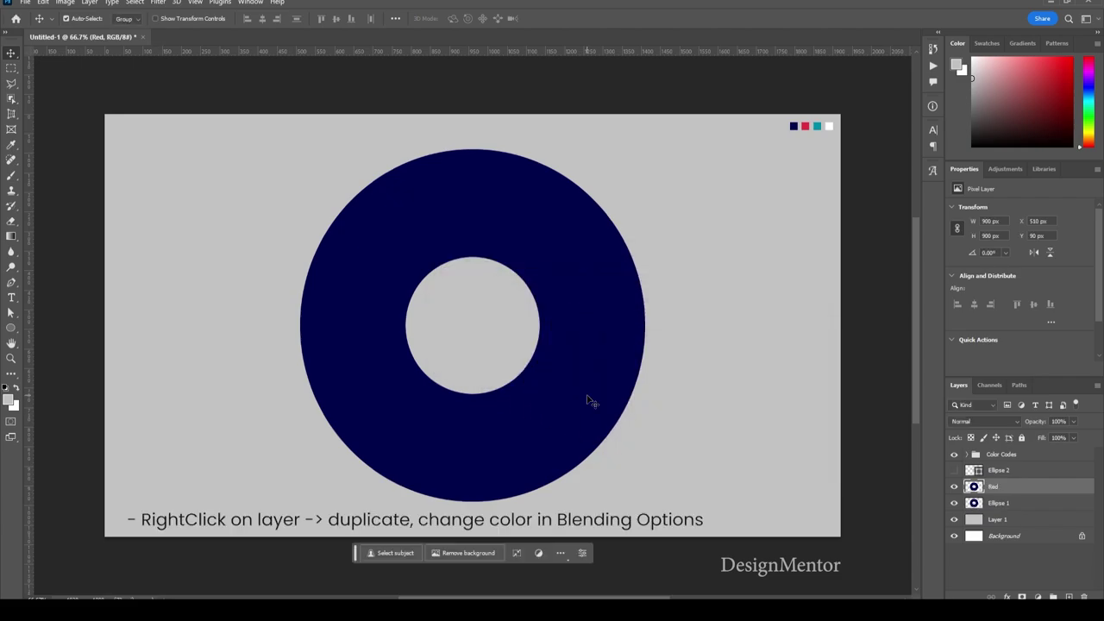
- Give the Red layer a colour overlay sampled from the red swatch
{"action": "right_click", "coordinate": [1016, 487]}
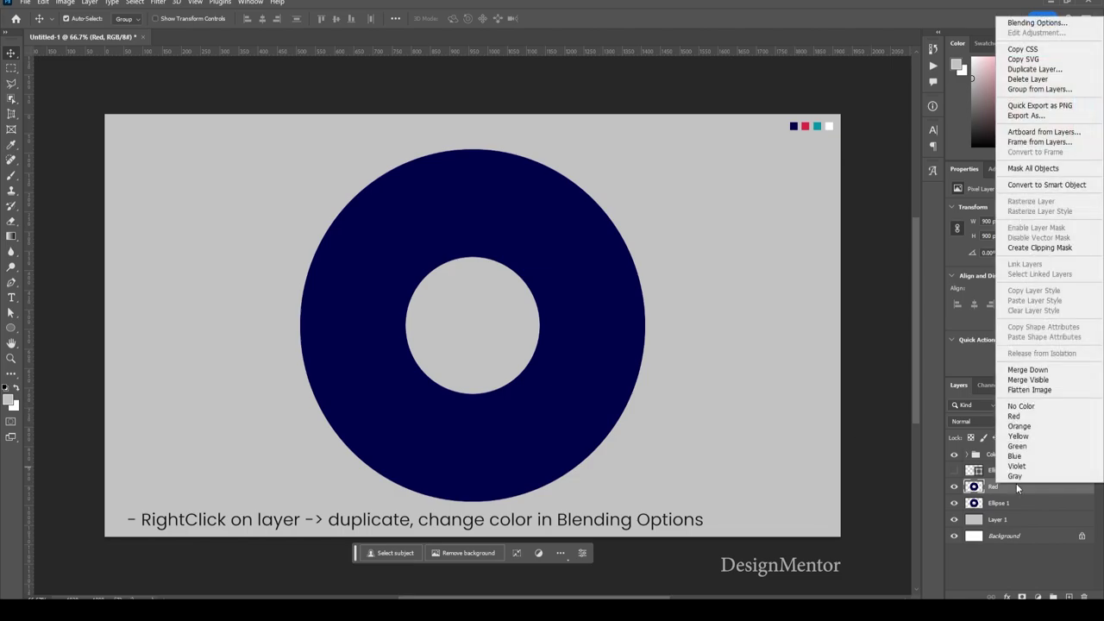
{"action": "left_click", "coordinate": [1038, 23]}
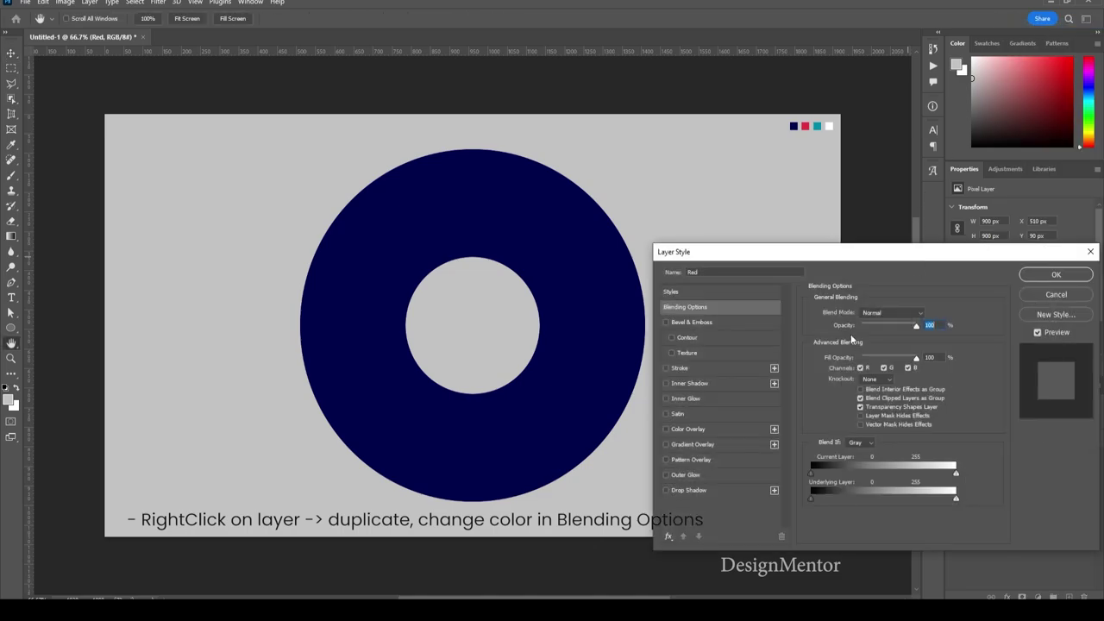
{"action": "left_click", "coordinate": [723, 429]}
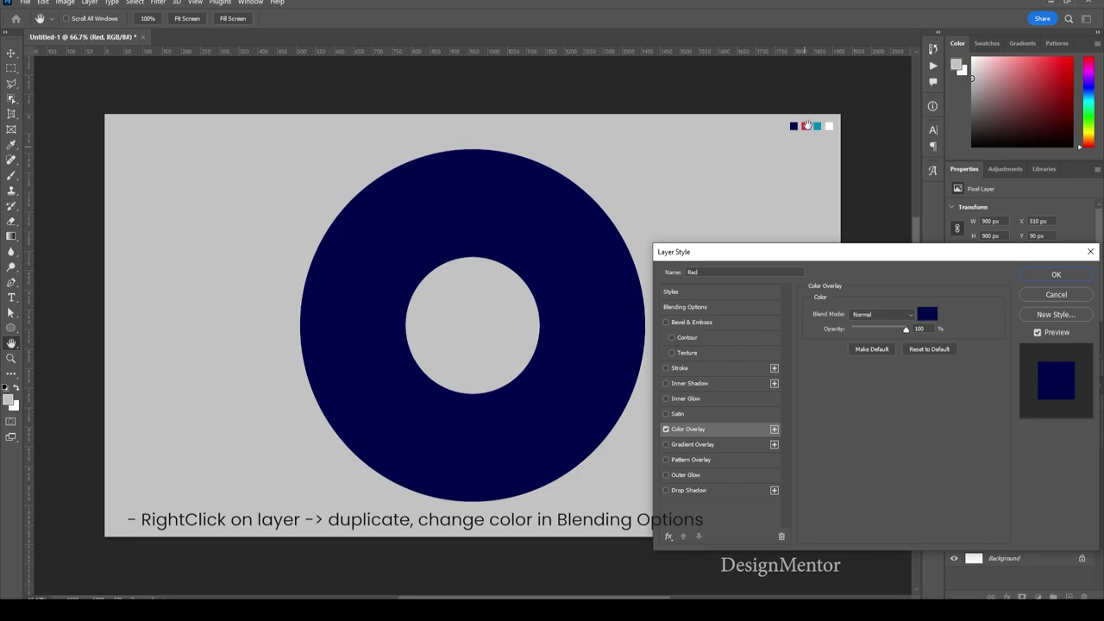
{"action": "left_click", "coordinate": [926, 317]}
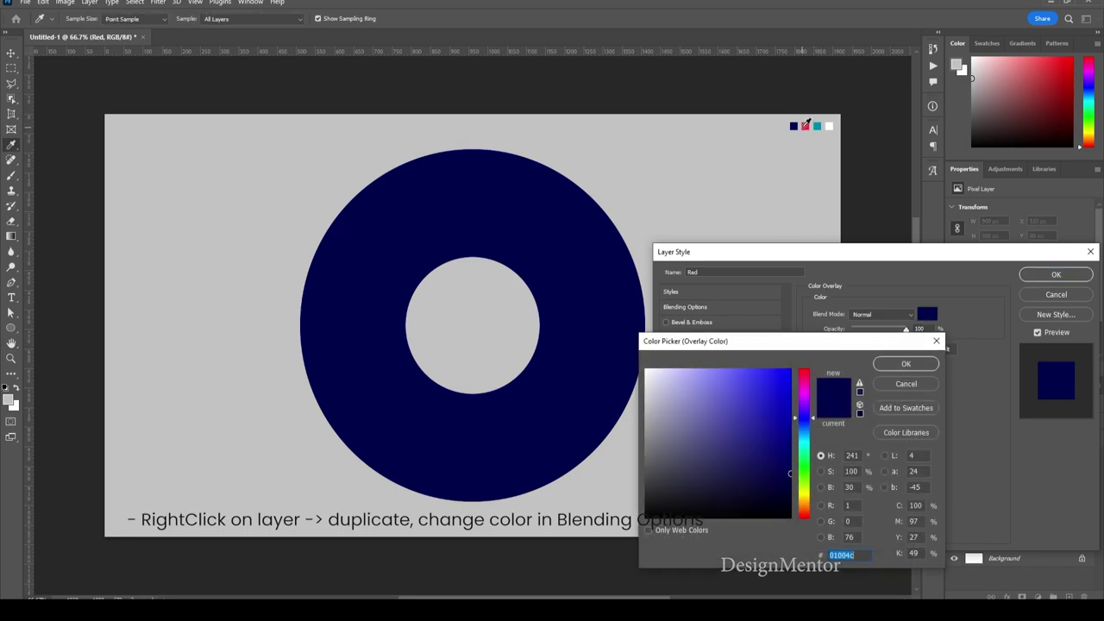
{"action": "left_click", "coordinate": [804, 126]}
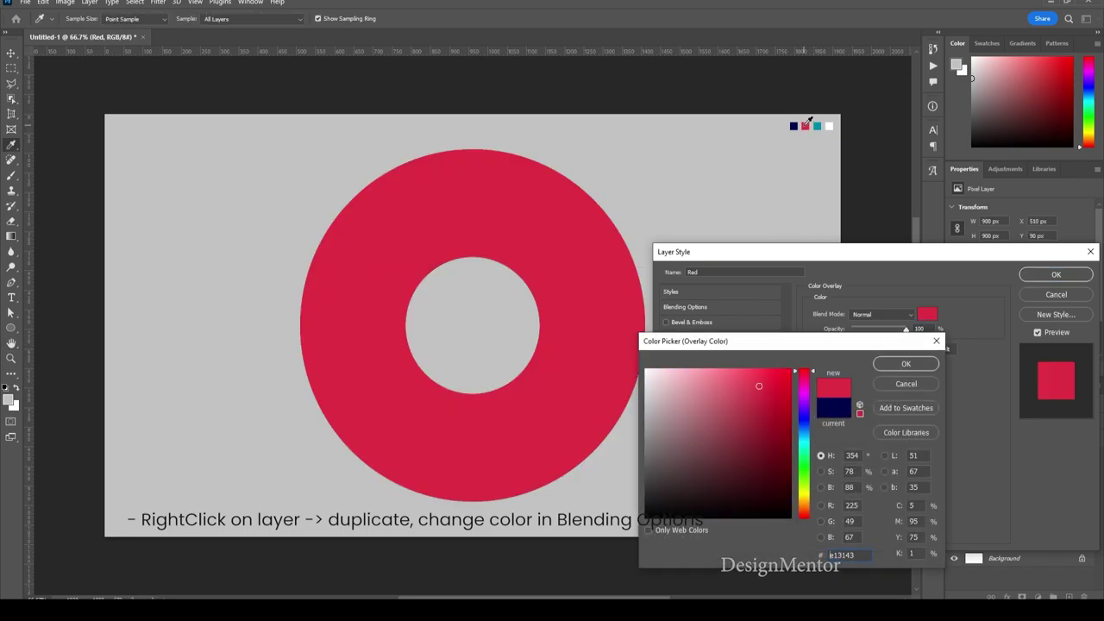
{"action": "left_click", "coordinate": [905, 364]}
{"action": "left_click", "coordinate": [1039, 276]}
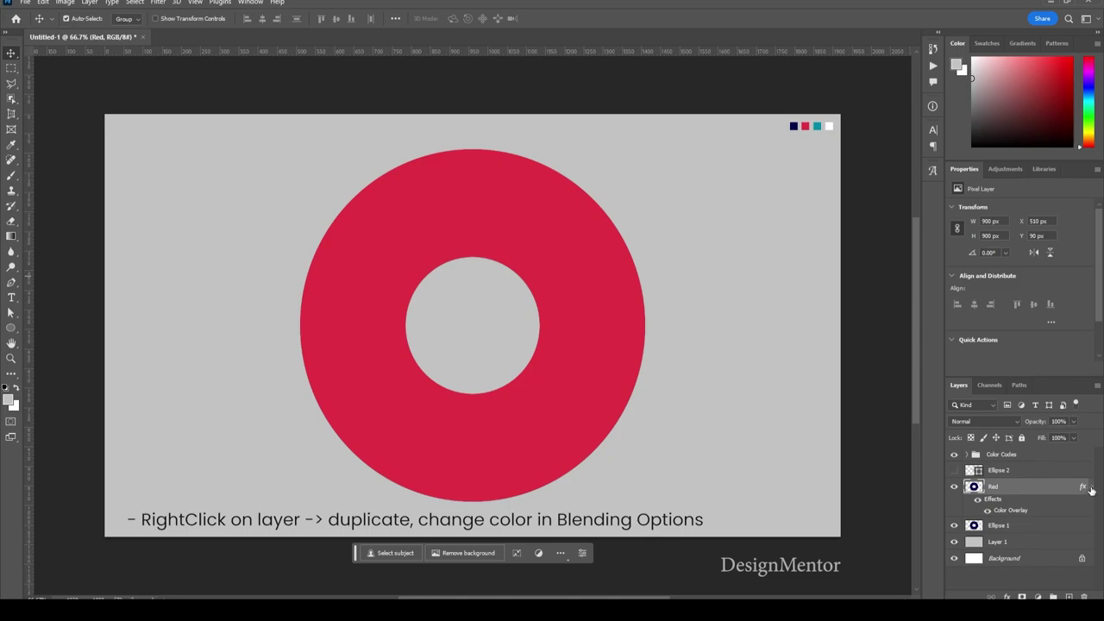
- Start duplicating the Red layer and select the default copy name
{"action": "right_click", "coordinate": [1007, 489]}
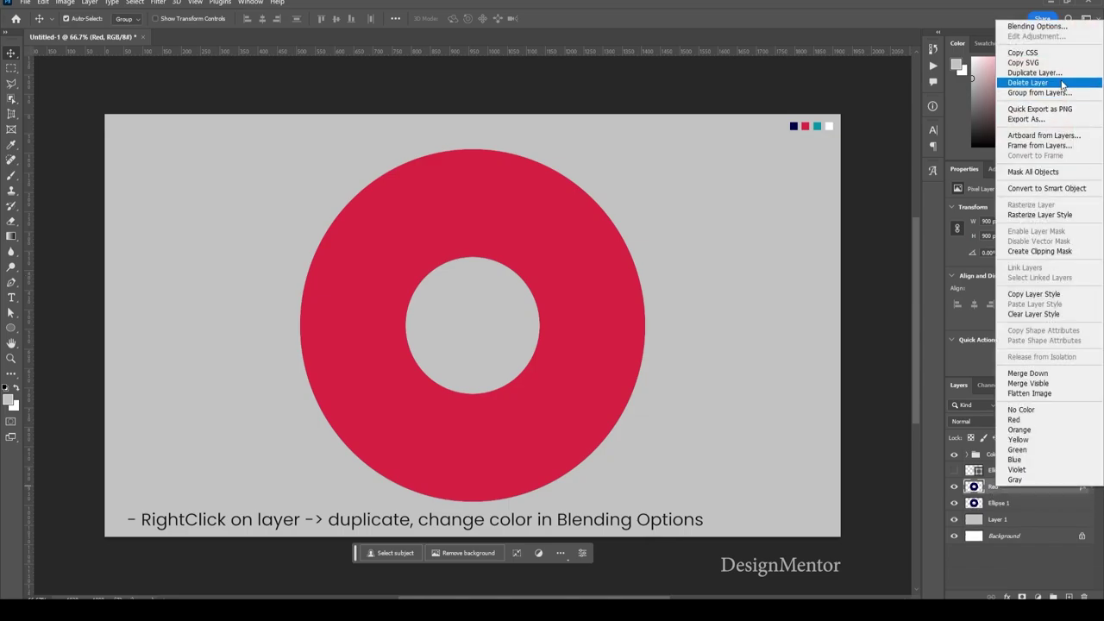
{"action": "left_click", "coordinate": [1059, 75]}
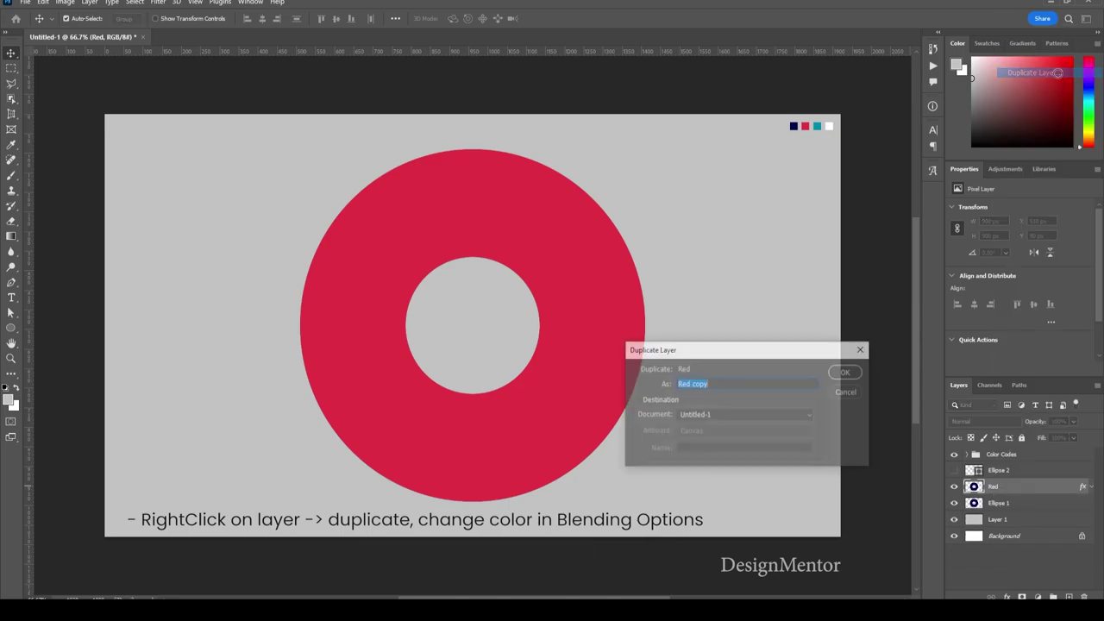
{"action": "left_click", "coordinate": [730, 385]}
{"action": "key", "text": "ctrl+a"}
- Name the copy Green and give it a teal #008ca8 colour overlay
{"action": "type", "text": "Gr"}
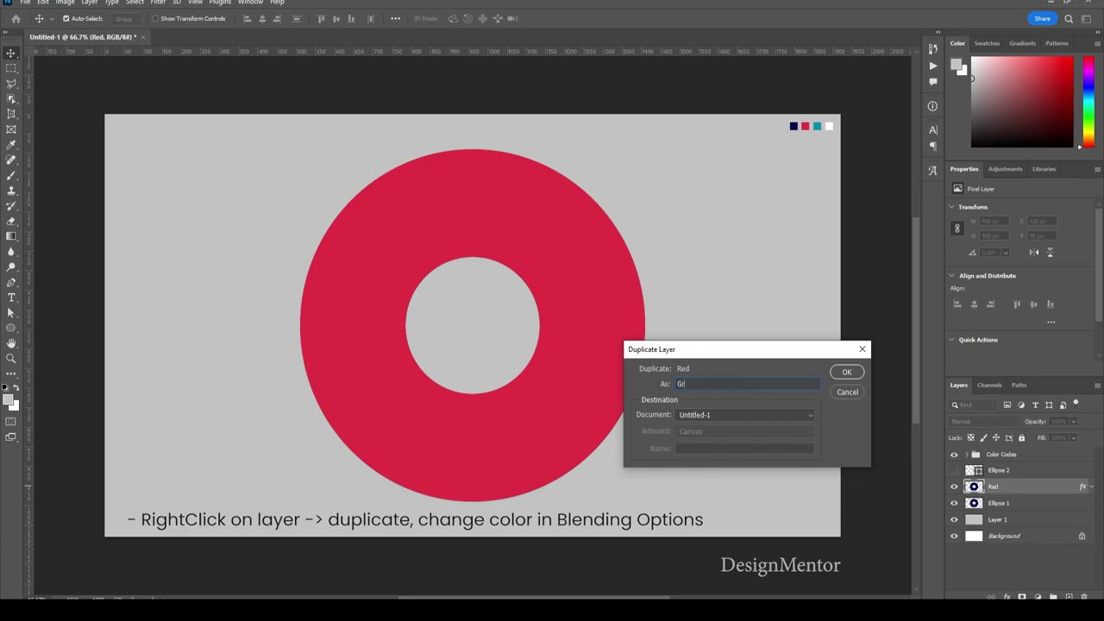
{"action": "type", "text": "een"}
{"action": "key", "text": "Return"}
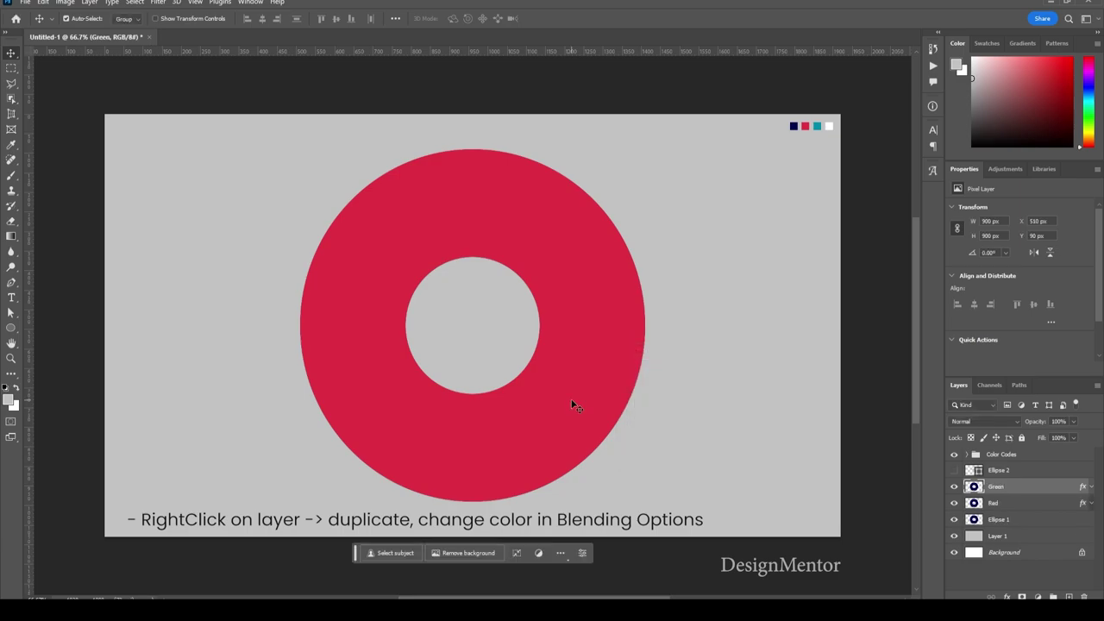
{"action": "right_click", "coordinate": [1039, 488]}
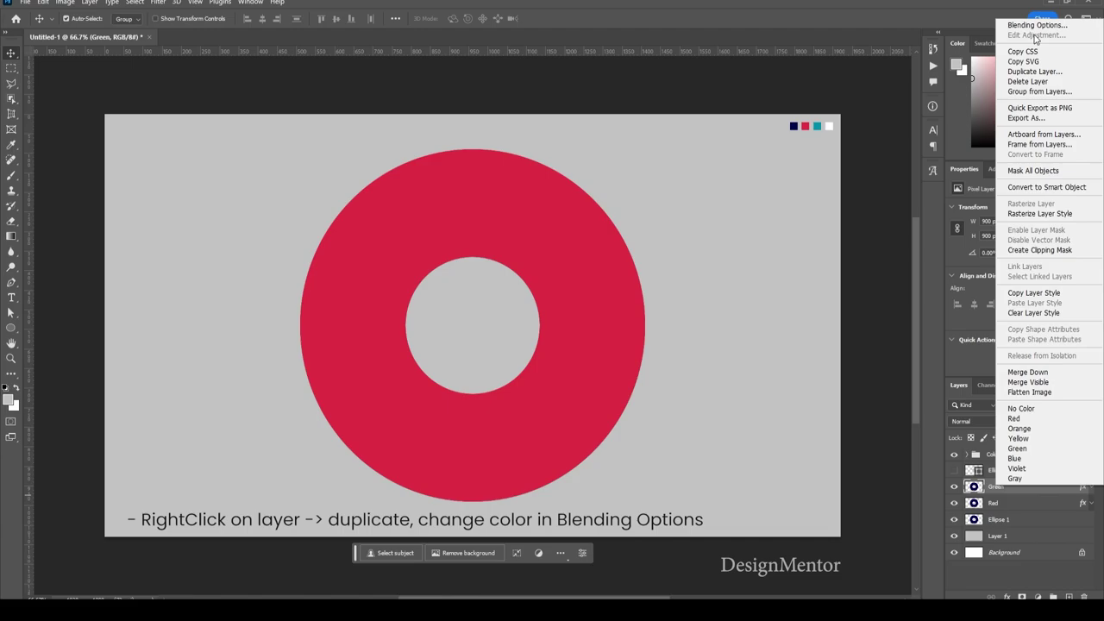
{"action": "left_click", "coordinate": [1038, 26]}
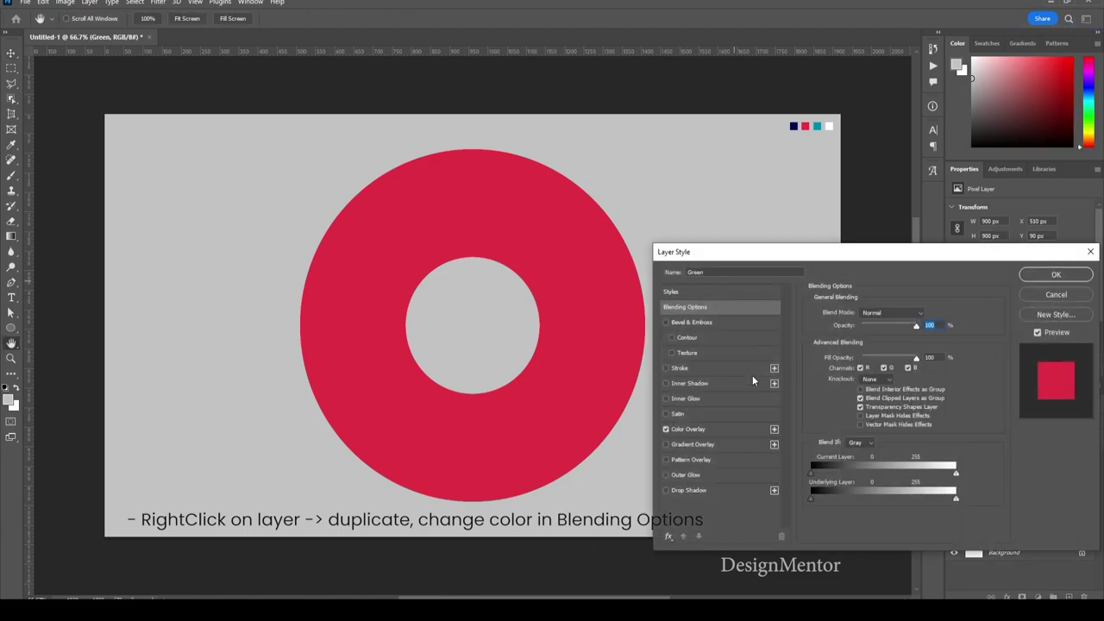
{"action": "left_click", "coordinate": [724, 428]}
{"action": "left_click", "coordinate": [924, 315]}
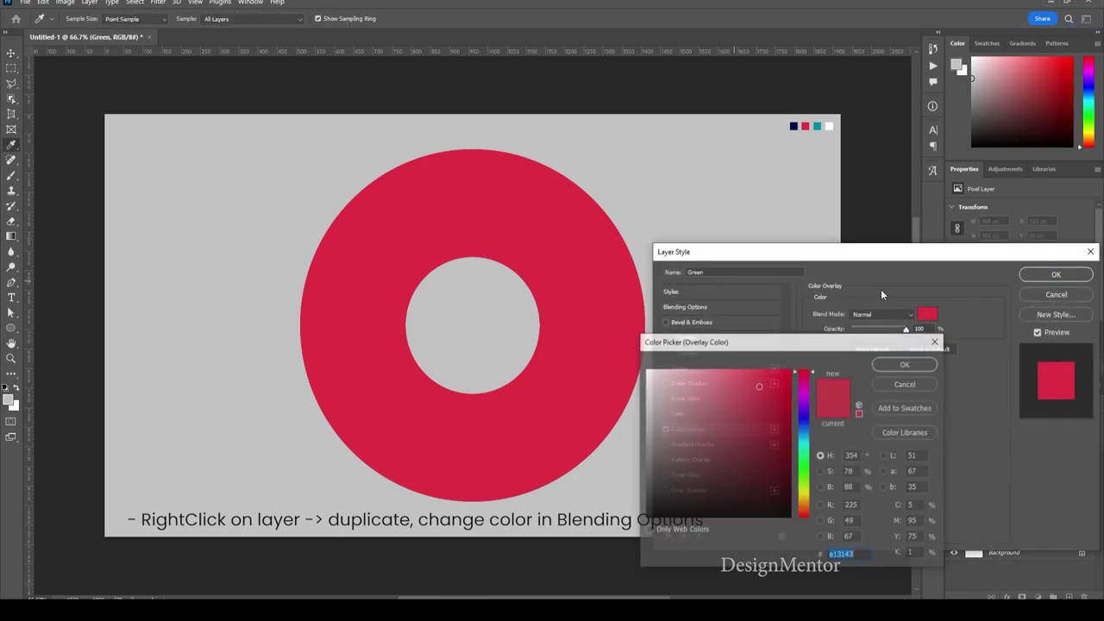
{"action": "left_click", "coordinate": [816, 126]}
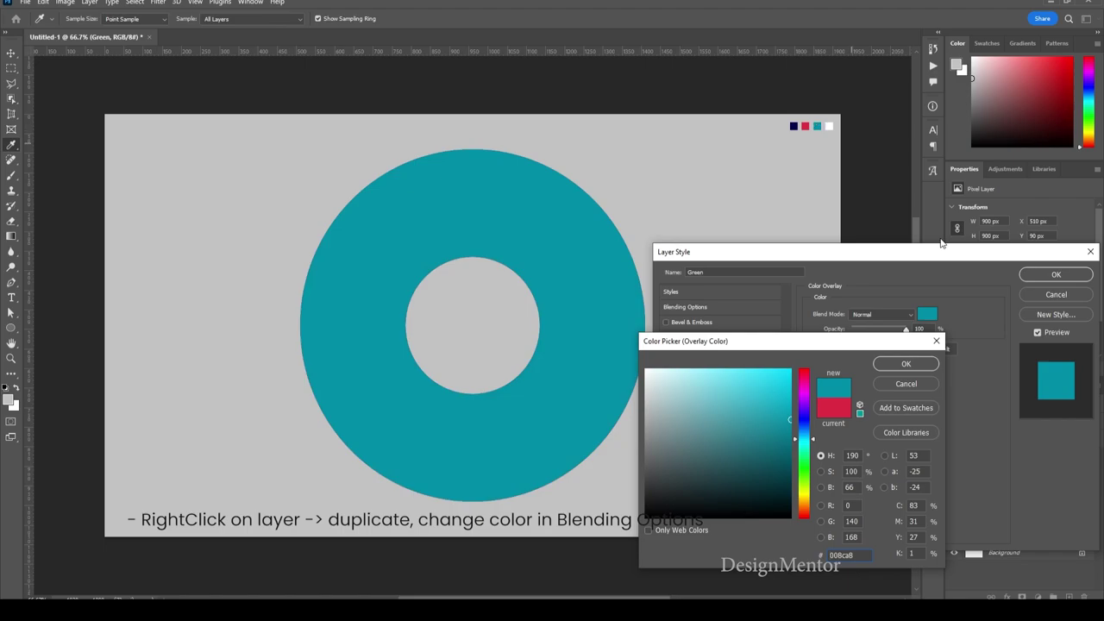
{"action": "left_click", "coordinate": [905, 363]}
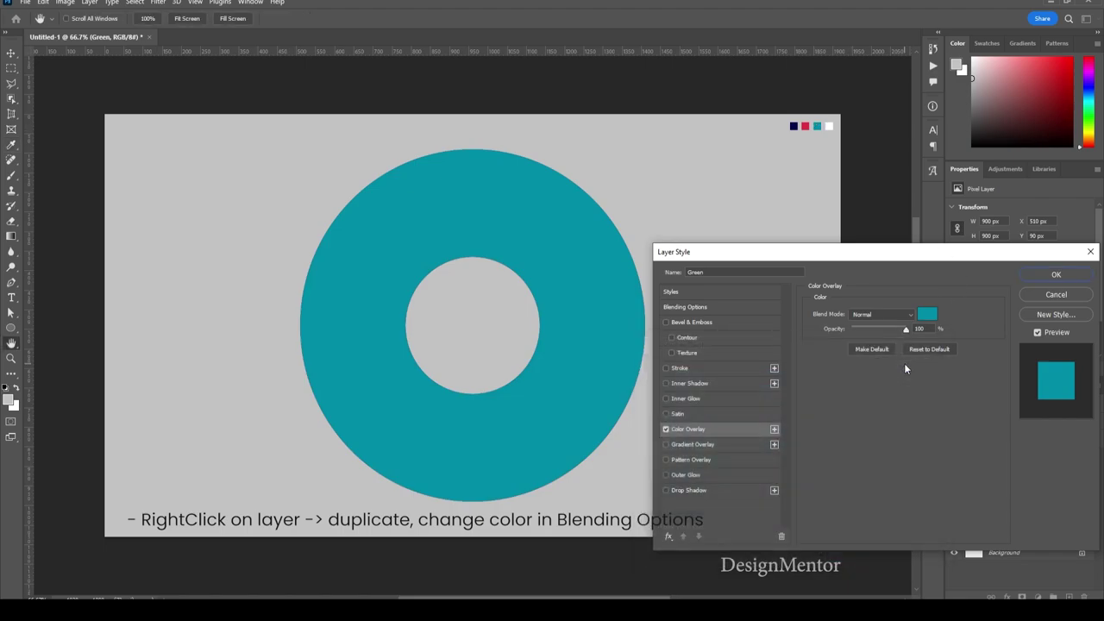
{"action": "left_click", "coordinate": [1050, 276]}
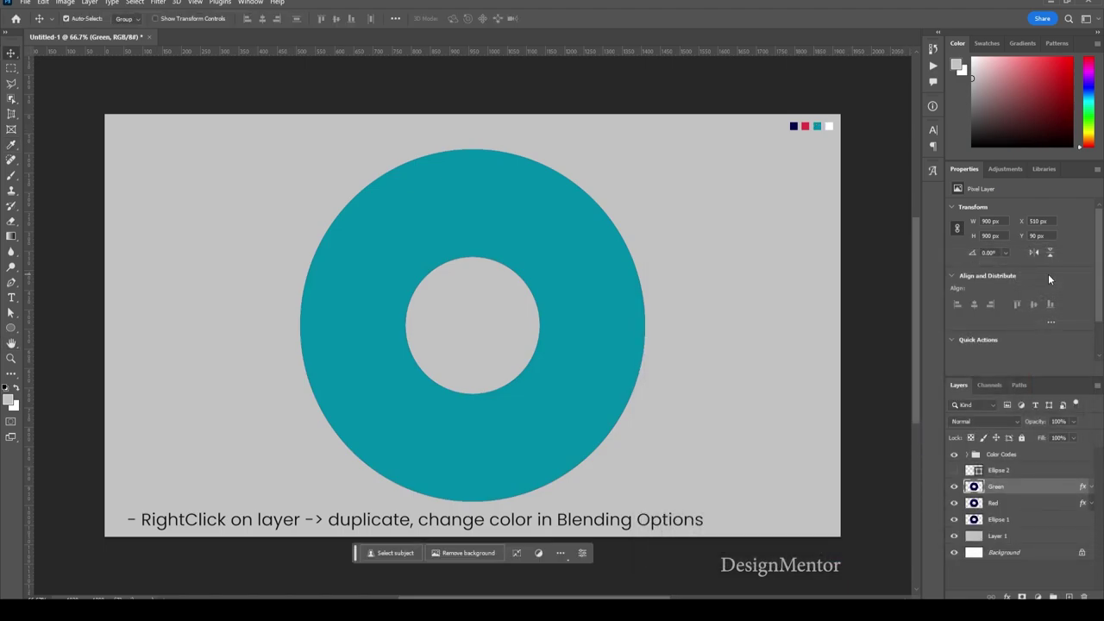
{"action": "right_click", "coordinate": [1013, 486]}
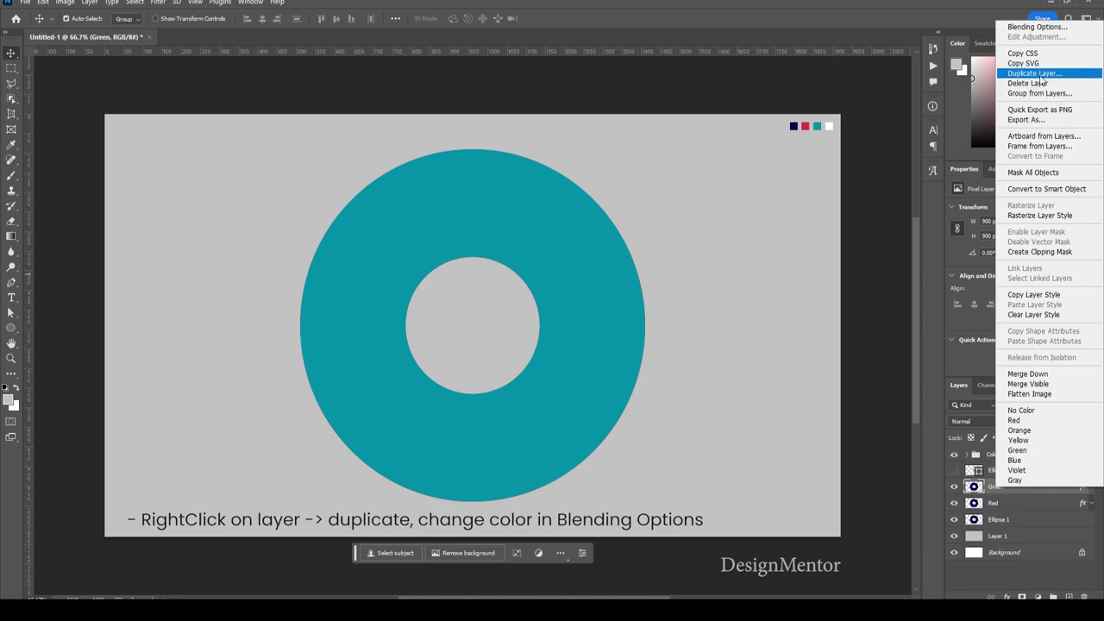
- Duplicate Green as White and apply a colour overlay from the white swatch
{"action": "left_click", "coordinate": [1039, 75]}
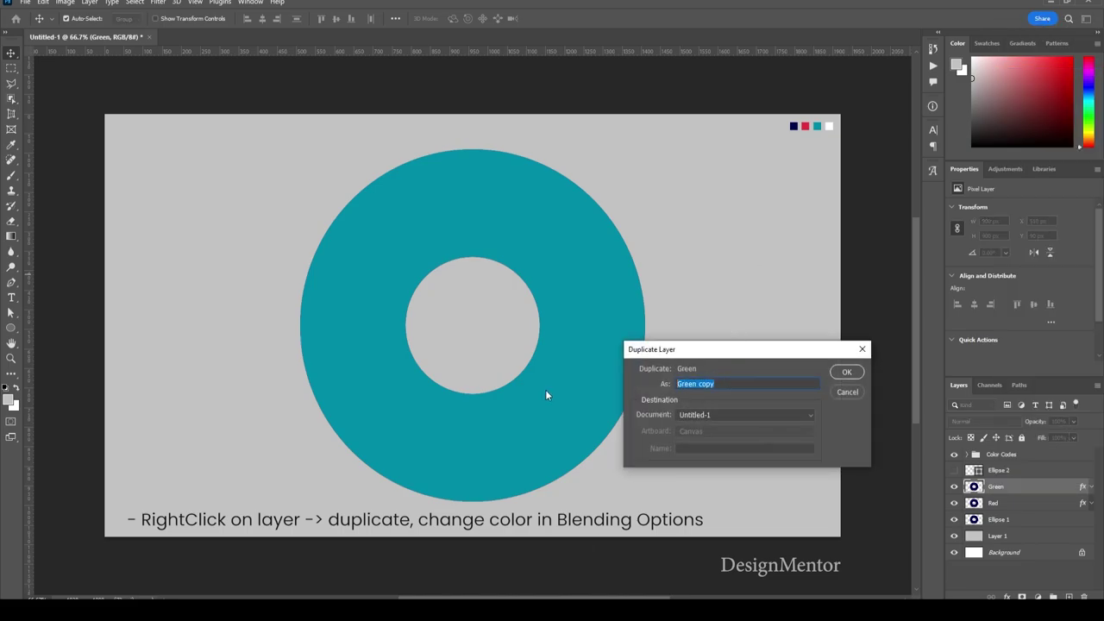
{"action": "type", "text": "White"}
{"action": "key", "text": "Return"}
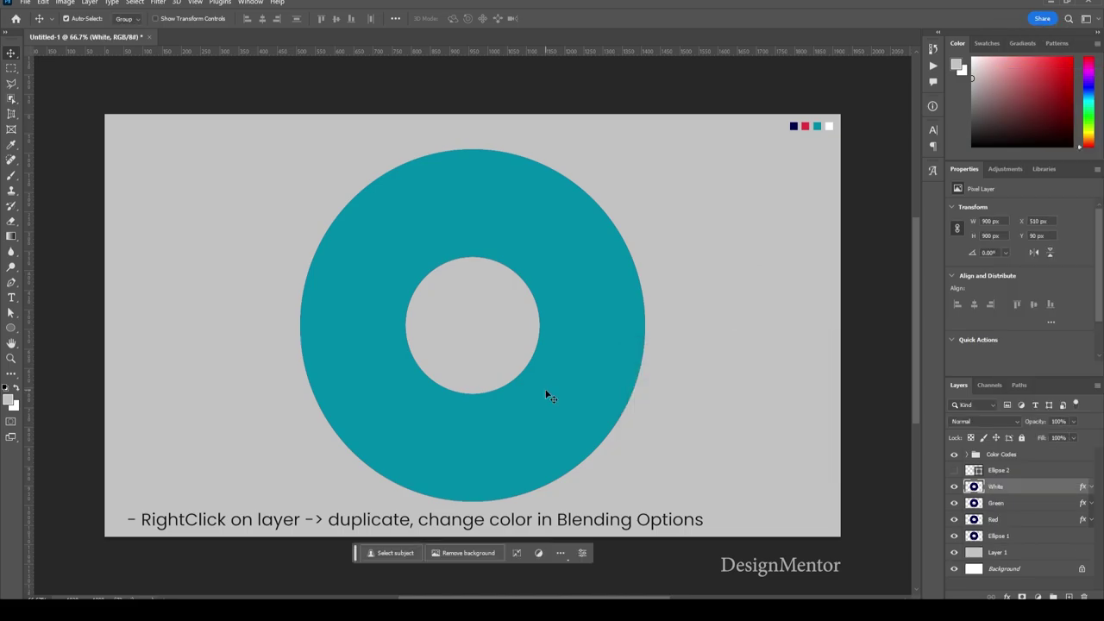
{"action": "right_click", "coordinate": [1034, 487]}
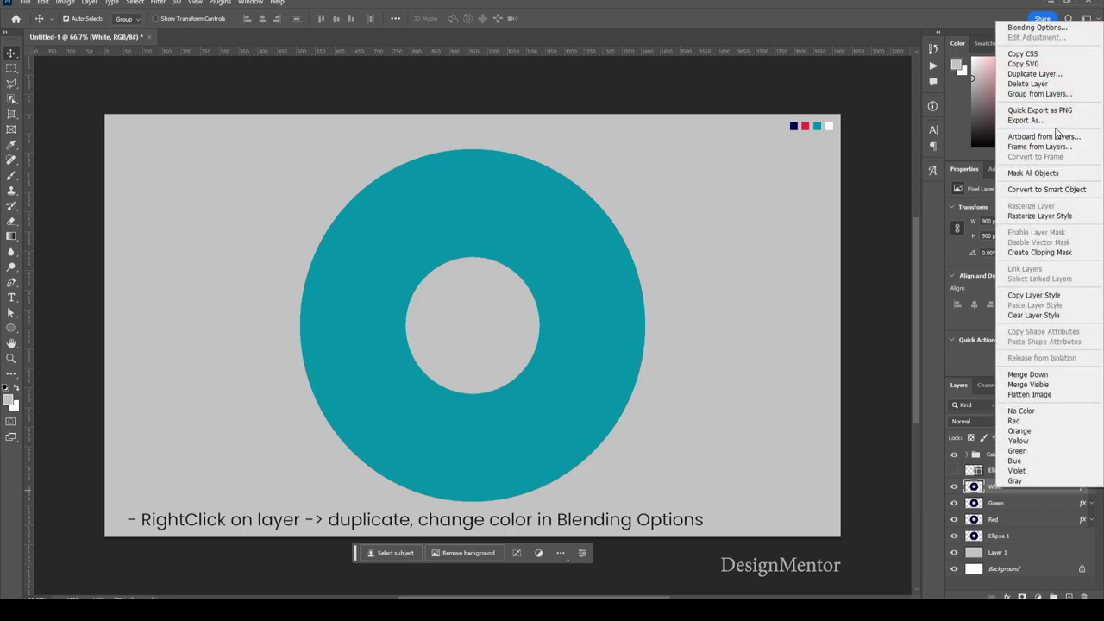
{"action": "left_click", "coordinate": [1035, 27]}
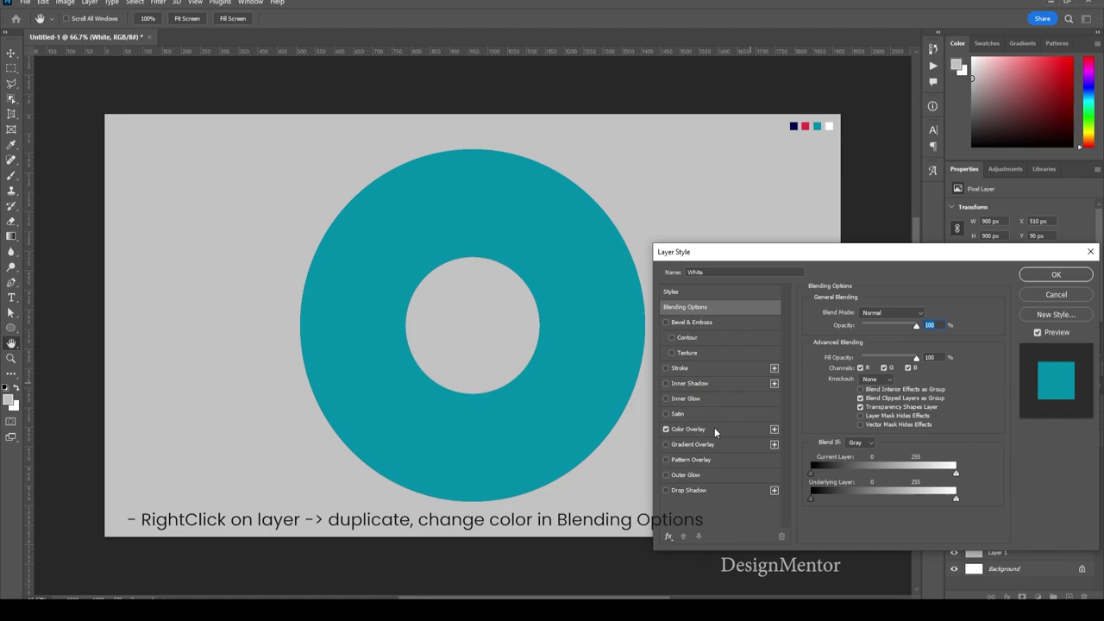
{"action": "left_click", "coordinate": [698, 429]}
{"action": "left_click", "coordinate": [926, 316]}
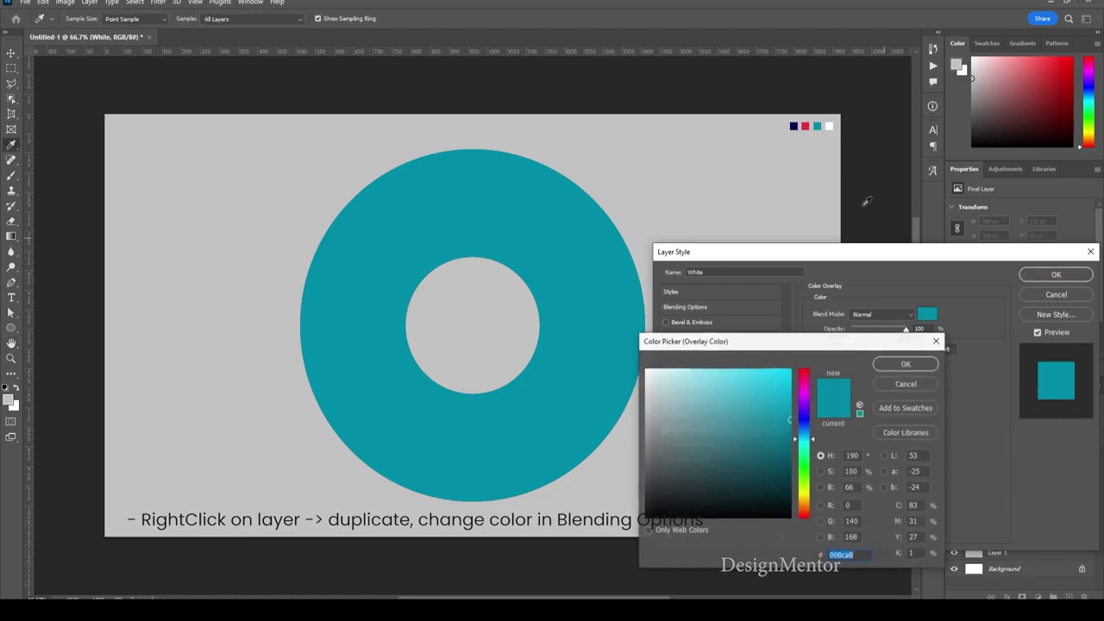
{"action": "left_click", "coordinate": [830, 126]}
{"action": "left_click", "coordinate": [915, 366]}
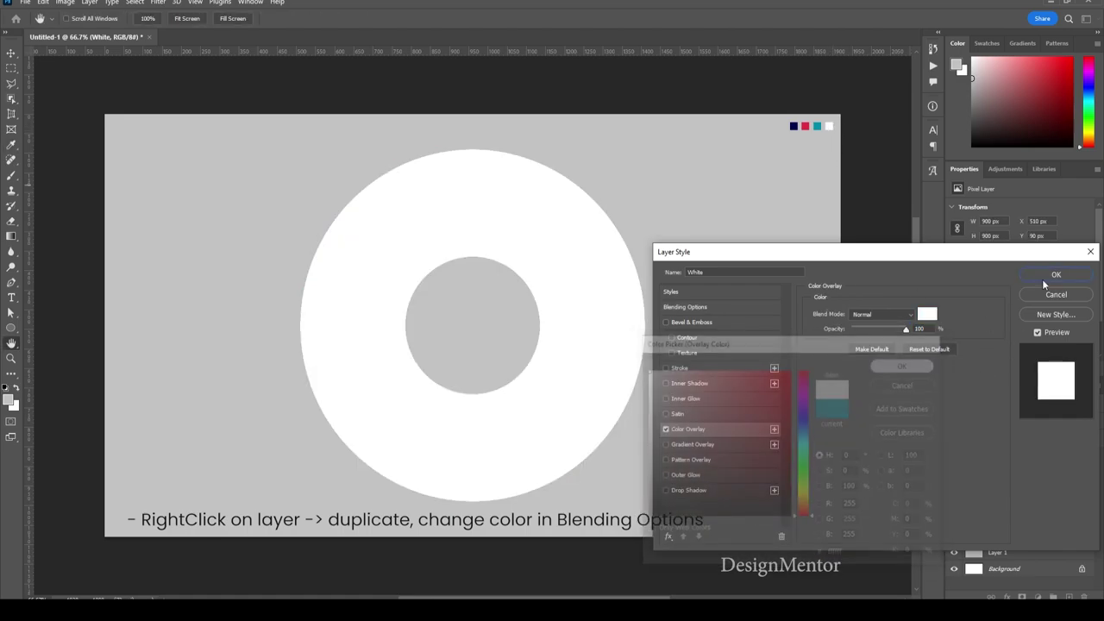
{"action": "left_click", "coordinate": [1054, 275]}
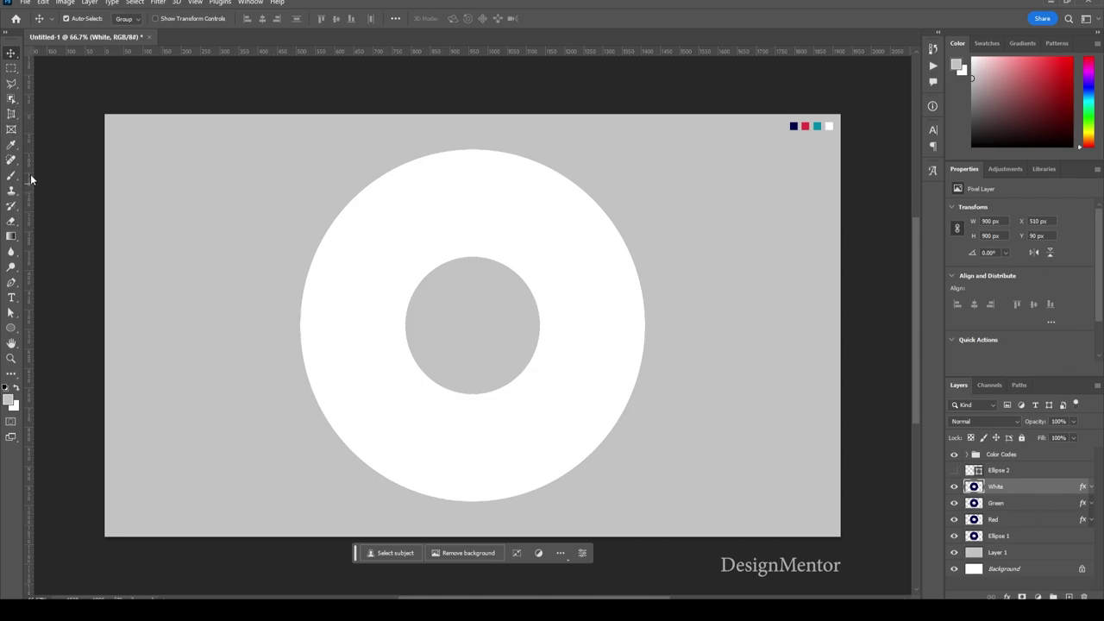
- Place guides at the donut's left, top, right and bottom edges and through its centre
{"action": "left_click_drag", "start_coordinate": [30, 175], "coordinate": [297, 177]}
{"action": "left_click_drag", "start_coordinate": [597, 52], "coordinate": [606, 149]}
{"action": "left_click_drag", "start_coordinate": [31, 204], "coordinate": [645, 216]}
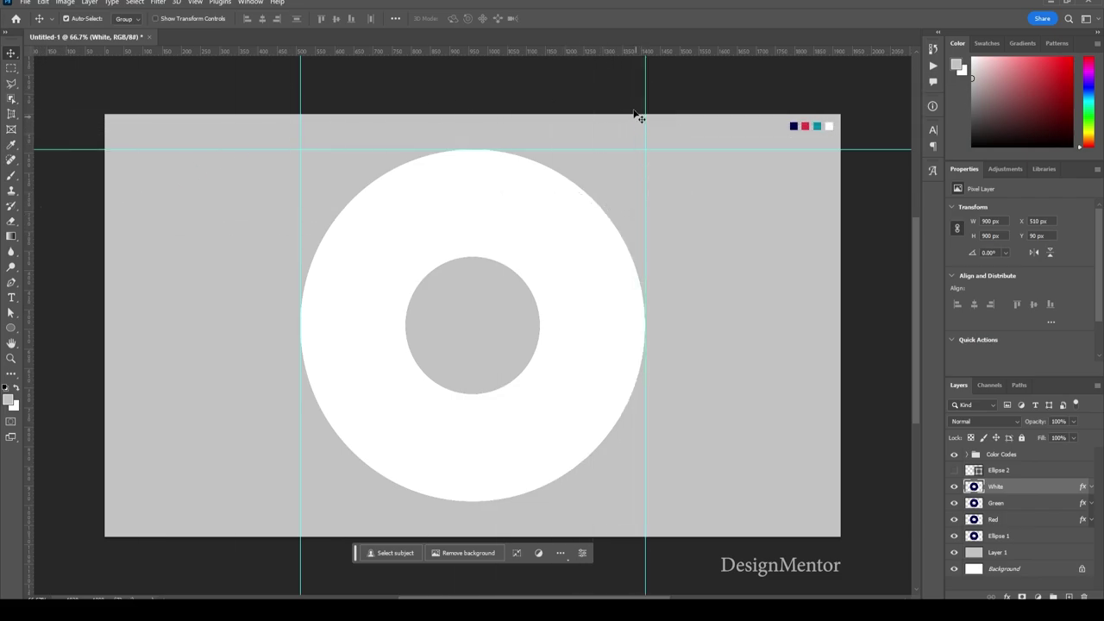
{"action": "left_click_drag", "start_coordinate": [603, 51], "coordinate": [660, 501]}
{"action": "left_click_drag", "start_coordinate": [31, 204], "coordinate": [472, 181]}
{"action": "left_click_drag", "start_coordinate": [551, 49], "coordinate": [654, 326]}
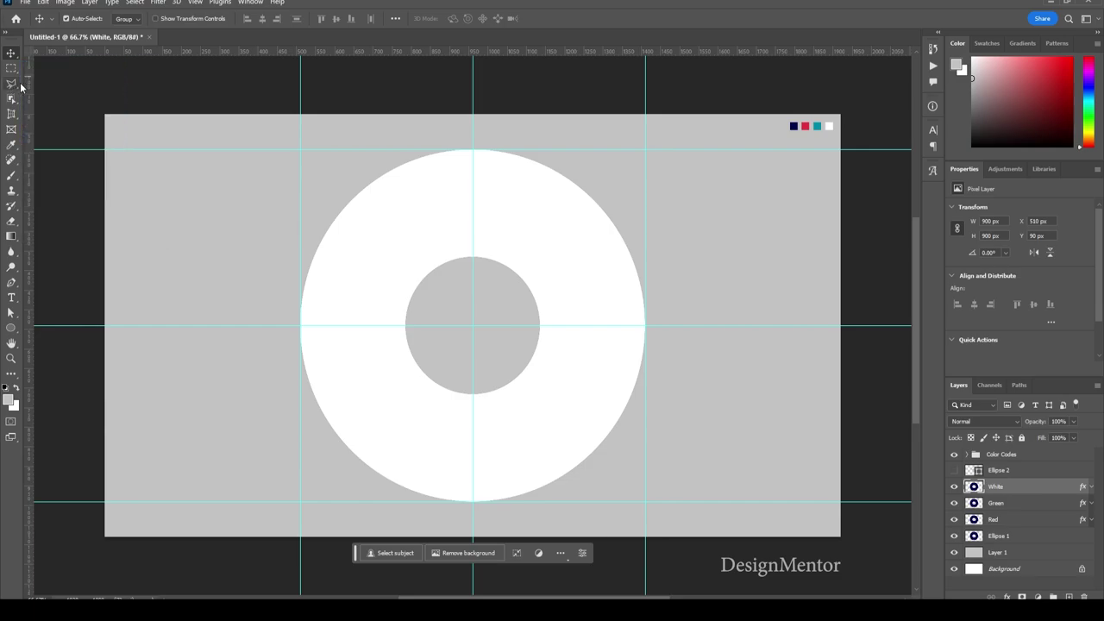
{"action": "left_click_drag", "start_coordinate": [15, 86], "coordinate": [60, 93]}
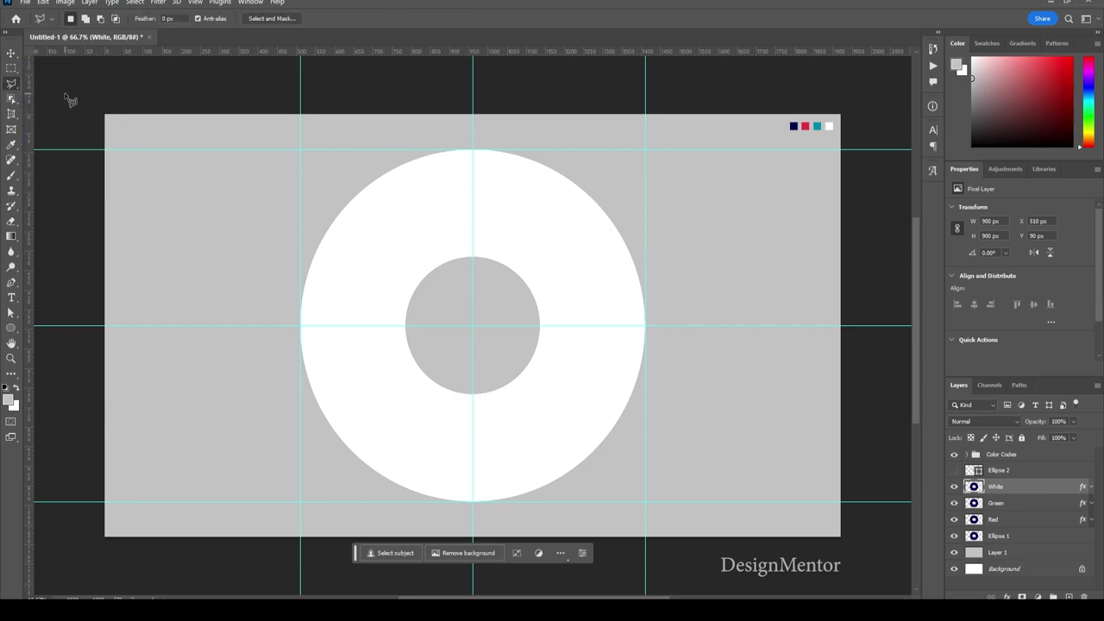
- Draw a polygonal selection from bottom-centre through the centre, upper left, top right, back to start
{"action": "left_click", "coordinate": [473, 520]}
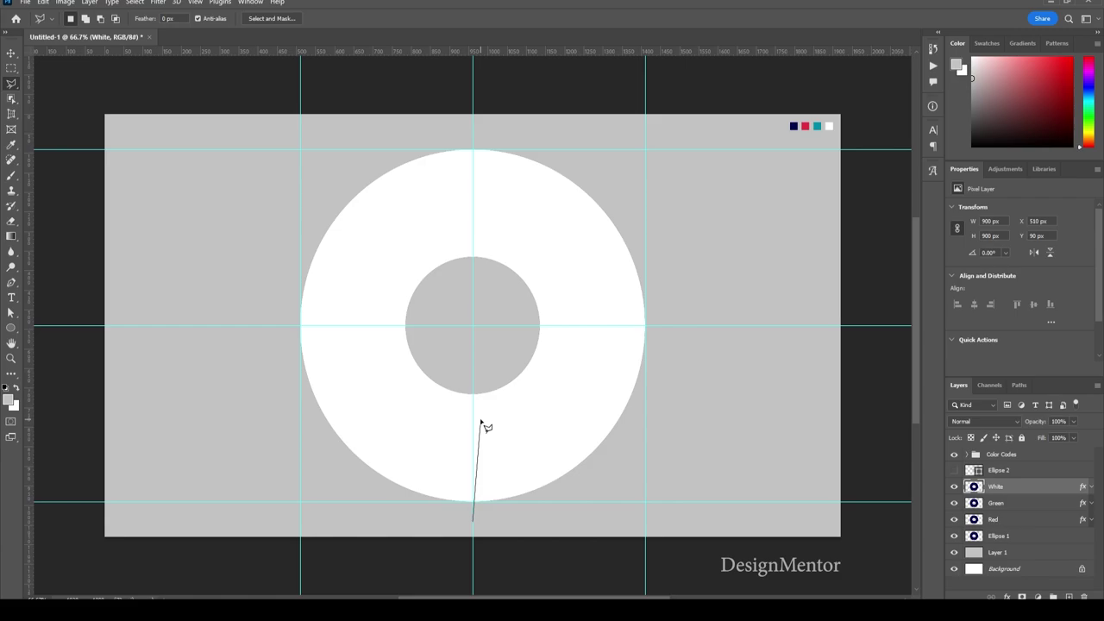
{"action": "left_click", "coordinate": [472, 326]}
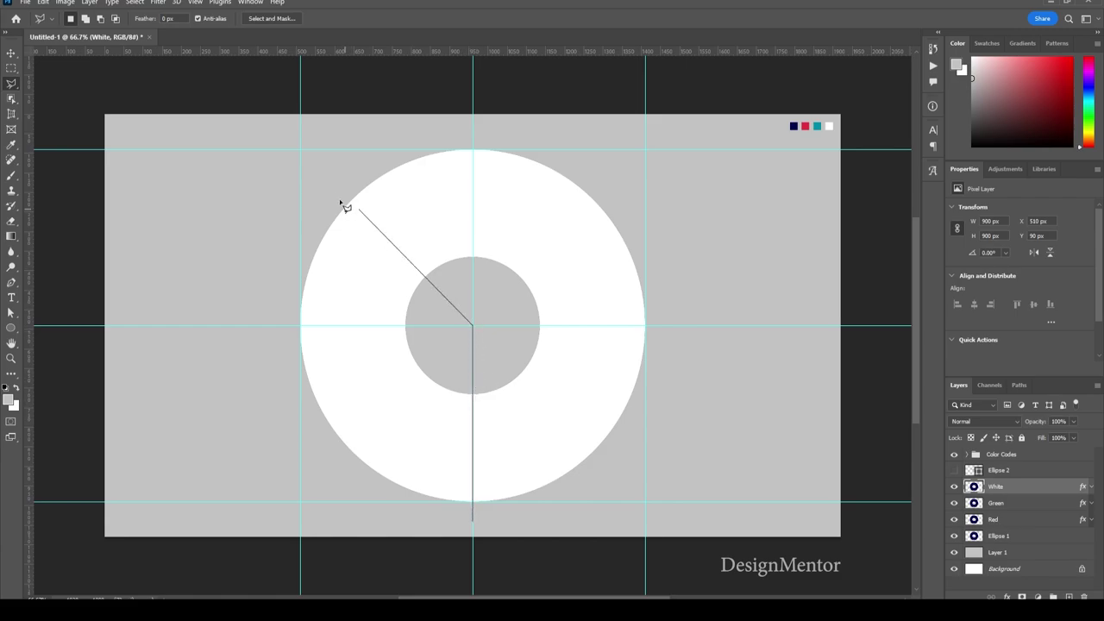
{"action": "left_click", "coordinate": [300, 150]}
{"action": "left_click", "coordinate": [300, 129]}
{"action": "left_click", "coordinate": [645, 130]}
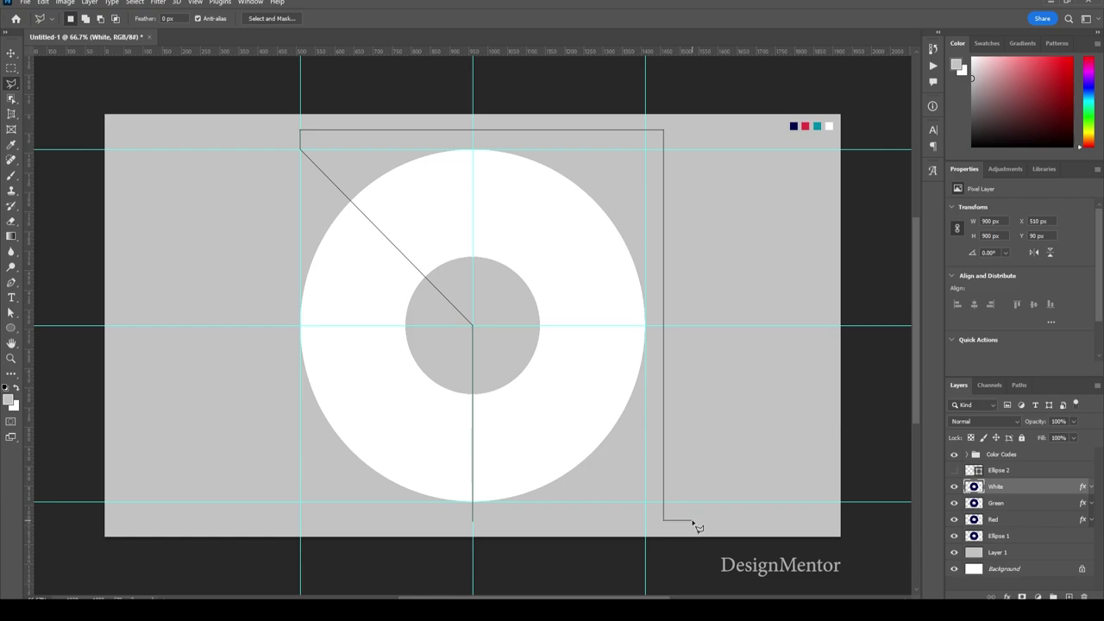
{"action": "left_click", "coordinate": [473, 521]}
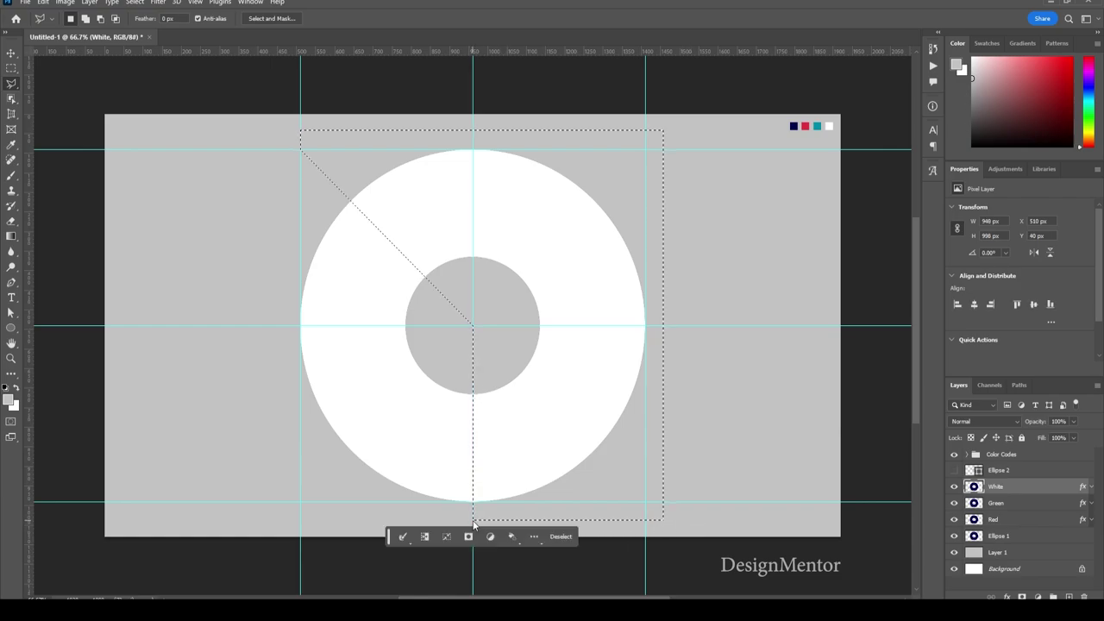
- Select the White through Ellipse 1 layers together
{"action": "left_click", "coordinate": [1019, 505]}
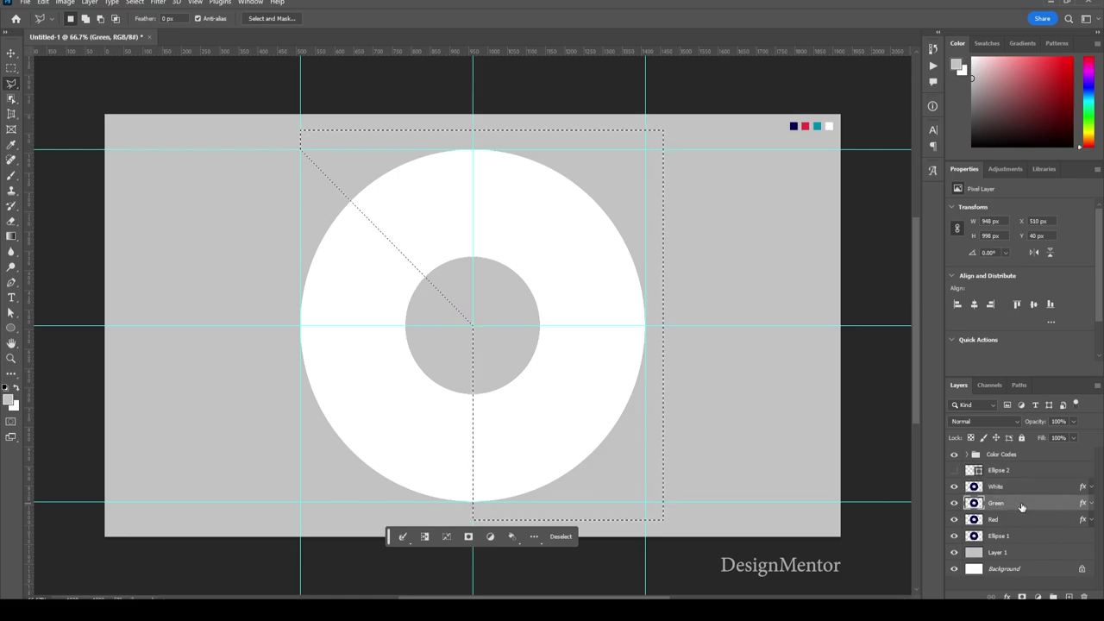
{"action": "left_click", "coordinate": [1006, 488]}
{"action": "right_click", "coordinate": [1006, 488]}
{"action": "key", "text": "Escape"}
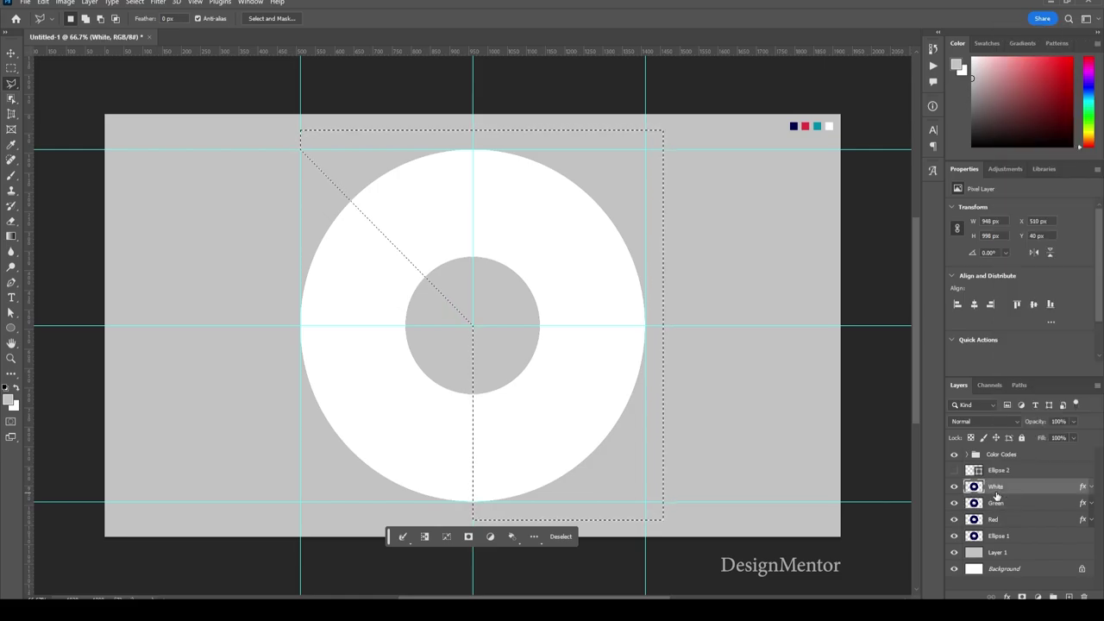
{"action": "left_click", "coordinate": [1012, 536], "text": "shift"}
- Rasterize the selected ring layers and delete the selected area from the White ring
{"action": "right_click", "coordinate": [1011, 535]}
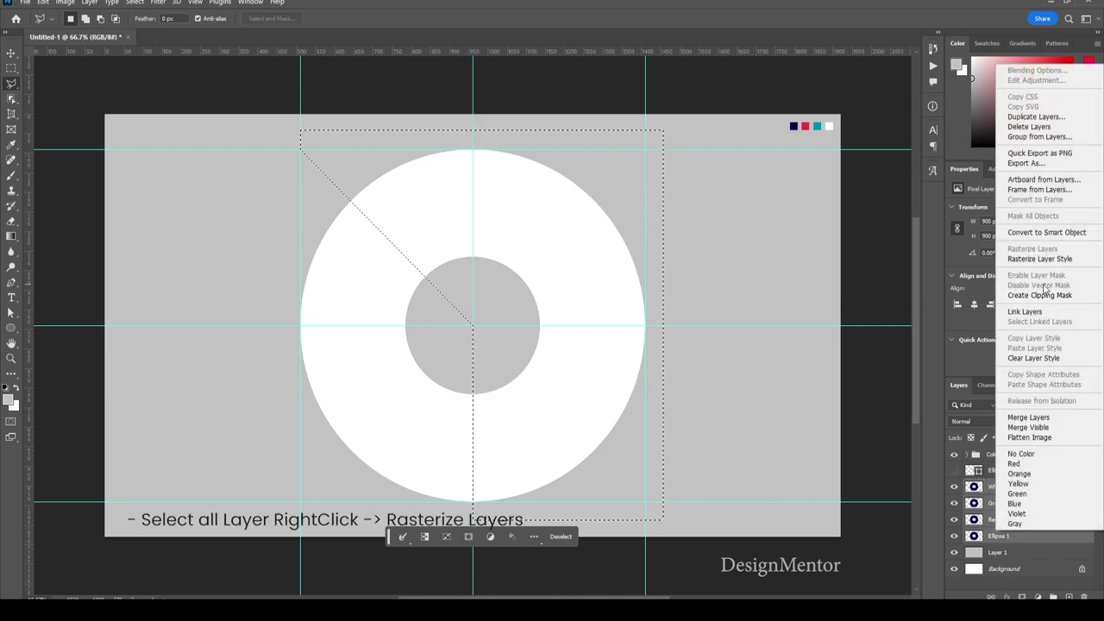
{"action": "left_click", "coordinate": [1047, 258]}
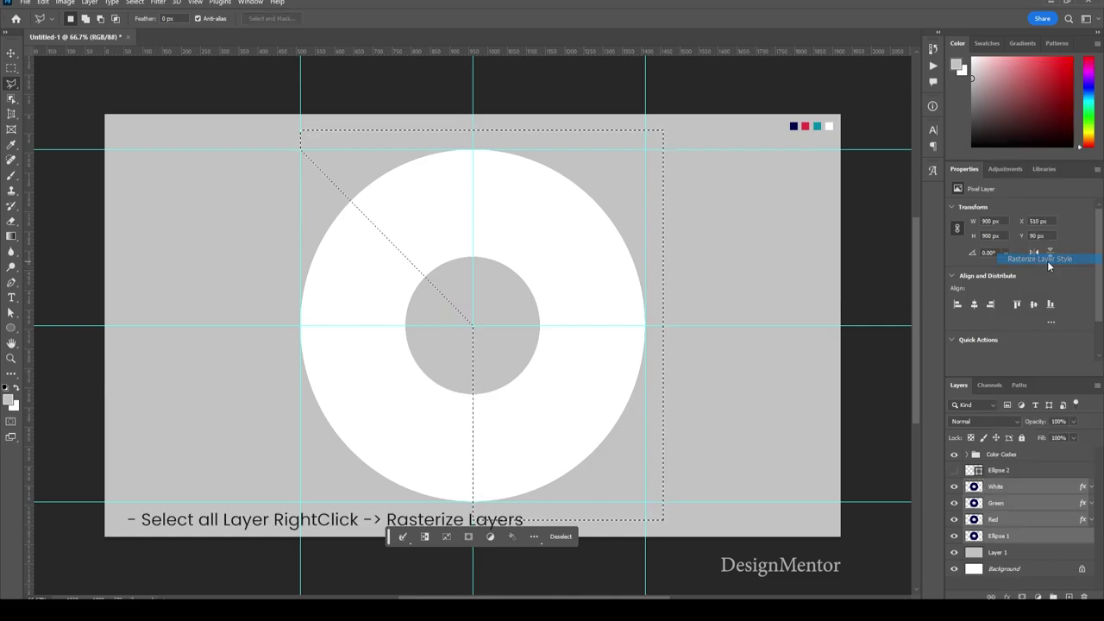
{"action": "left_click", "coordinate": [1025, 489]}
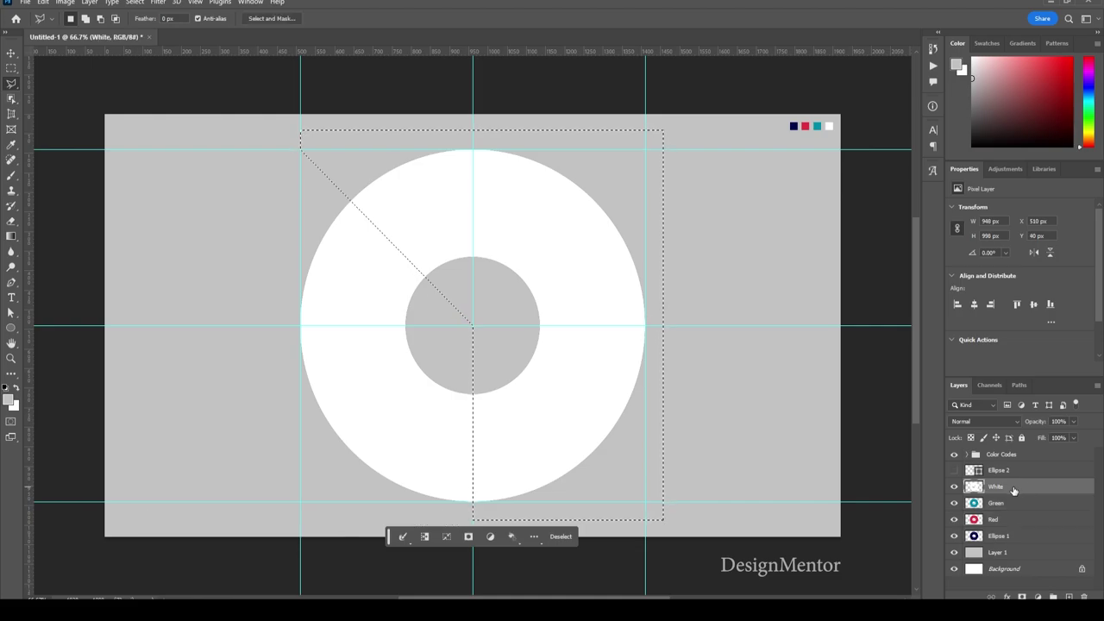
{"action": "key", "text": "Delete"}
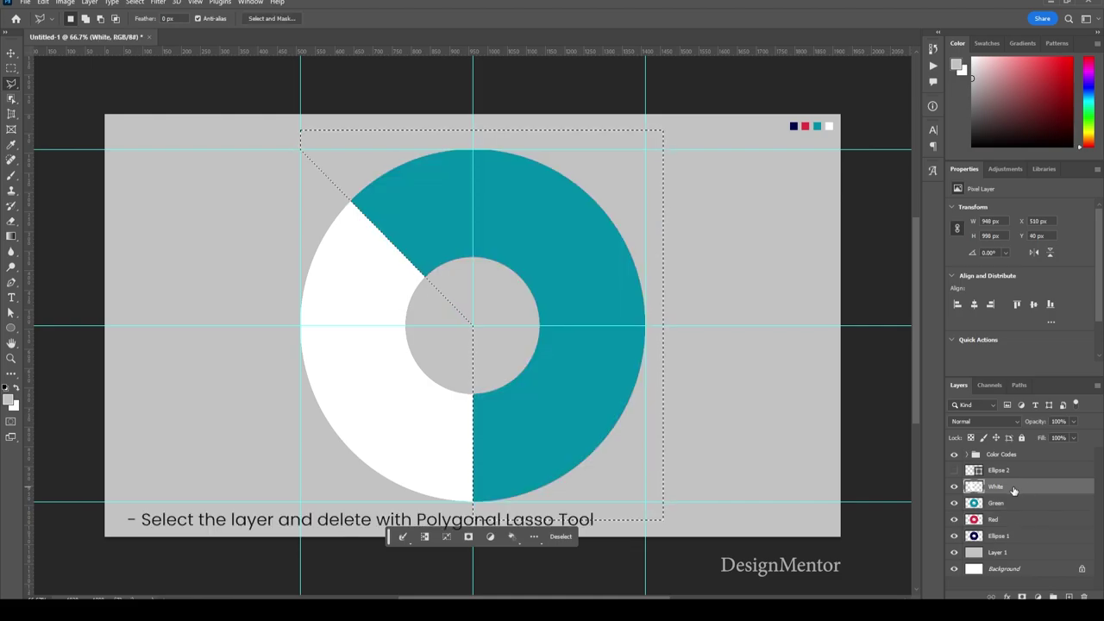
{"action": "key", "text": "ctrl+d"}
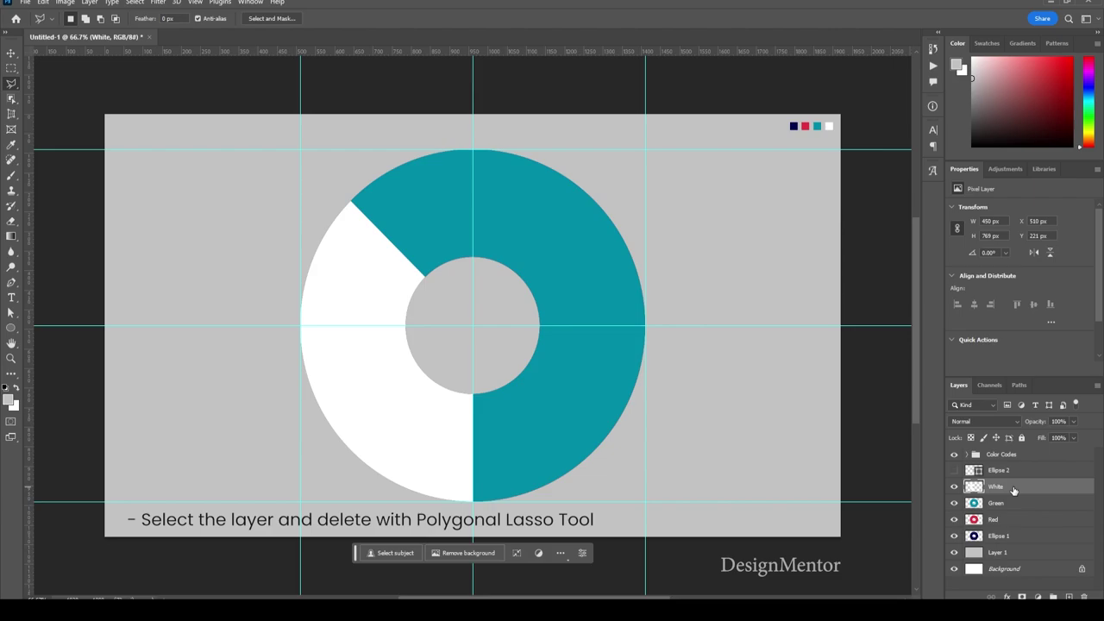
{"action": "left_click", "coordinate": [1013, 506]}
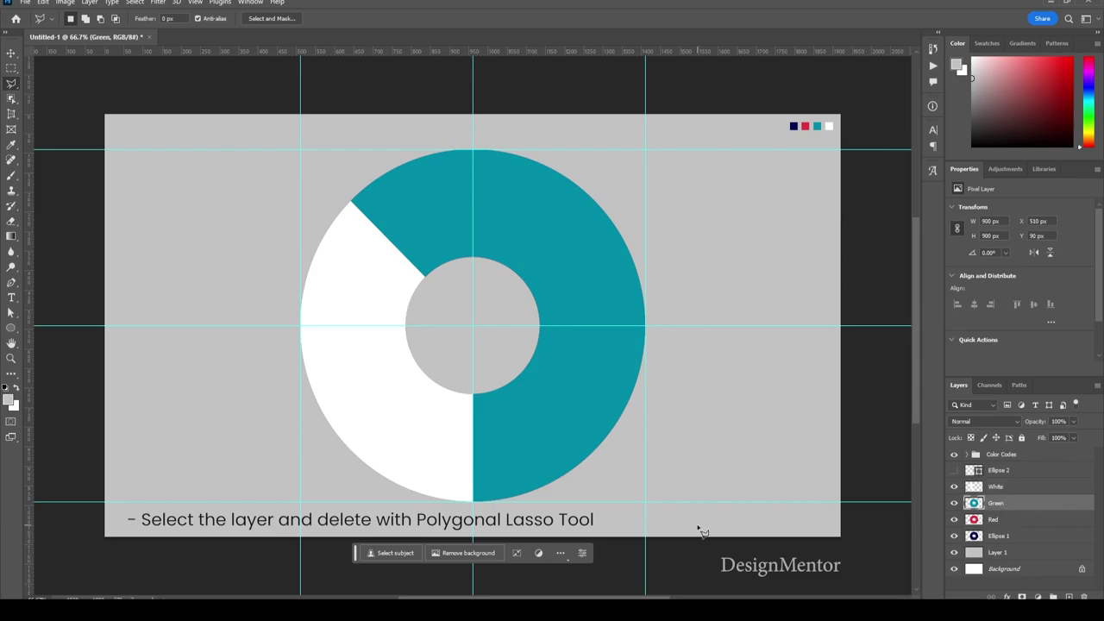
- Delete a polygonal wedge from the Green layer's teal ring to reveal the colour beneath
{"action": "key", "text": "p"}
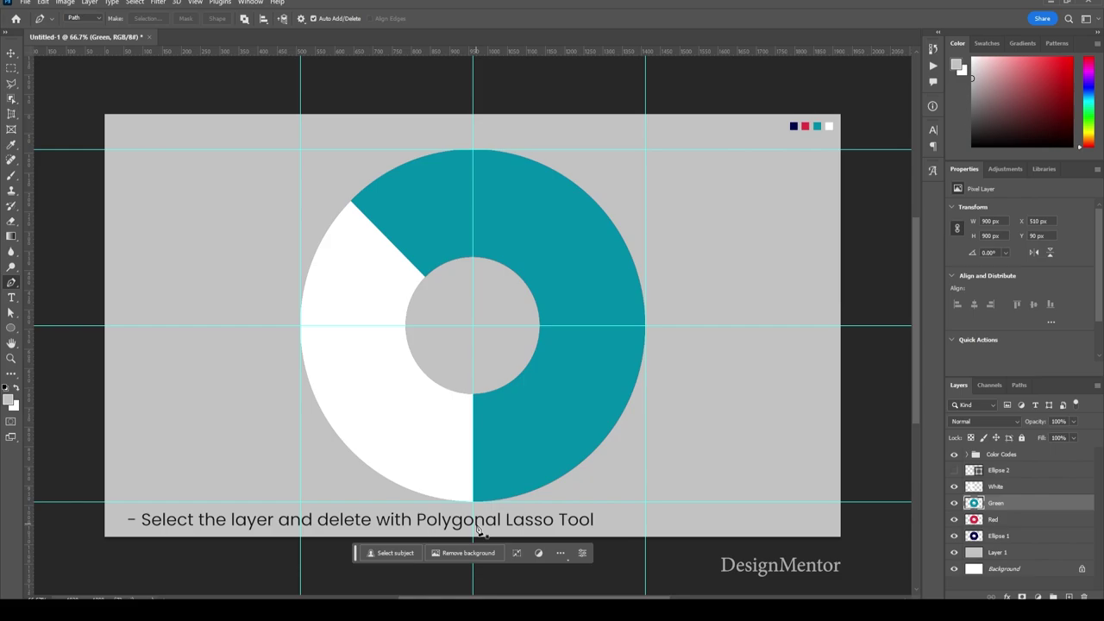
{"action": "key", "text": "l"}
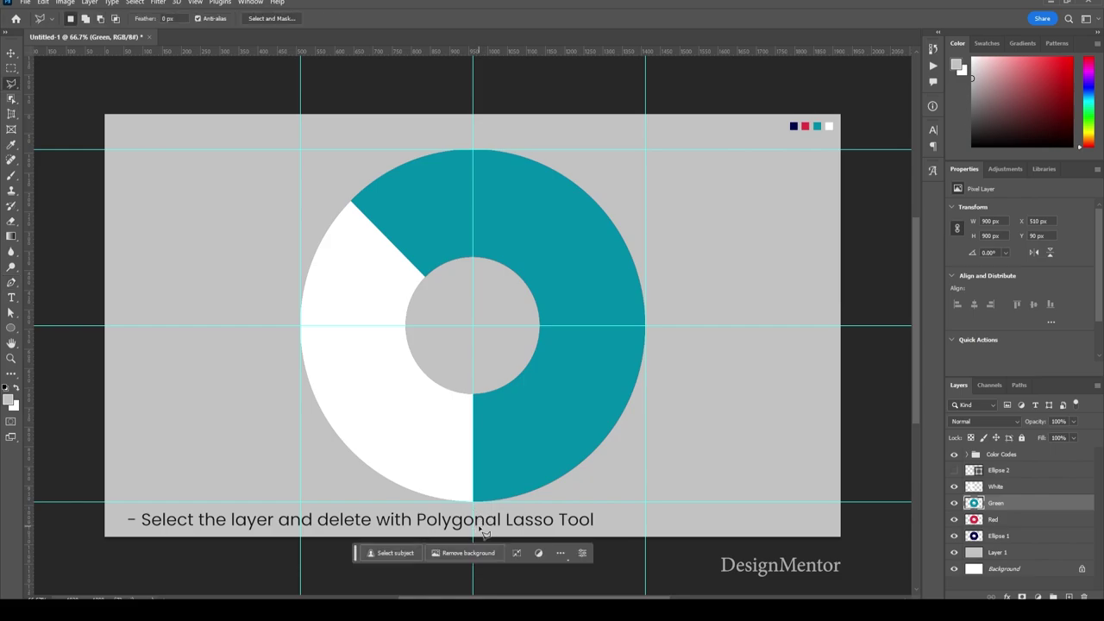
{"action": "left_click", "coordinate": [477, 529]}
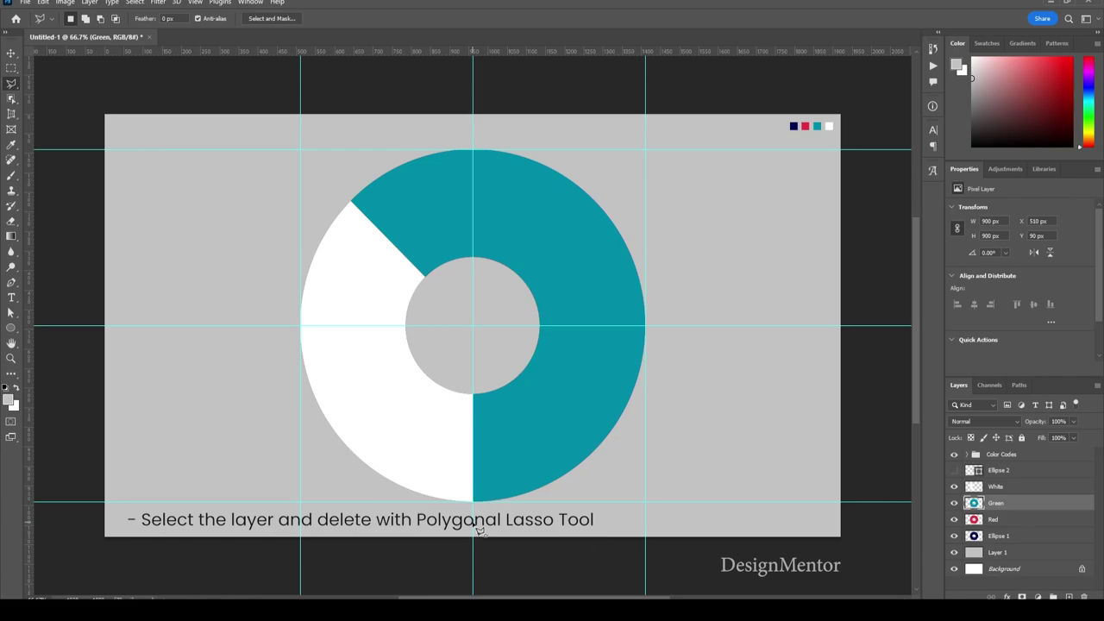
{"action": "left_click", "coordinate": [472, 327]}
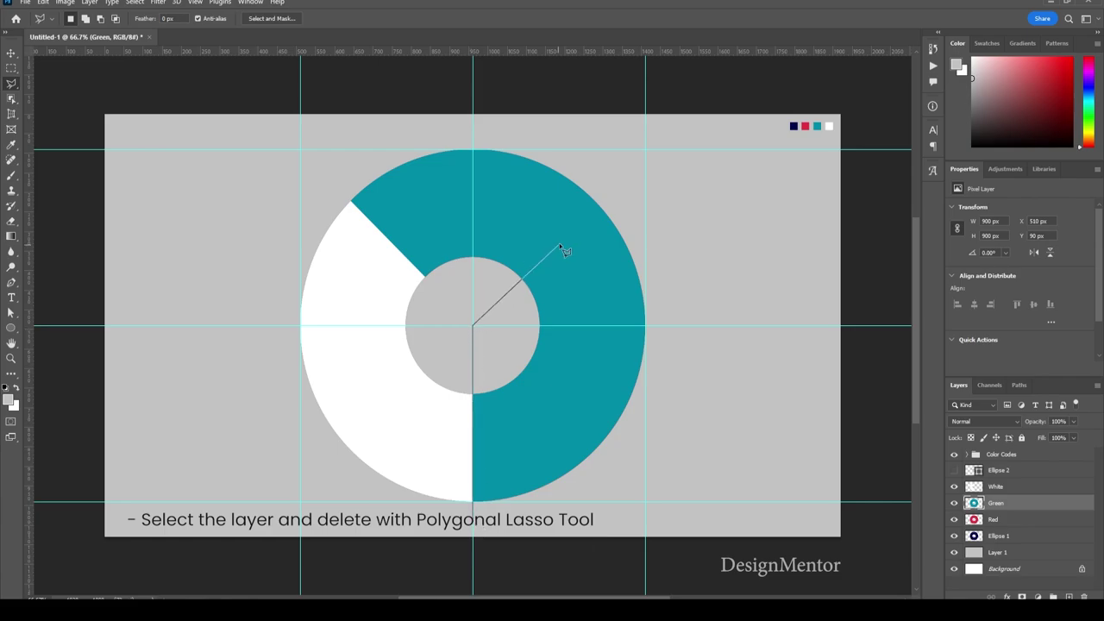
{"action": "left_click", "coordinate": [646, 149]}
{"action": "left_click", "coordinate": [646, 125]}
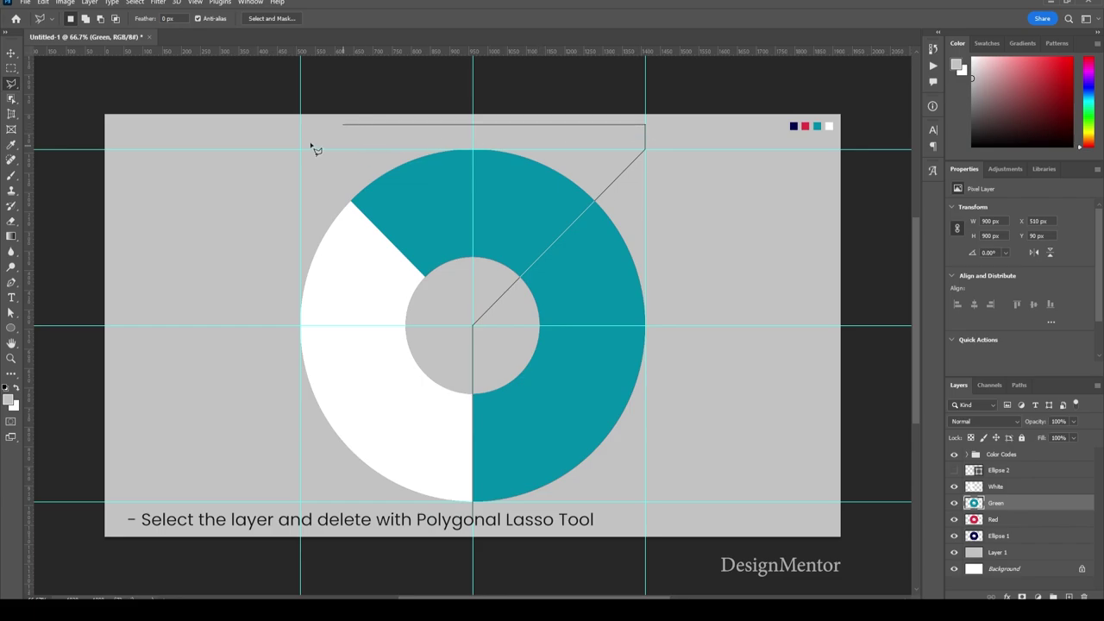
{"action": "left_click", "coordinate": [272, 125]}
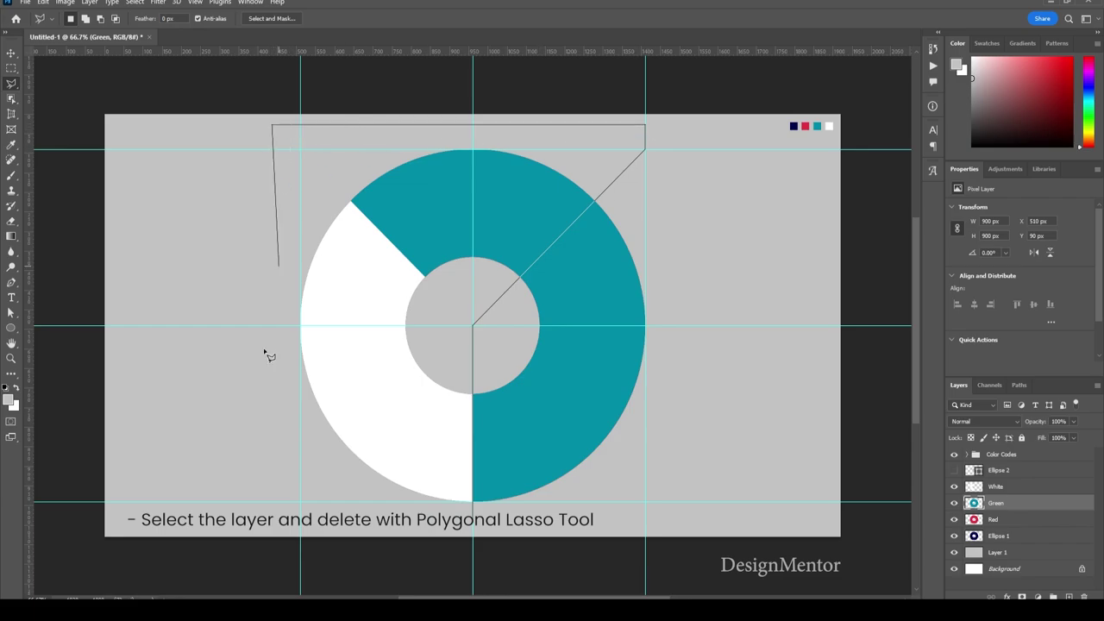
{"action": "left_click", "coordinate": [272, 522]}
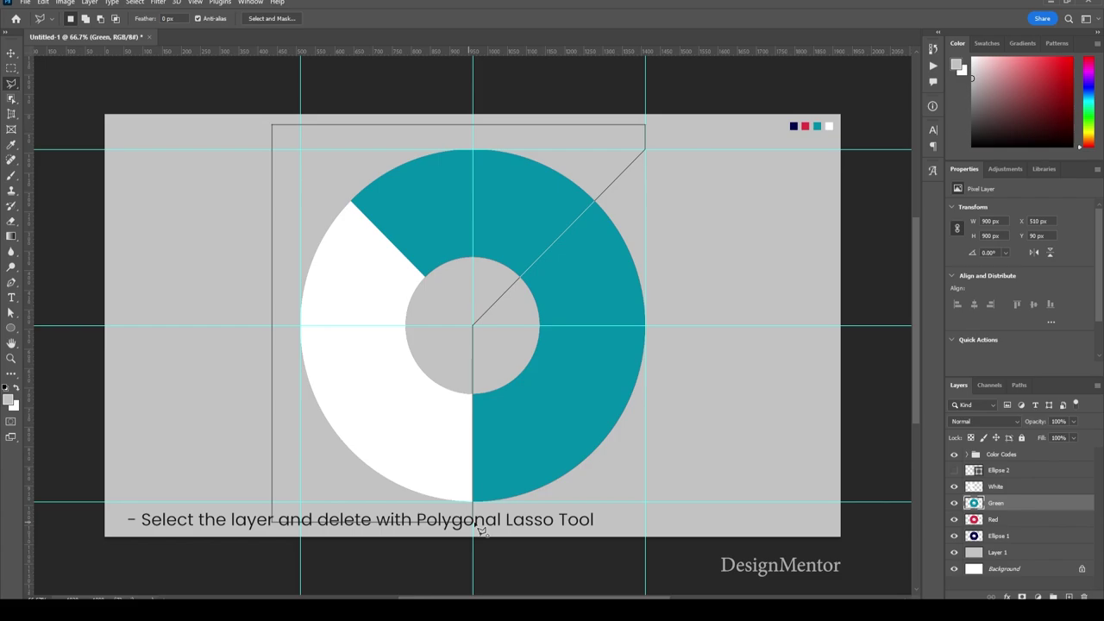
{"action": "left_click", "coordinate": [473, 521]}
{"action": "key", "text": "v"}
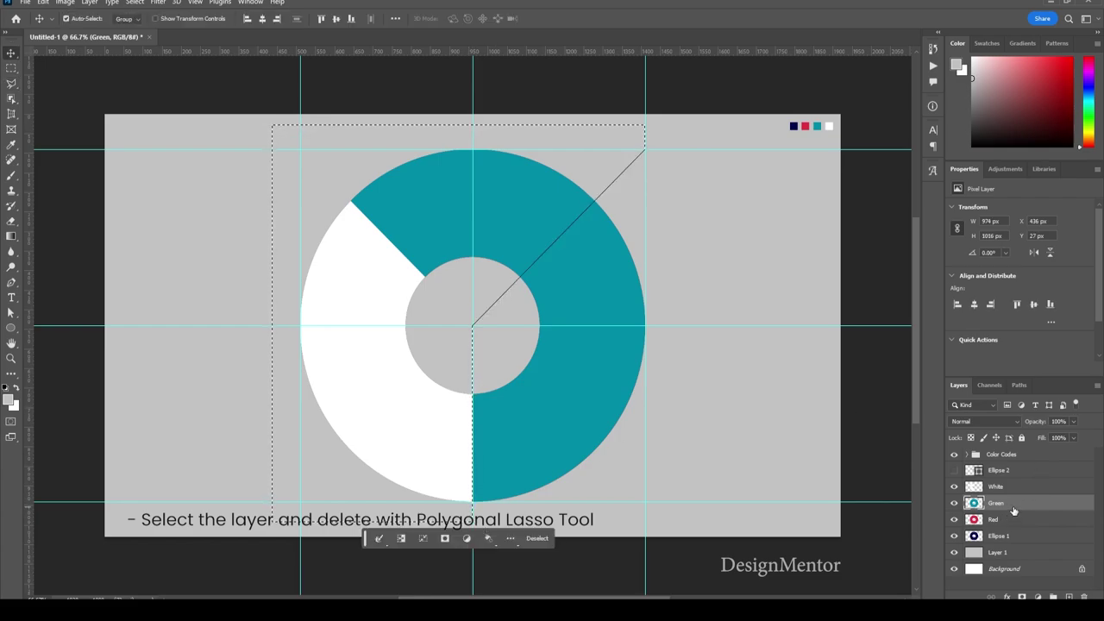
{"action": "key", "text": "Delete"}
{"action": "key", "text": "ctrl+d"}
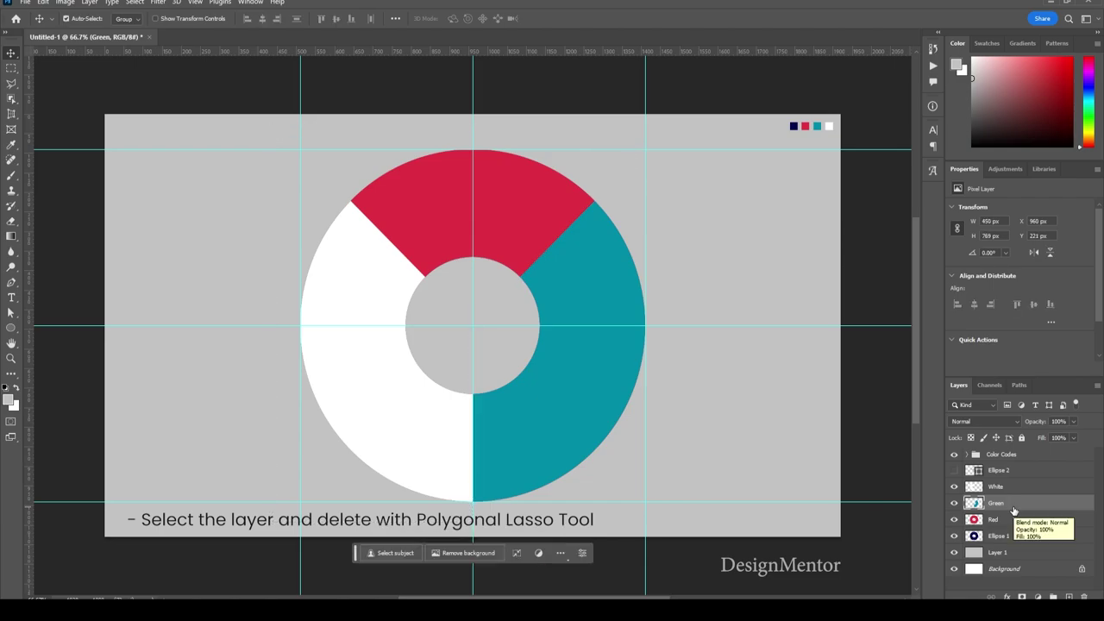
- Delete a wedge from the Red layer to expose a navy slice, then hide the guides
{"action": "key", "text": "l"}
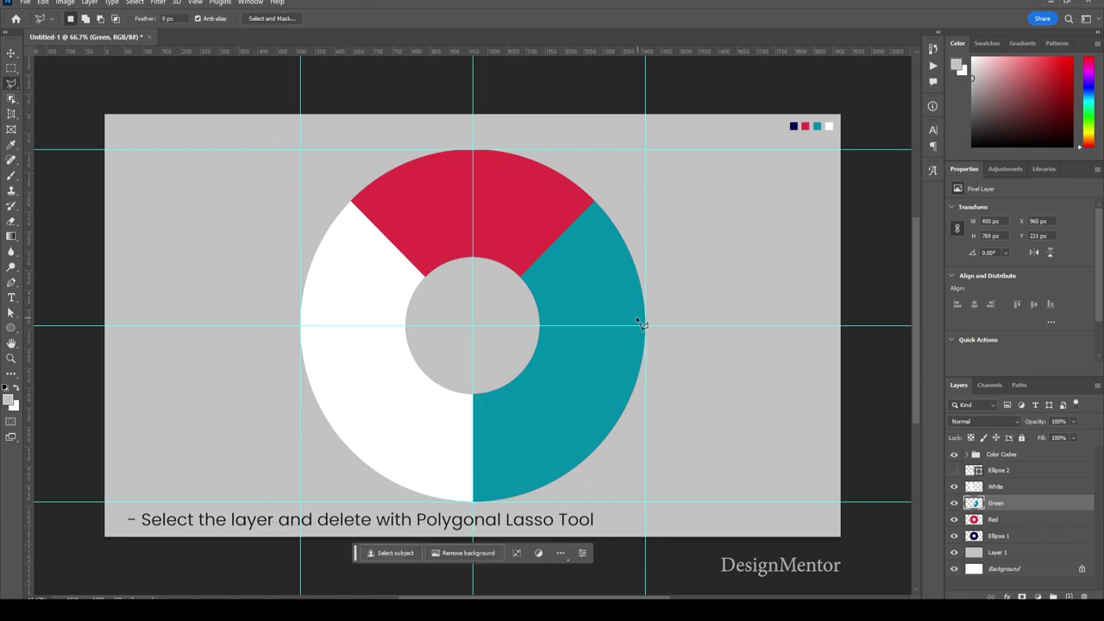
{"action": "left_click", "coordinate": [473, 327]}
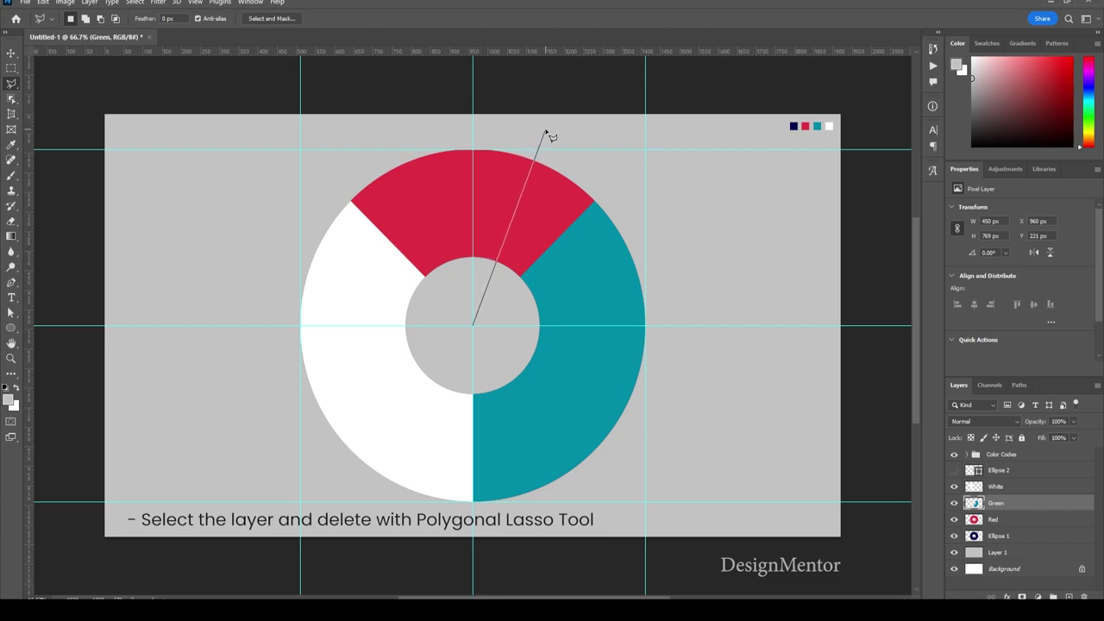
{"action": "left_click", "coordinate": [545, 130]}
{"action": "left_click", "coordinate": [667, 130]}
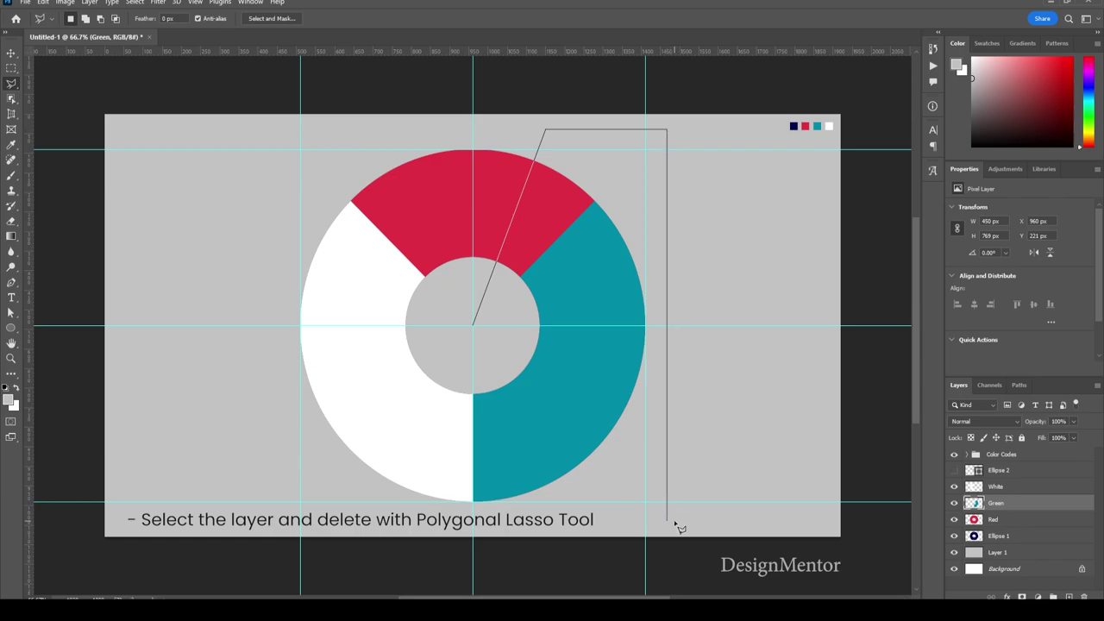
{"action": "left_click", "coordinate": [667, 521]}
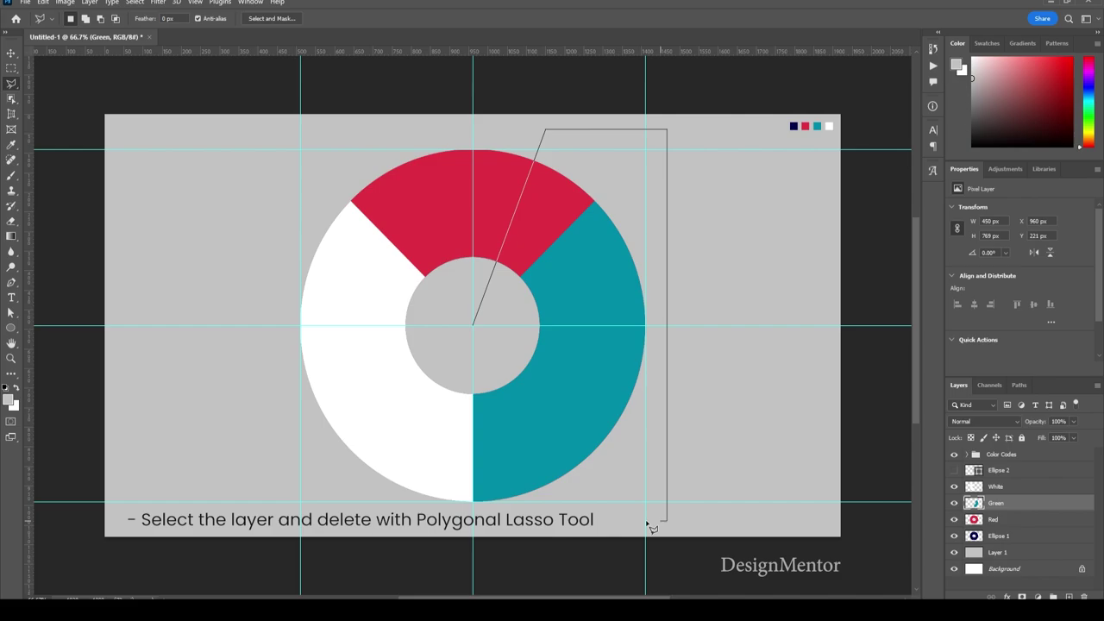
{"action": "left_click", "coordinate": [268, 521]}
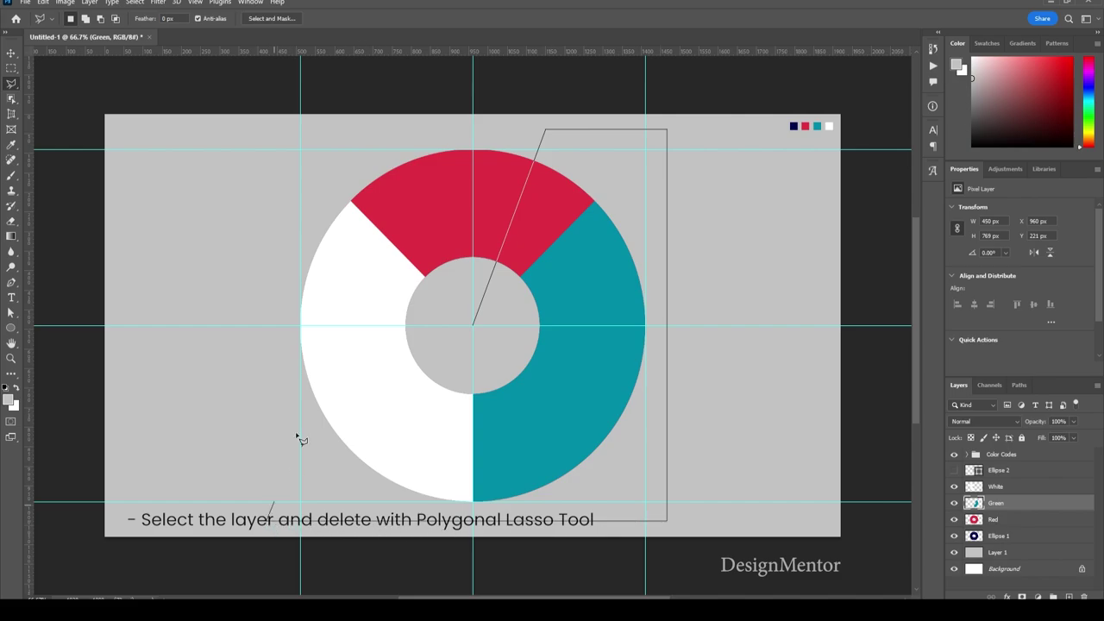
{"action": "left_click", "coordinate": [267, 326]}
{"action": "left_click", "coordinate": [480, 330]}
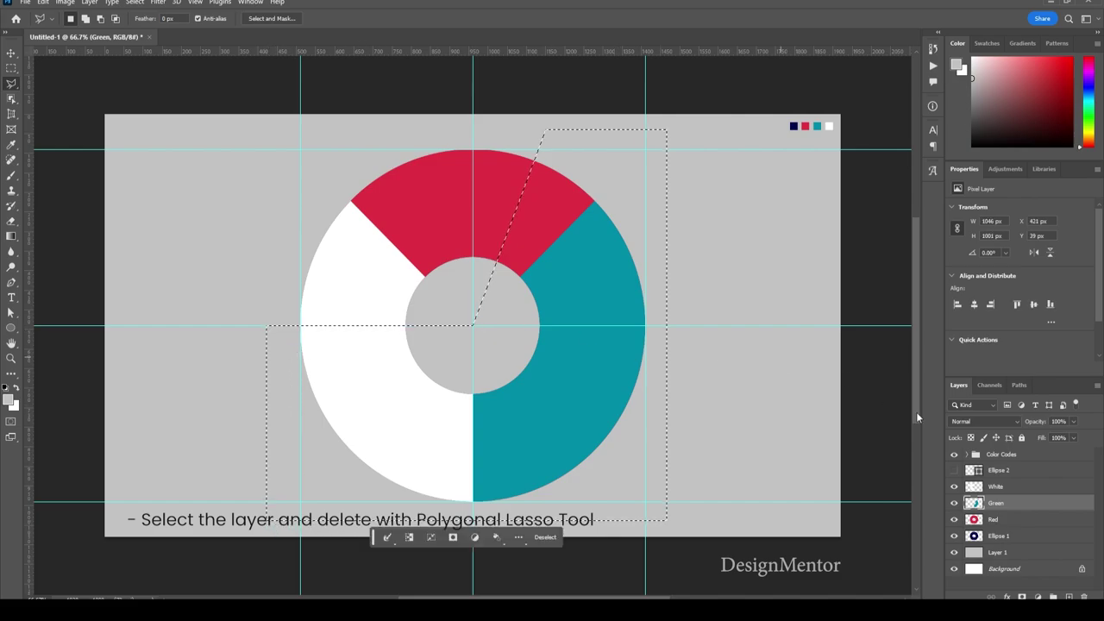
{"action": "left_click", "coordinate": [1003, 521]}
{"action": "key", "text": "Delete"}
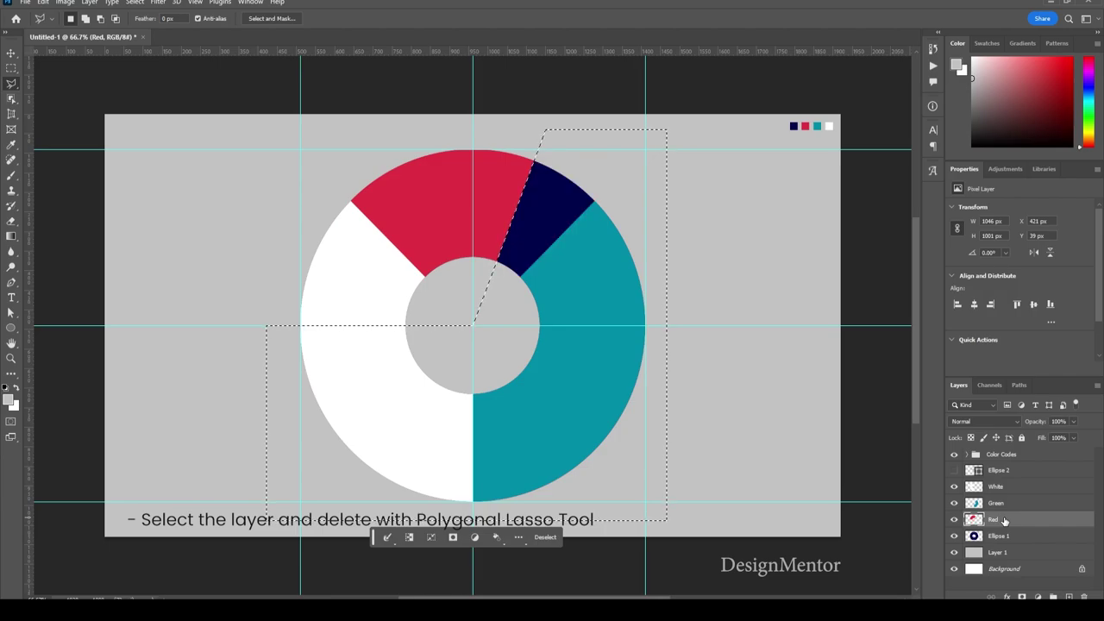
{"action": "key", "text": "ctrl+d"}
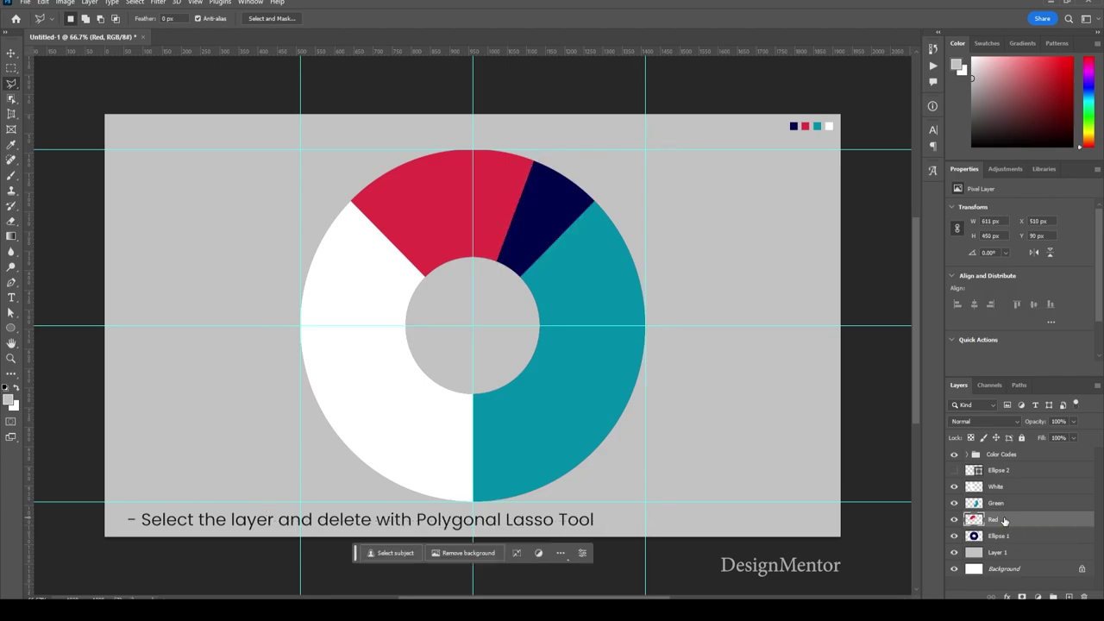
{"action": "key", "text": "ctrl+semicolon"}
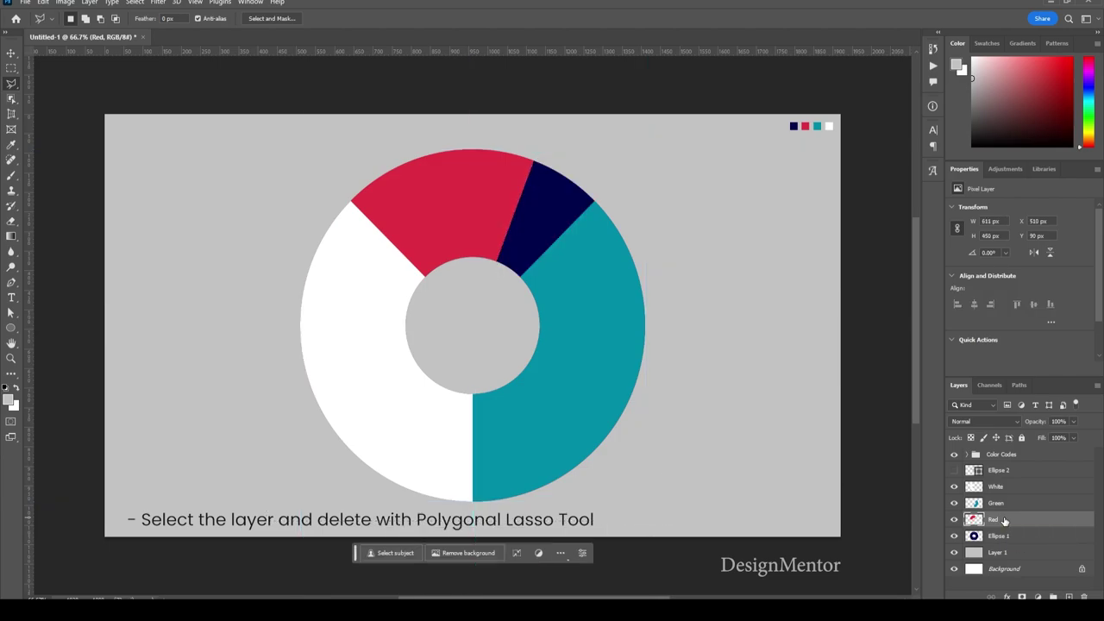
{"action": "key", "text": "v"}
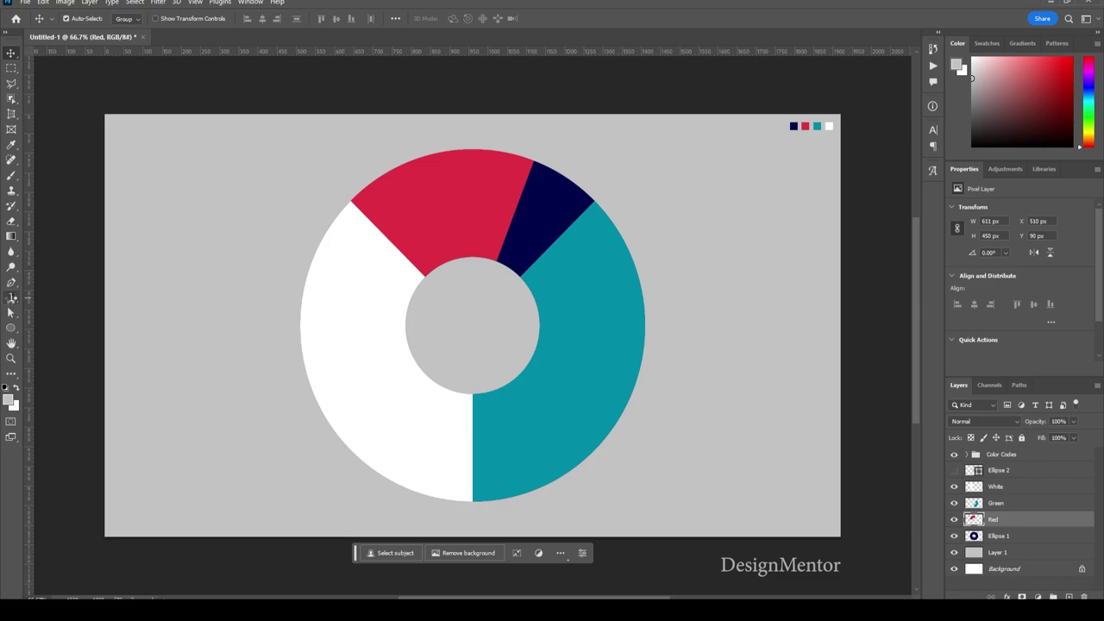
- Type 'Python' as a new text layer right of the donut and select the word
{"action": "left_click", "coordinate": [12, 298]}
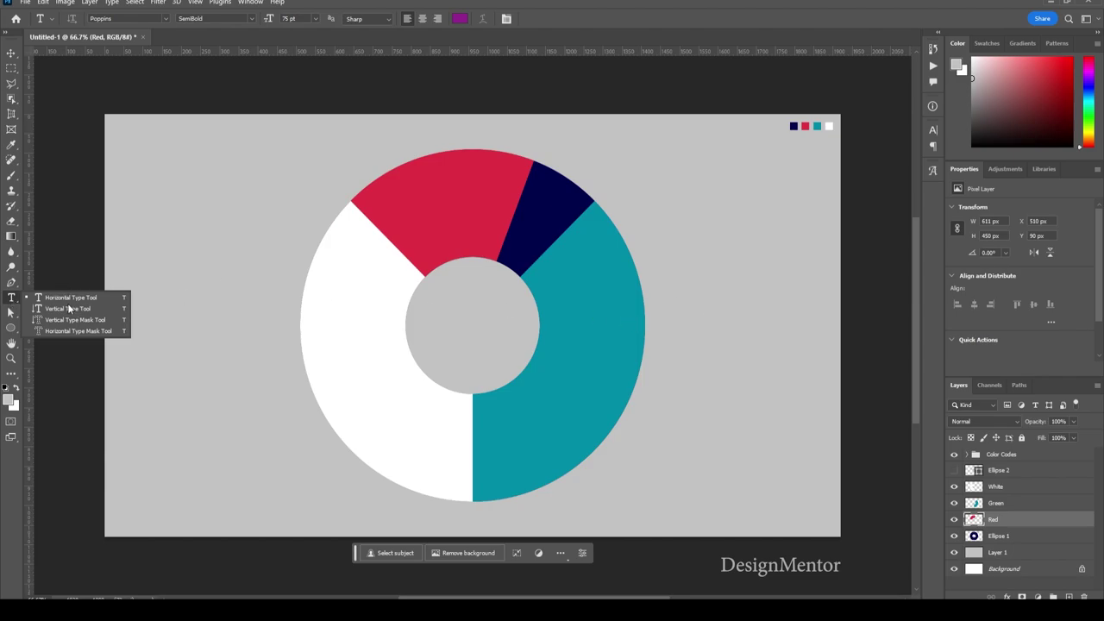
{"action": "left_click", "coordinate": [44, 271]}
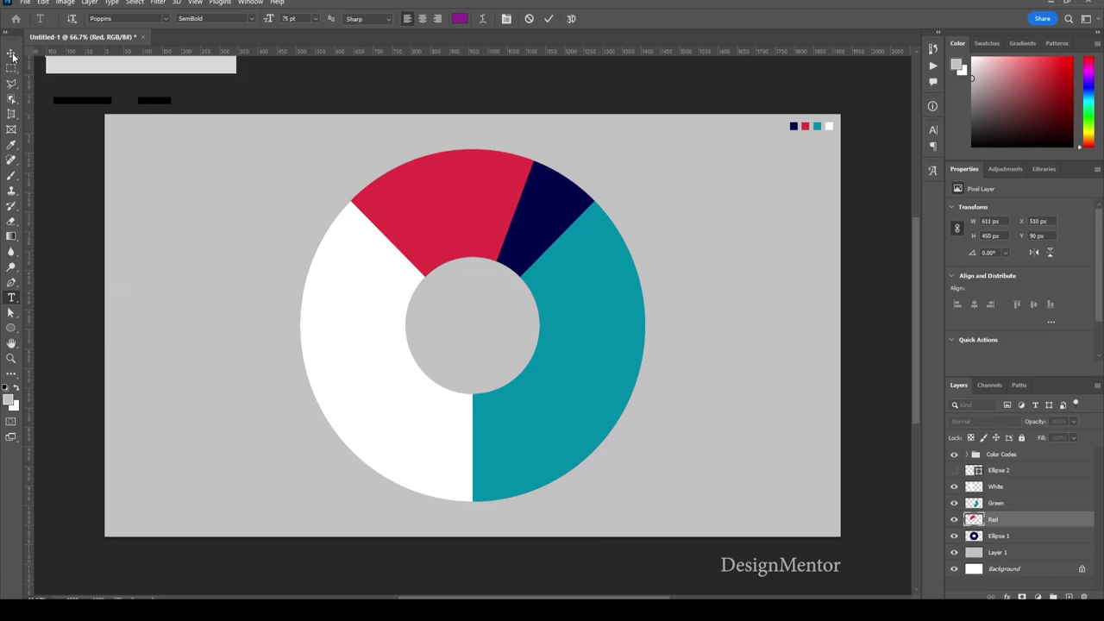
{"action": "left_click", "coordinate": [12, 53]}
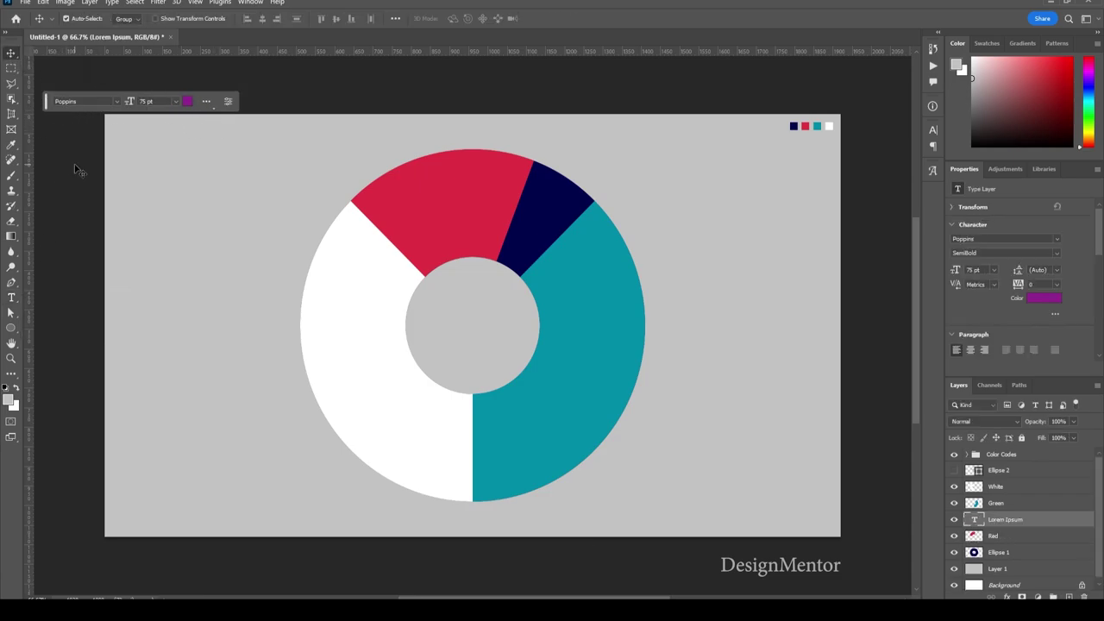
{"action": "left_click", "coordinate": [81, 126]}
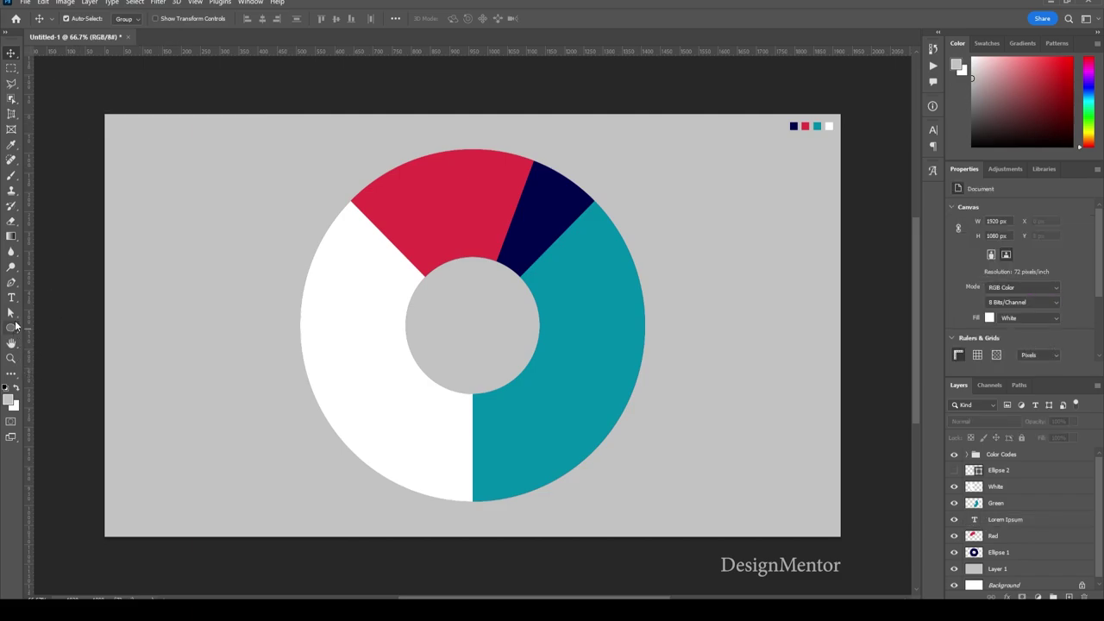
{"action": "key", "text": "t"}
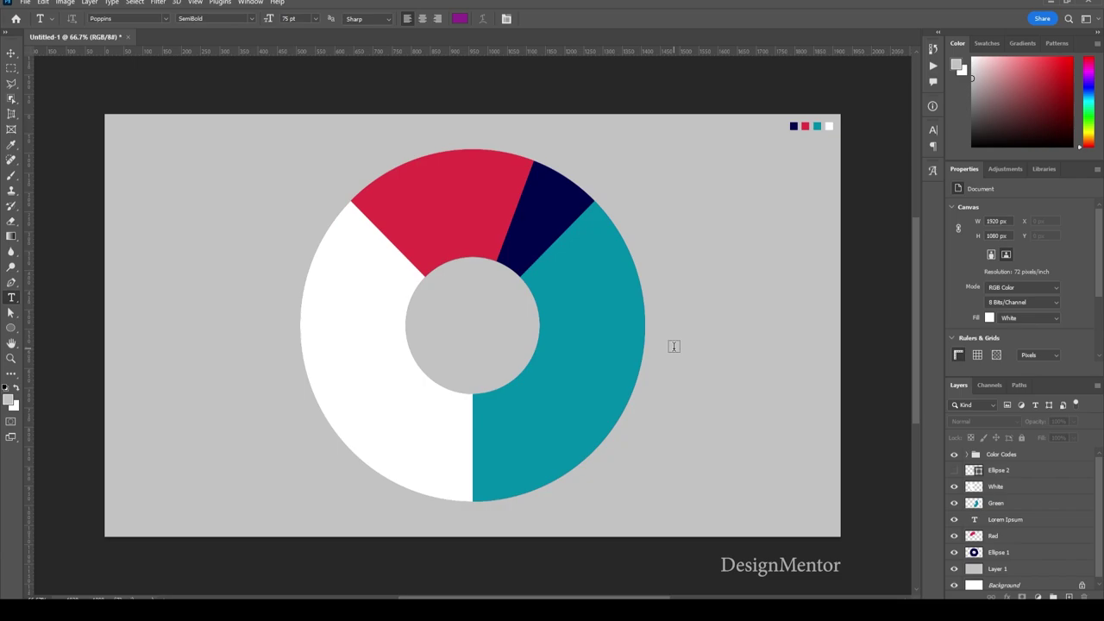
{"action": "left_click", "coordinate": [736, 344]}
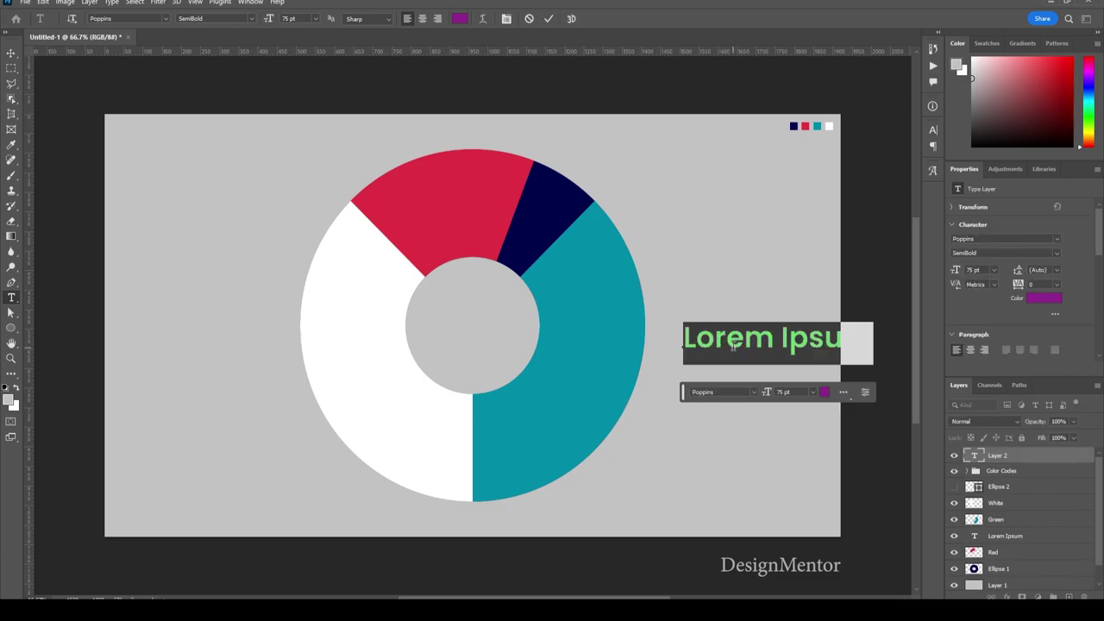
{"action": "type", "text": "Python"}
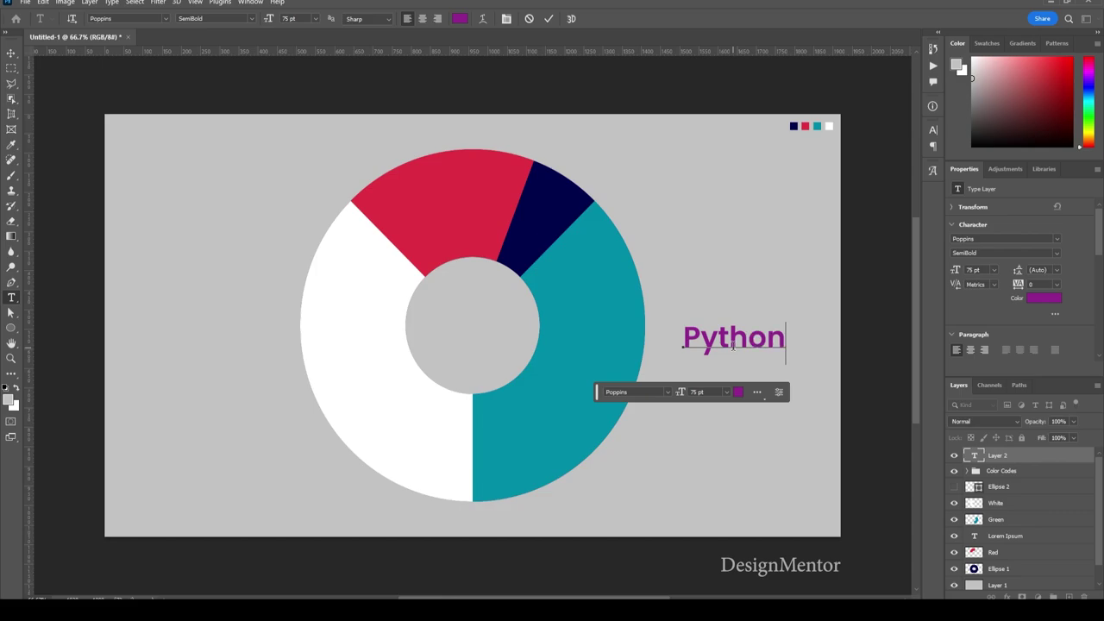
{"action": "double_click", "coordinate": [733, 345]}
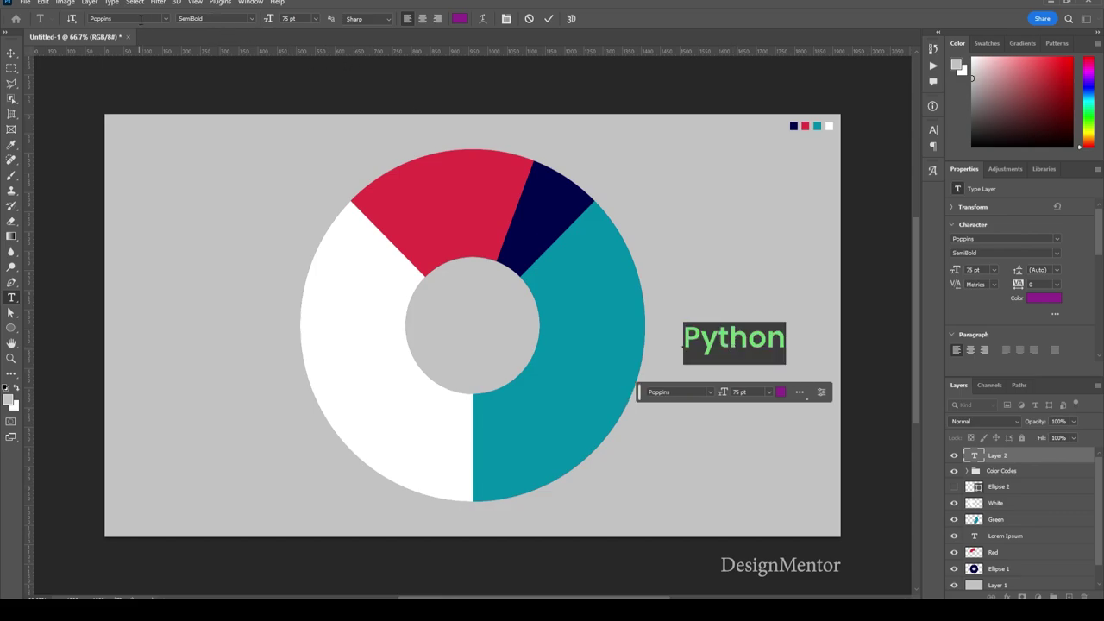
- Search the font list for 'neu' and switch Python to Neutraface Text Bold, committing the edit
{"action": "left_click", "coordinate": [143, 19]}
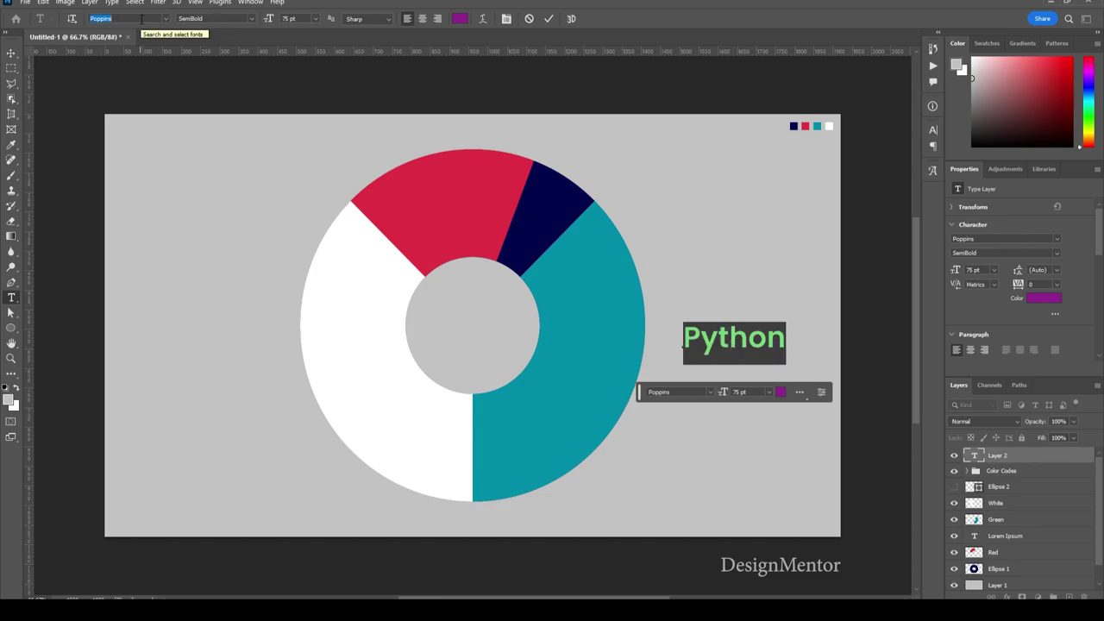
{"action": "left_click", "coordinate": [142, 19]}
{"action": "type", "text": "neue"}
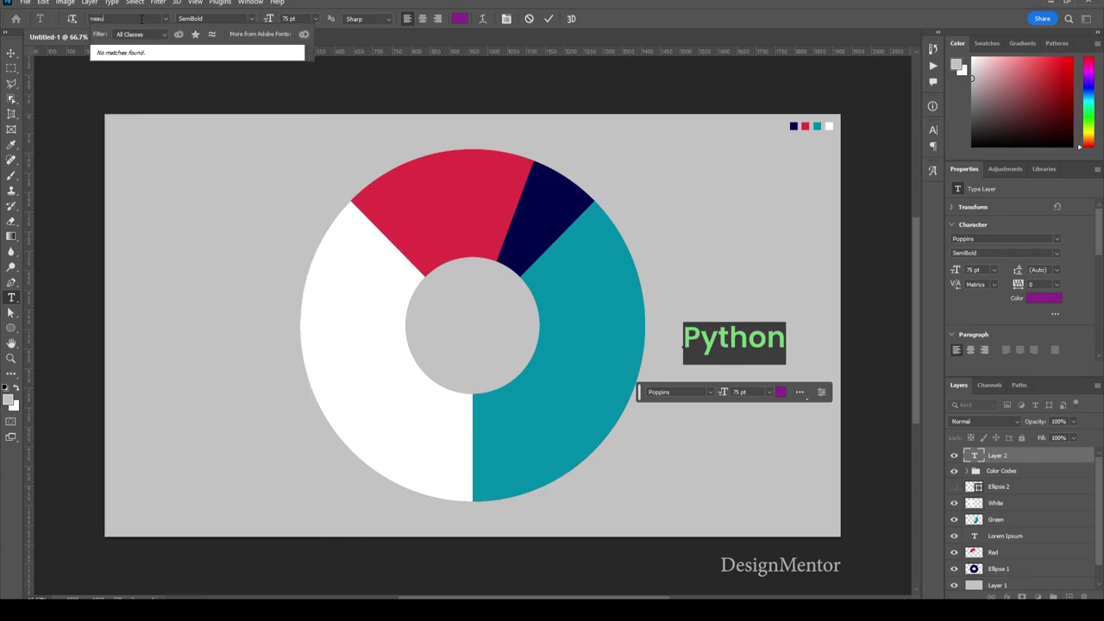
{"action": "key", "text": "BackSpace"}
{"action": "key", "text": "BackSpace"}
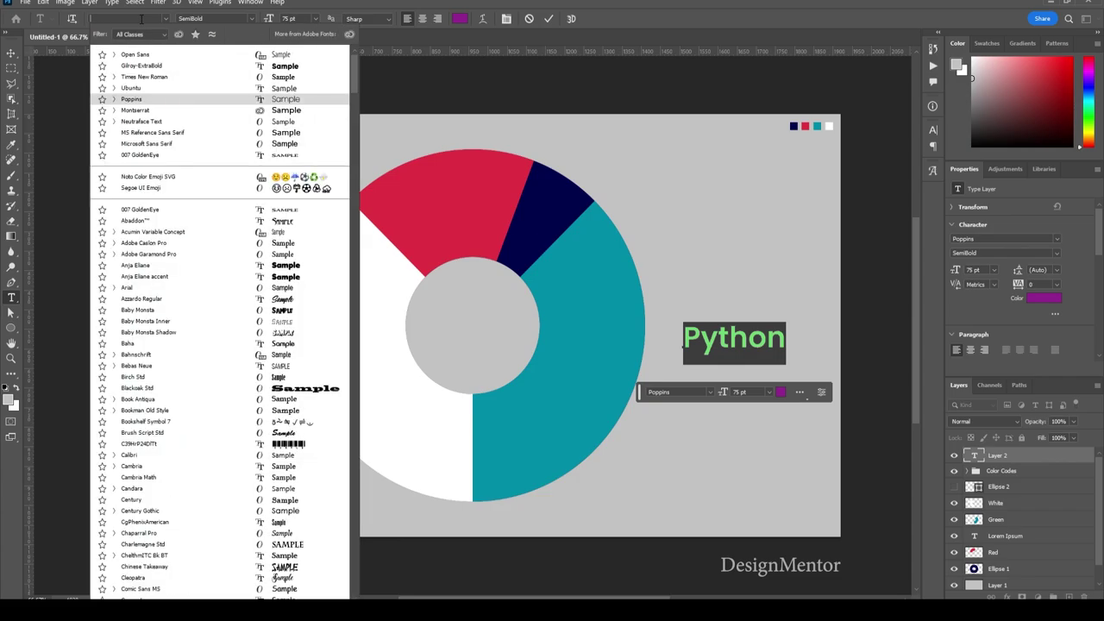
{"action": "type", "text": "nu"}
{"action": "key", "text": "BackSpace"}
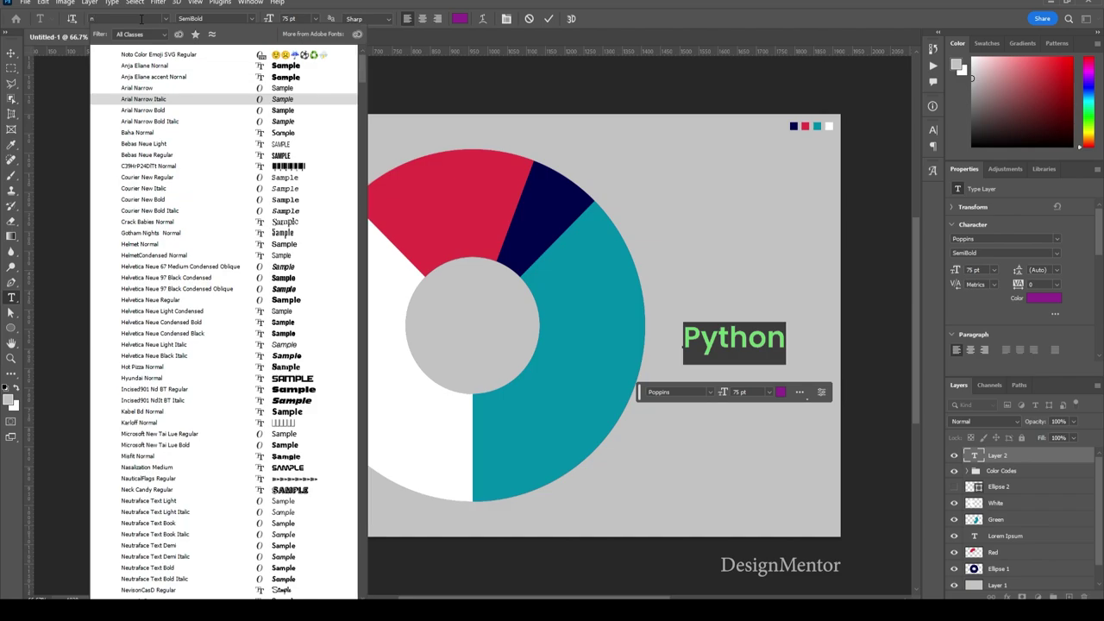
{"action": "type", "text": "eutraface Text"}
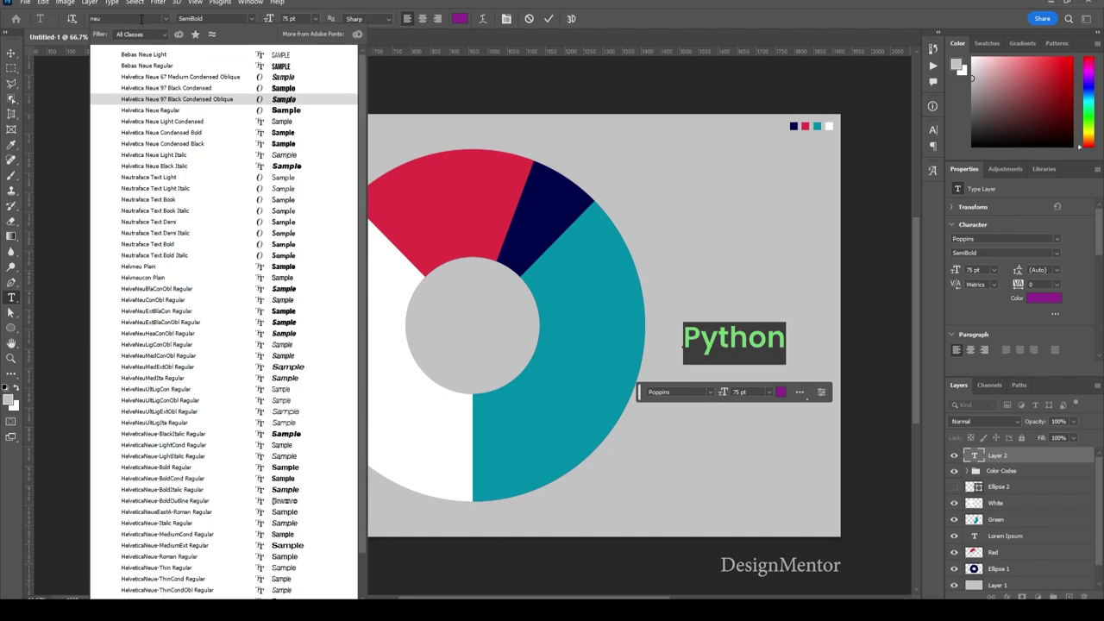
{"action": "left_click", "coordinate": [149, 247]}
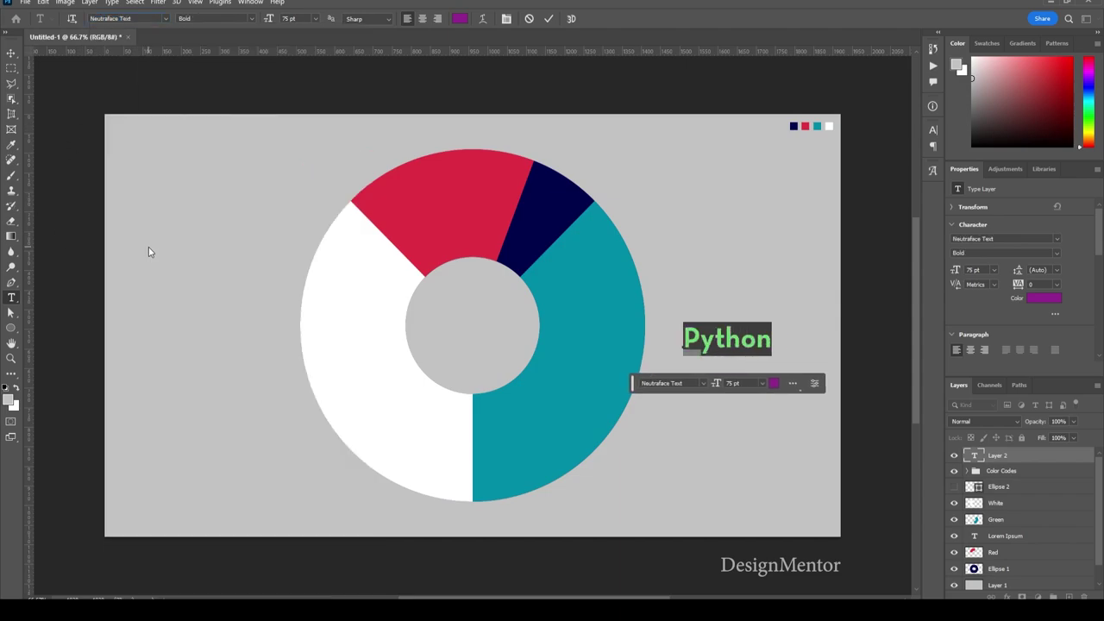
{"action": "left_click", "coordinate": [549, 18]}
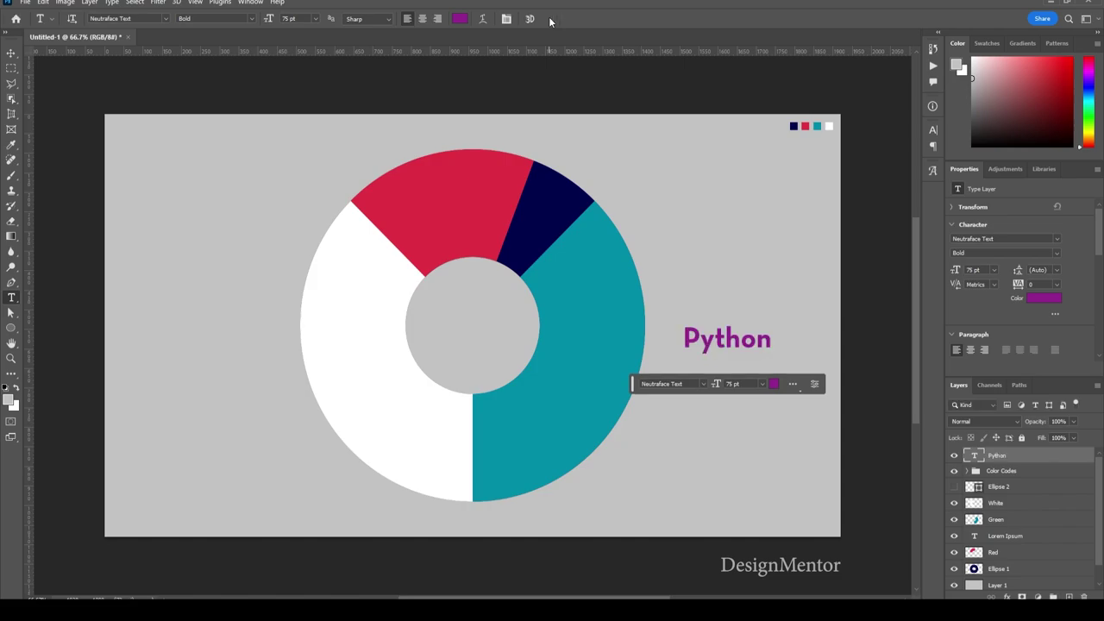
- Give Python a red #e13143 colour overlay sampled from the donut, then drag it above the upper left
{"action": "right_click", "coordinate": [1025, 453]}
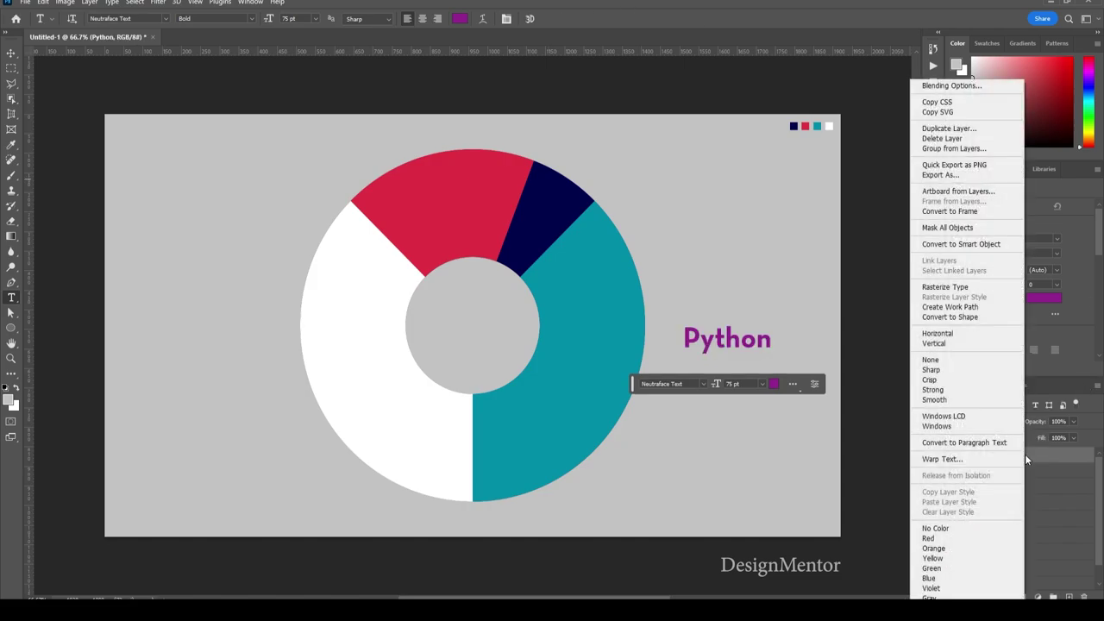
{"action": "left_click", "coordinate": [952, 86]}
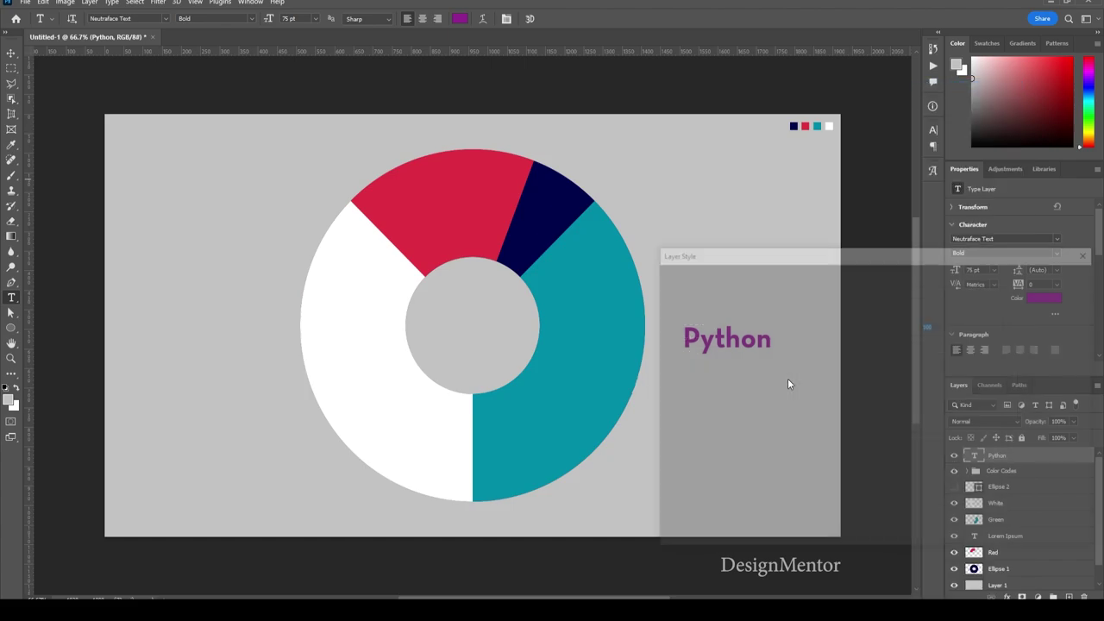
{"action": "left_click", "coordinate": [710, 432]}
{"action": "left_click_drag", "start_coordinate": [772, 256], "coordinate": [929, 279]}
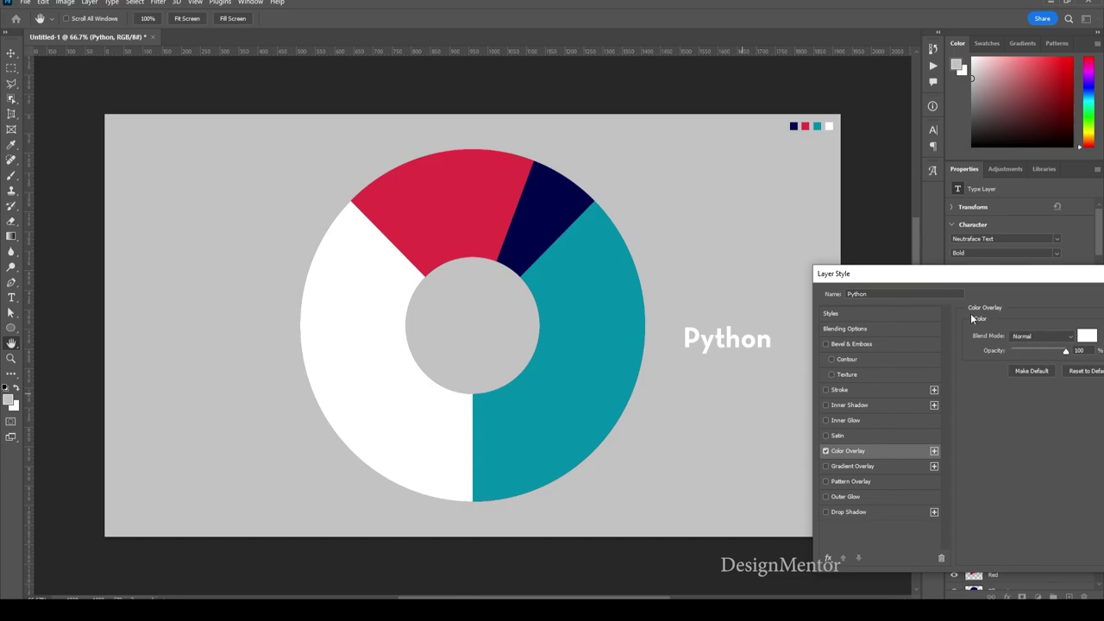
{"action": "left_click", "coordinate": [1085, 336]}
{"action": "left_click", "coordinate": [431, 184]}
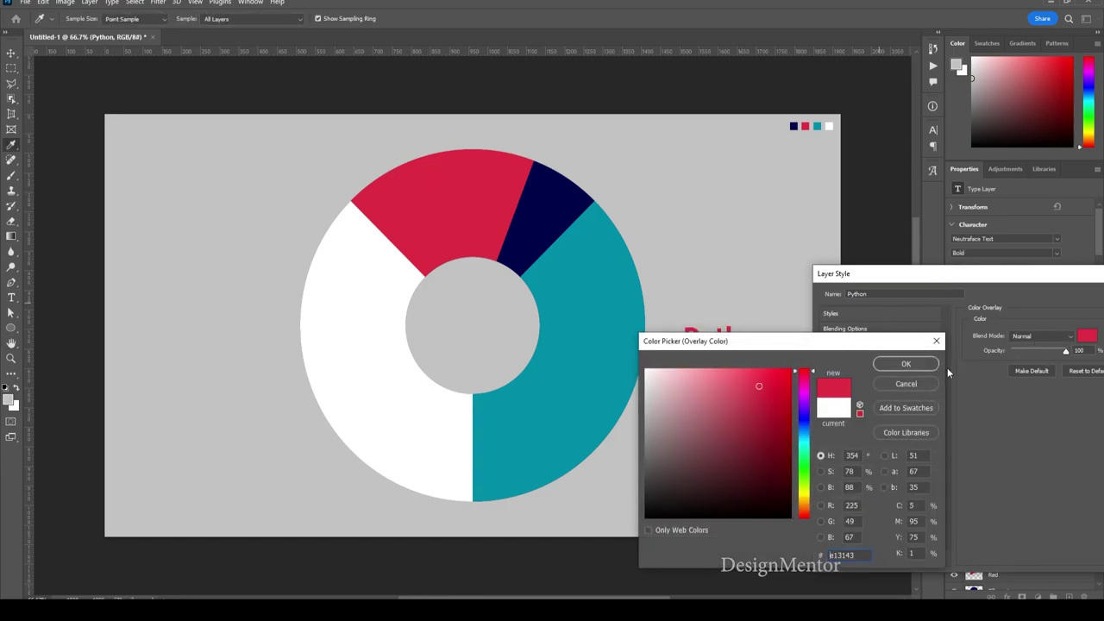
{"action": "left_click", "coordinate": [910, 364]}
{"action": "left_click_drag", "start_coordinate": [948, 274], "coordinate": [814, 290]}
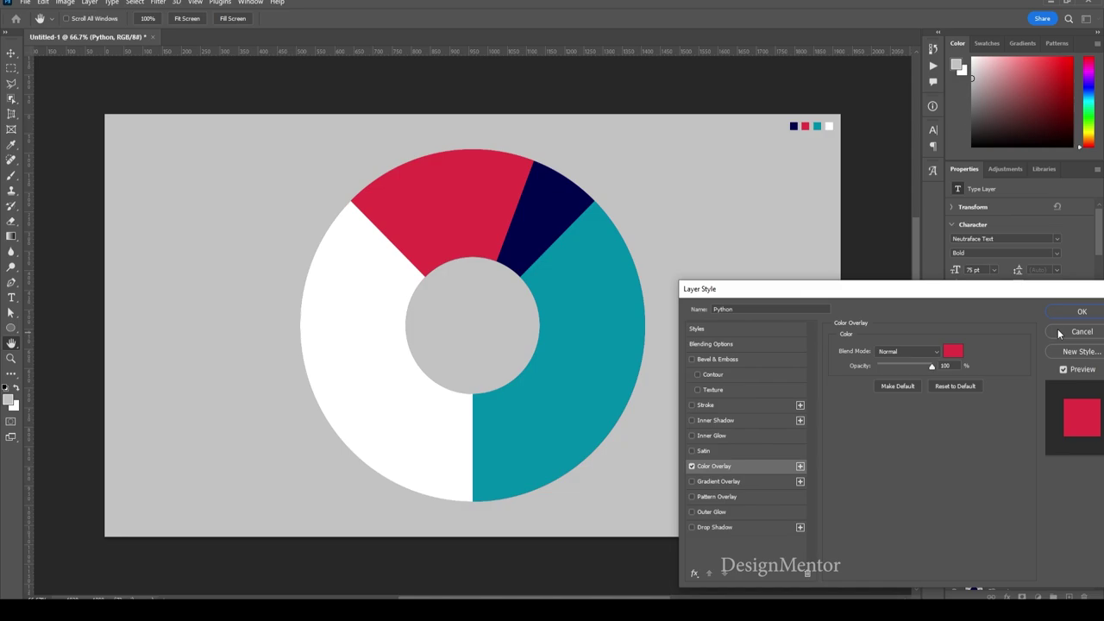
{"action": "left_click", "coordinate": [1069, 313]}
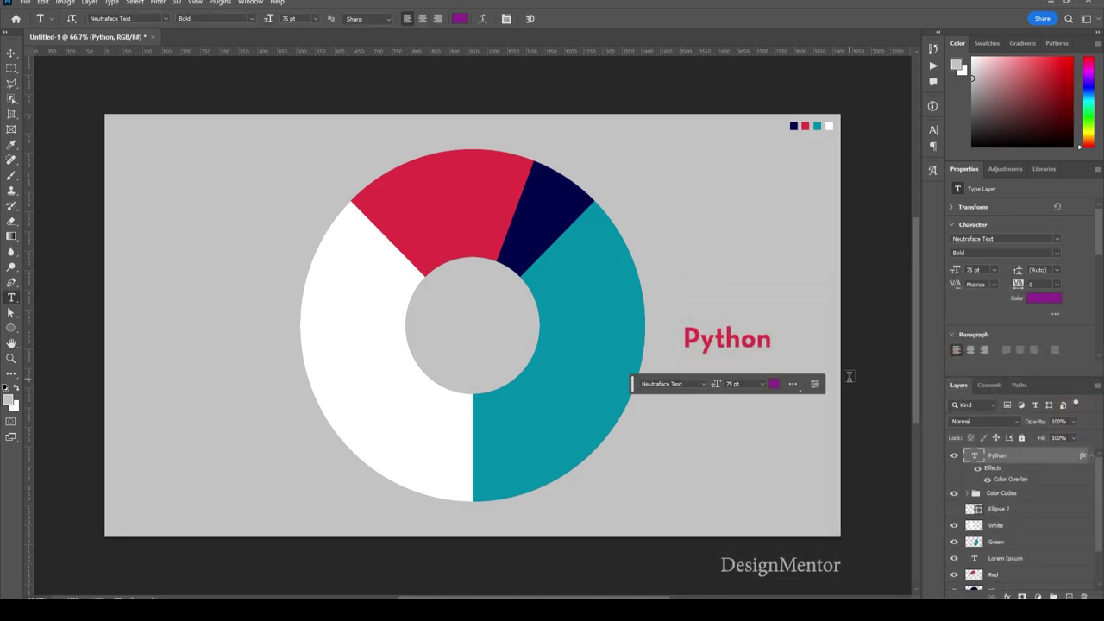
{"action": "left_click", "coordinate": [1091, 455]}
{"action": "key", "text": "v"}
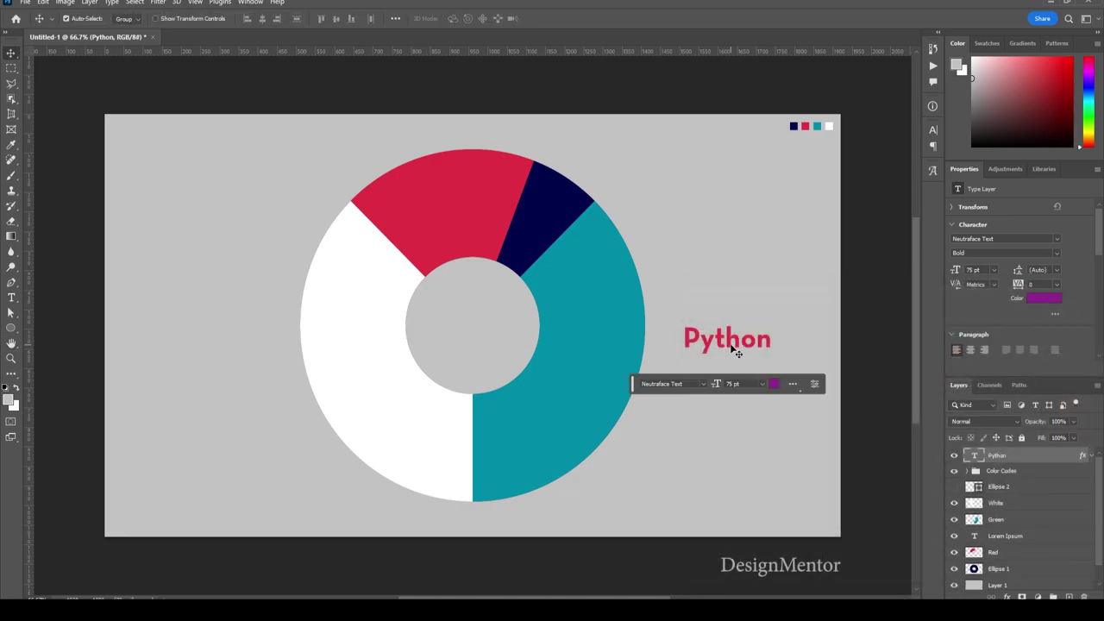
{"action": "mouse_move", "coordinate": [731, 341]}
{"action": "left_mouse_down"}
{"action": "mouse_move", "coordinate": [334, 148]}
{"action": "mouse_move", "coordinate": [283, 150]}
{"action": "mouse_move", "coordinate": [292, 145]}
{"action": "left_mouse_up"}
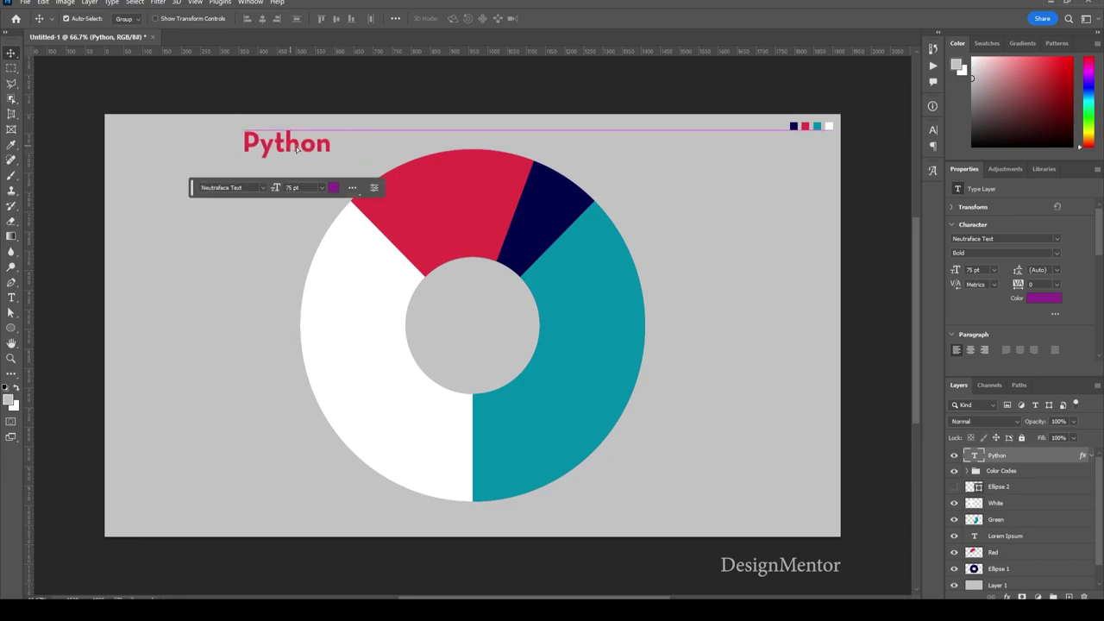
- Duplicate the Python layer as 'C and C + +' and retype its text
{"action": "left_click", "coordinate": [1007, 458], "text": "ctrl"}
{"action": "right_click", "coordinate": [1006, 458]}
{"action": "left_click", "coordinate": [944, 131]}
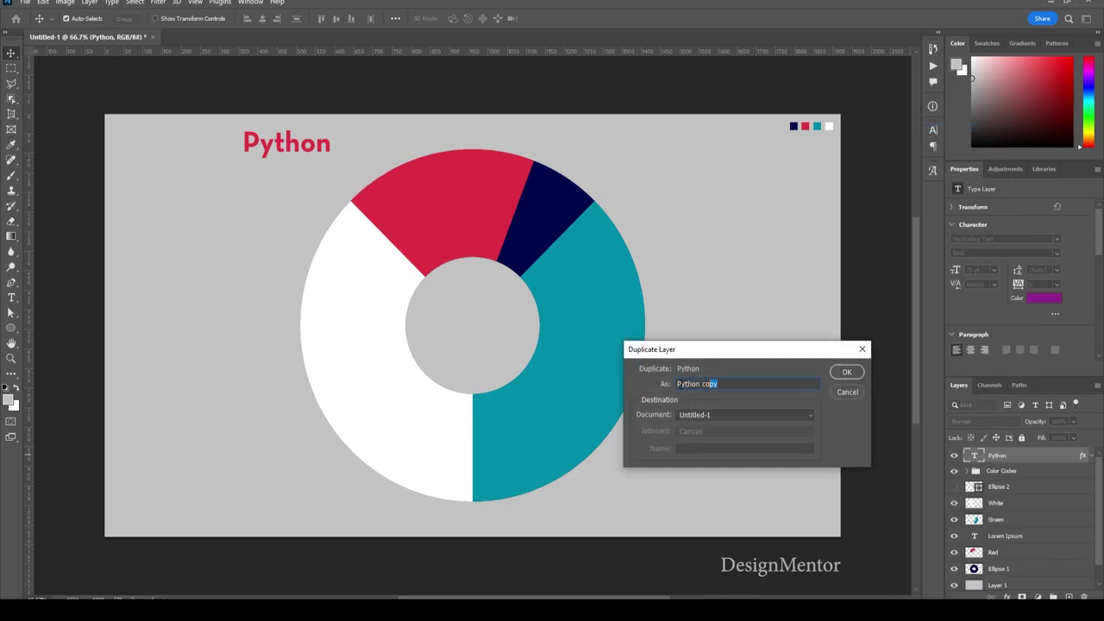
{"action": "type", "text": "C"}
{"action": "left_click", "coordinate": [838, 378]}
{"action": "double_click", "coordinate": [974, 455]}
{"action": "type", "text": "C + +"}
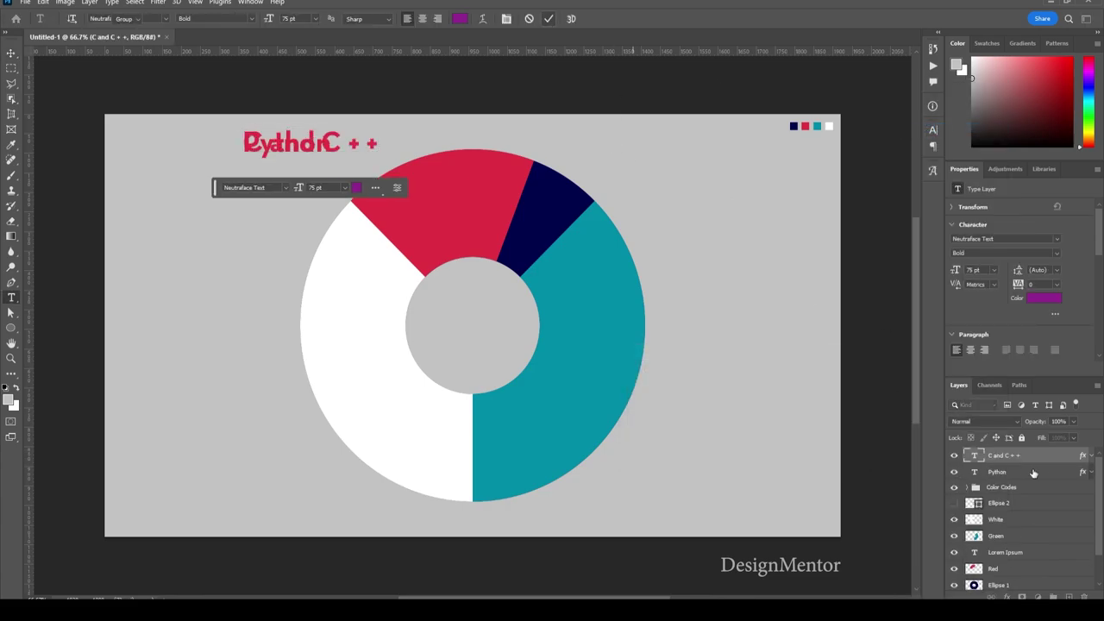
- Give the C and C + + label a navy colour overlay and move it to the top right
{"action": "right_click", "coordinate": [1022, 455]}
{"action": "left_click", "coordinate": [931, 81]}
{"action": "left_click", "coordinate": [689, 467]}
{"action": "left_click", "coordinate": [929, 351]}
{"action": "left_click", "coordinate": [560, 202]}
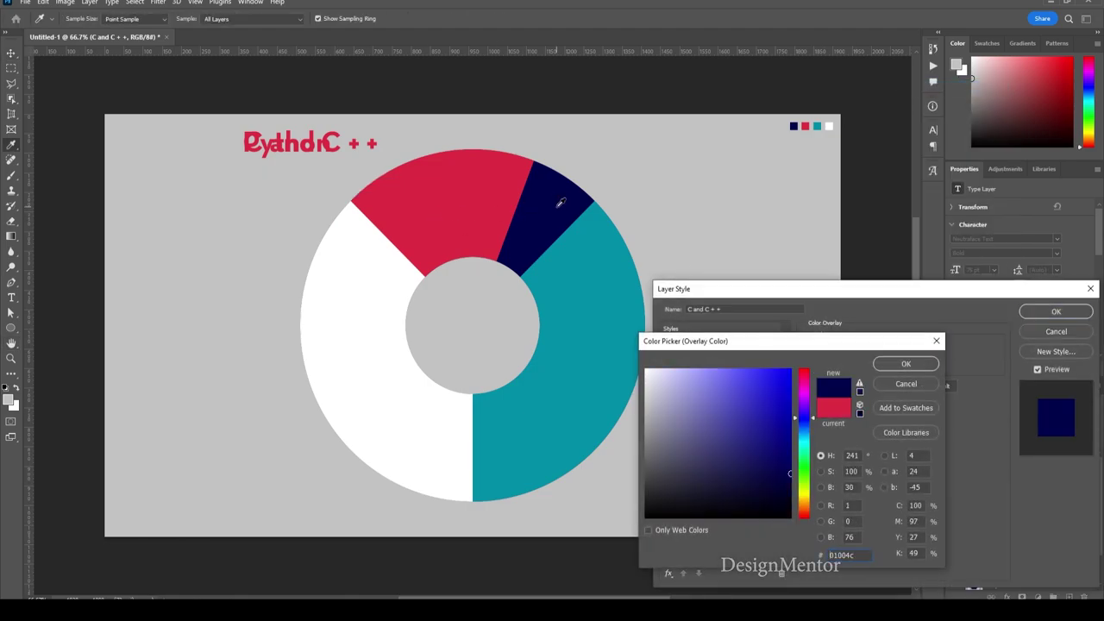
{"action": "left_click", "coordinate": [905, 363]}
{"action": "left_click", "coordinate": [1055, 312]}
{"action": "key", "text": "v"}
{"action": "left_click_drag", "start_coordinate": [293, 143], "coordinate": [663, 143]}
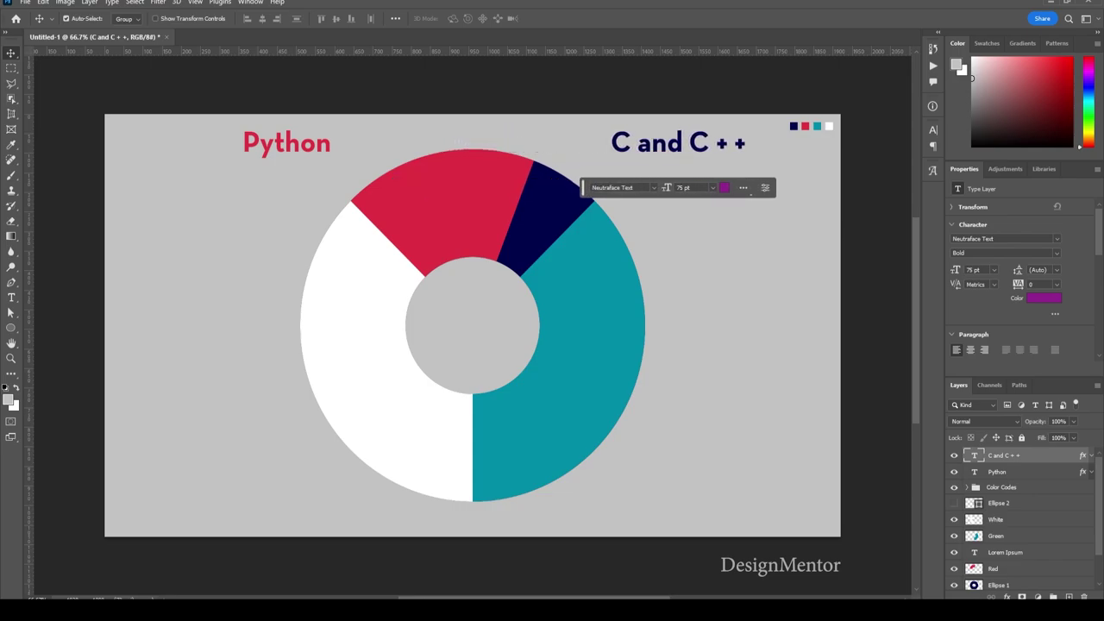
- Duplicate C and C + + as a JavaScript layer and bring up its colour overlay settings
{"action": "left_click", "coordinate": [1013, 471]}
{"action": "left_click", "coordinate": [1013, 455]}
{"action": "right_click", "coordinate": [1013, 456]}
{"action": "left_click", "coordinate": [944, 128]}
{"action": "type", "text": "JavaScrip"}
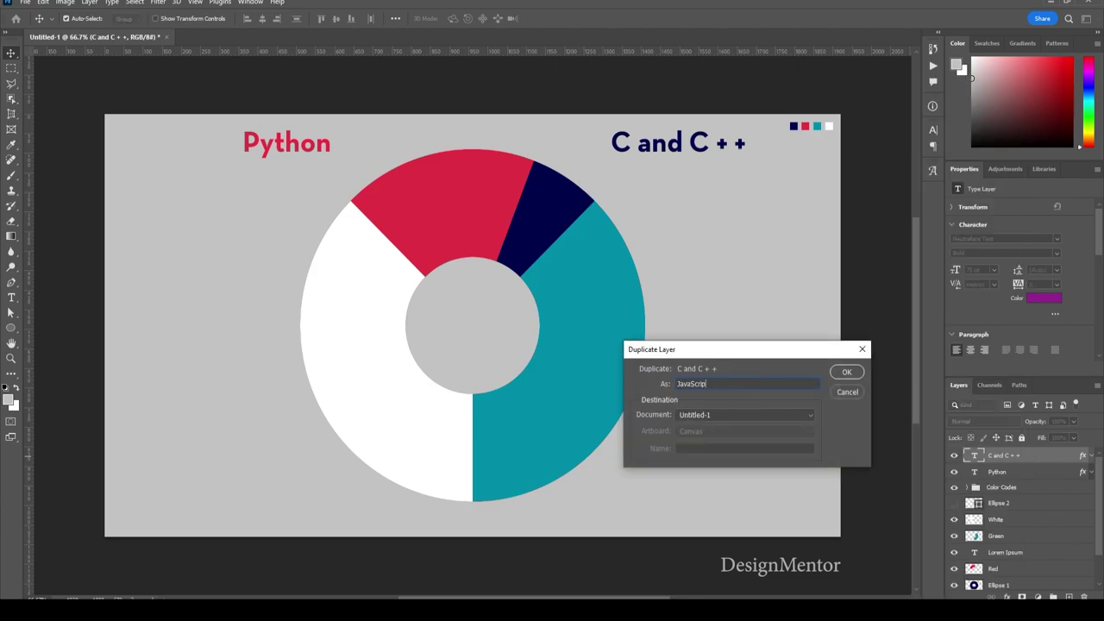
{"action": "type", "text": "t"}
{"action": "key", "text": "Return"}
{"action": "double_click", "coordinate": [975, 455]}
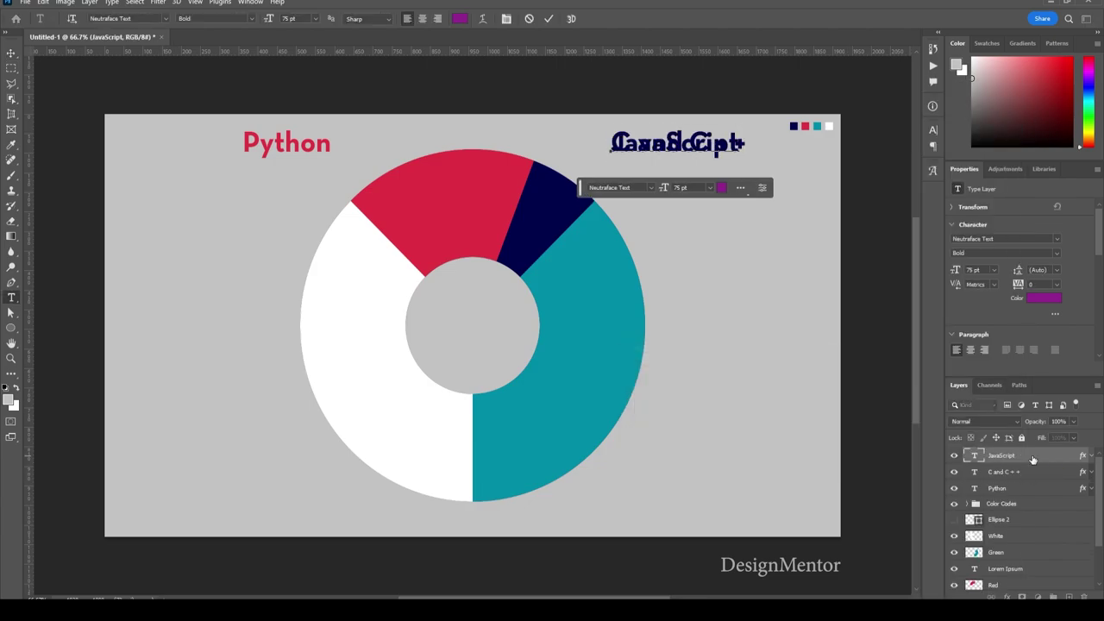
{"action": "right_click", "coordinate": [1033, 459]}
{"action": "left_click", "coordinate": [957, 83]}
{"action": "left_click", "coordinate": [715, 458]}
- Apply a teal overlay to JavaScript and move it below the donut's right side
{"action": "left_click", "coordinate": [928, 350]}
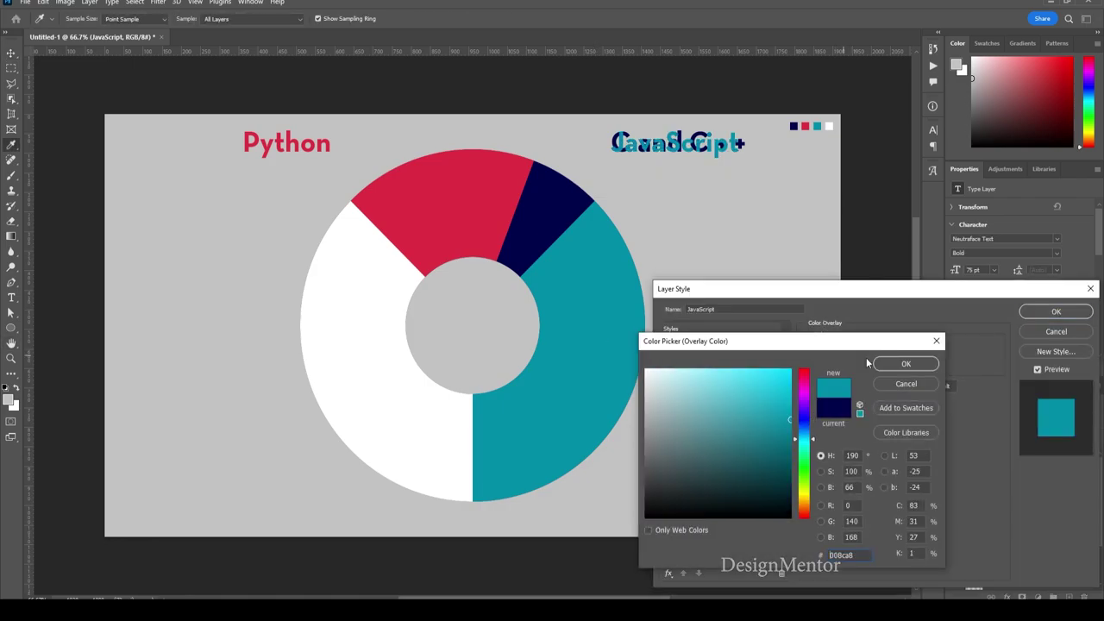
{"action": "left_click", "coordinate": [1055, 312]}
{"action": "key", "text": "v"}
{"action": "left_click_drag", "start_coordinate": [681, 144], "coordinate": [707, 416]}
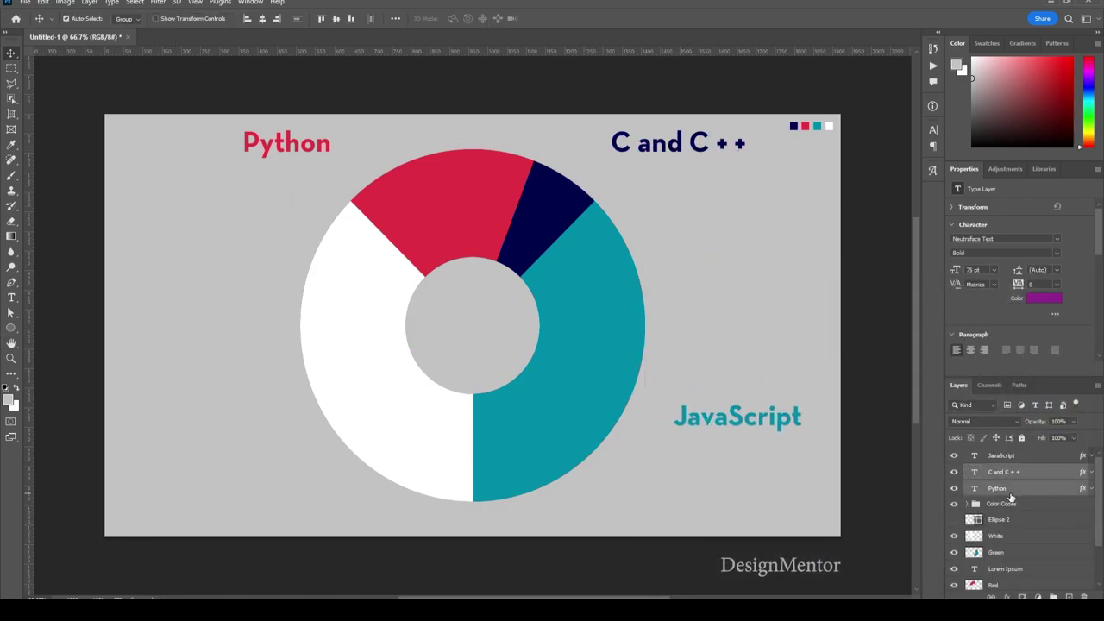
{"action": "key", "text": "shift+Down"}
{"action": "key", "text": "shift+Down"}
- Duplicate the JavaScript layer as a new Java text layer
{"action": "left_click", "coordinate": [1005, 457], "text": "shift"}
{"action": "right_click", "coordinate": [1008, 462]}
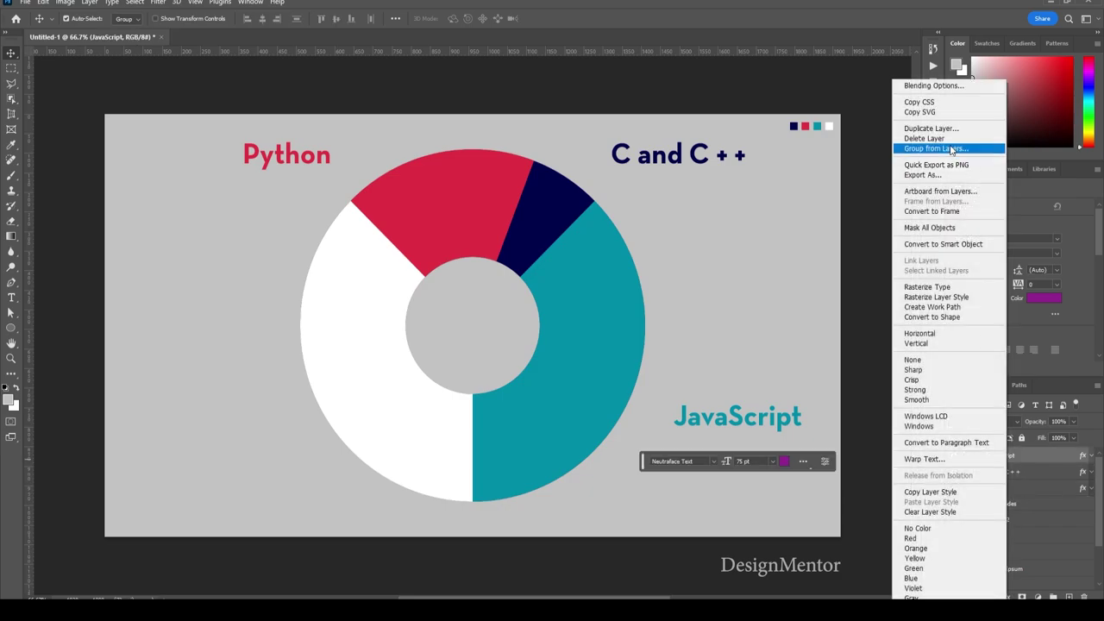
{"action": "left_click", "coordinate": [930, 128]}
{"action": "type", "text": "Java"}
{"action": "left_click", "coordinate": [850, 372]}
{"action": "double_click", "coordinate": [977, 457]}
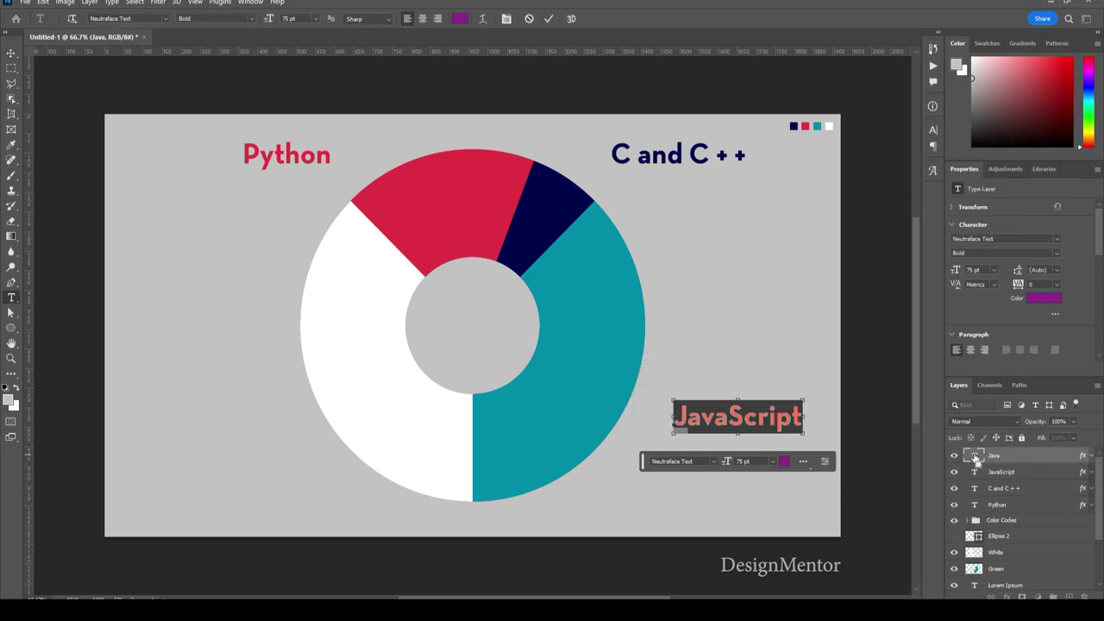
{"action": "key", "text": "Escape"}
- Style the Java label white and shift it left onto the grey beside the white segment
{"action": "key", "text": "v"}
{"action": "right_click", "coordinate": [1017, 457]}
{"action": "left_click", "coordinate": [927, 86]}
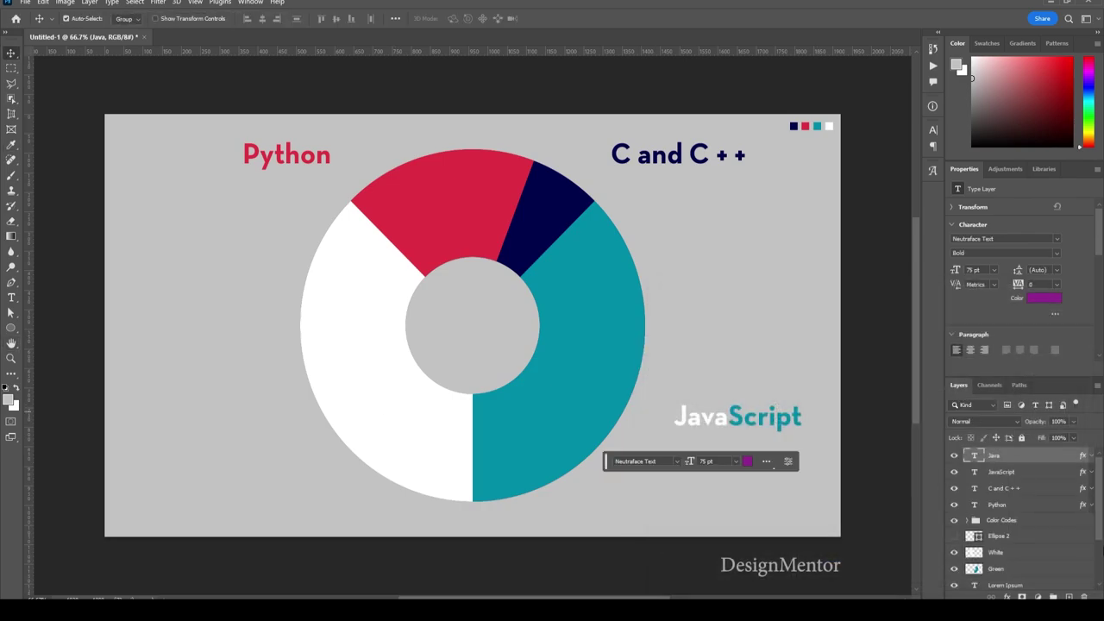
{"action": "key", "text": "shift+Left"}
{"action": "key", "text": "shift+Left"}
{"action": "key", "text": "shift+Left"}
{"action": "key", "text": "shift+Left"}
{"action": "key", "text": "shift+Left"}
{"action": "key", "text": "shift+Left"}
{"action": "key", "text": "shift+Left"}
{"action": "key", "text": "shift+Left"}
{"action": "key", "text": "shift+Left"}
{"action": "key", "text": "shift+Left"}
{"action": "key", "text": "shift+Left"}
{"action": "key", "text": "shift+Left"}
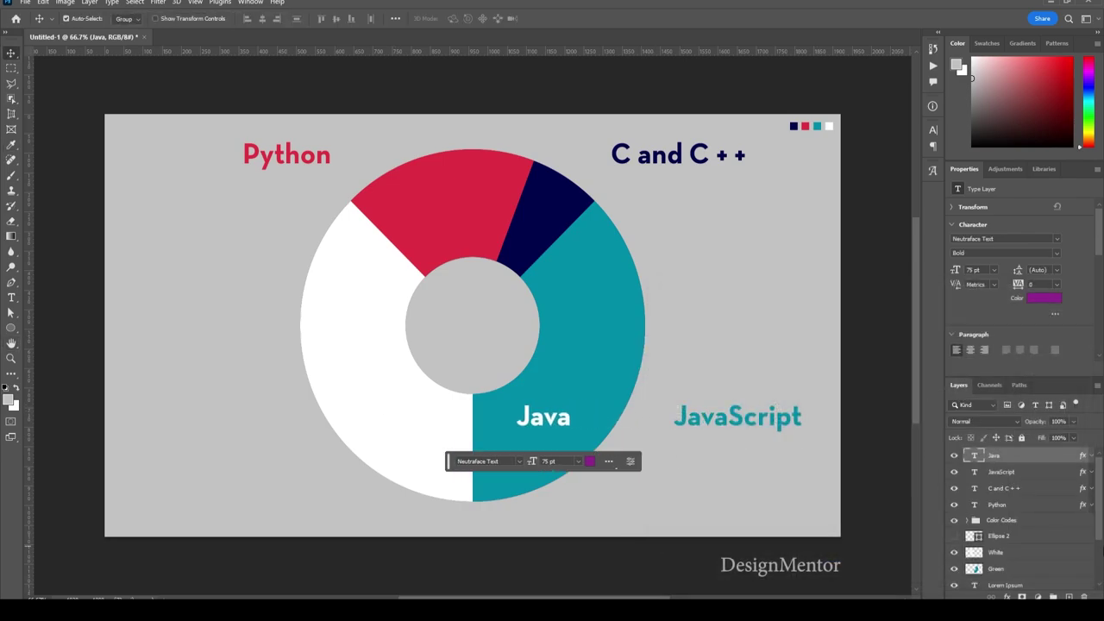
{"action": "key", "text": "shift+Left"}
{"action": "key", "text": "shift+Left"}
{"action": "key", "text": "shift+Left"}
{"action": "key", "text": "shift+Left"}
{"action": "key", "text": "shift+Left"}
{"action": "key", "text": "shift+Left"}
{"action": "key", "text": "shift+Left"}
{"action": "key", "text": "shift+Left"}
{"action": "key", "text": "shift+Left"}
{"action": "key", "text": "shift+Left"}
{"action": "key", "text": "shift+Left"}
{"action": "key", "text": "shift+Left"}
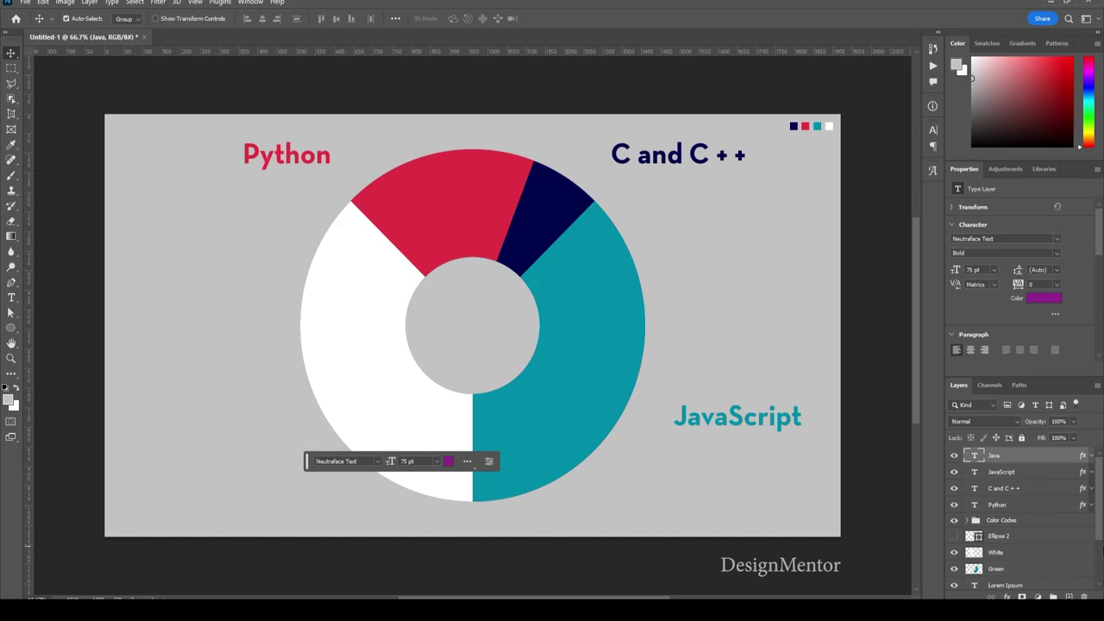
{"action": "key", "text": "shift+Left"}
{"action": "key", "text": "shift+Left"}
{"action": "key", "text": "shift+Left"}
{"action": "key", "text": "shift+Left"}
{"action": "key", "text": "shift+Left"}
{"action": "key", "text": "shift+Left"}
{"action": "key", "text": "shift+Left"}
{"action": "key", "text": "shift+Left"}
{"action": "key", "text": "shift+Left"}
{"action": "key", "text": "shift+Left"}
{"action": "key", "text": "shift+Left"}
{"action": "key", "text": "shift+Left"}
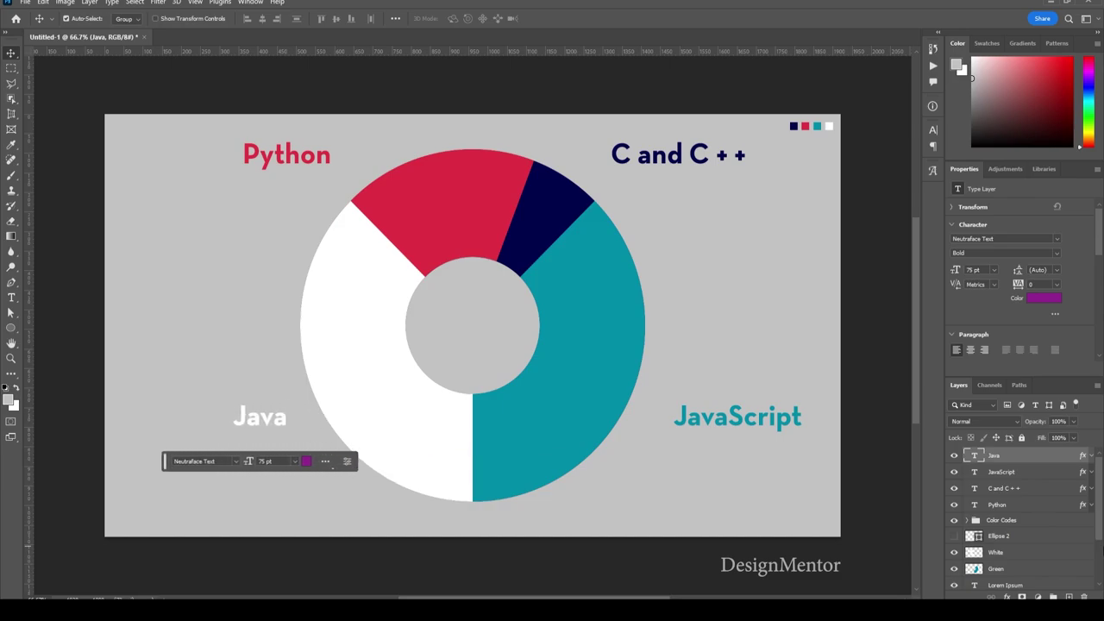
{"action": "key", "text": "shift+Left"}
{"action": "key", "text": "shift+Left"}
{"action": "key", "text": "shift+Left"}
{"action": "key", "text": "shift+Left"}
{"action": "key", "text": "shift+Left"}
{"action": "key", "text": "shift+Left"}
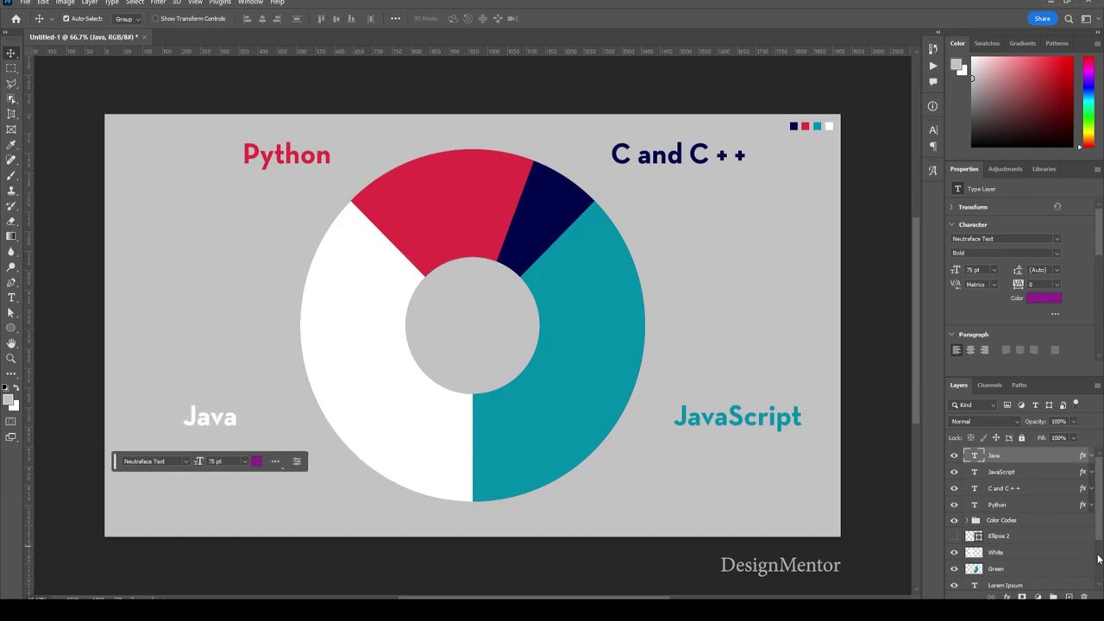
- Fill a thin white strip under Python on a new layer named Line
{"action": "key", "text": "m"}
{"action": "left_click_drag", "start_coordinate": [246, 177], "coordinate": [332, 180]}
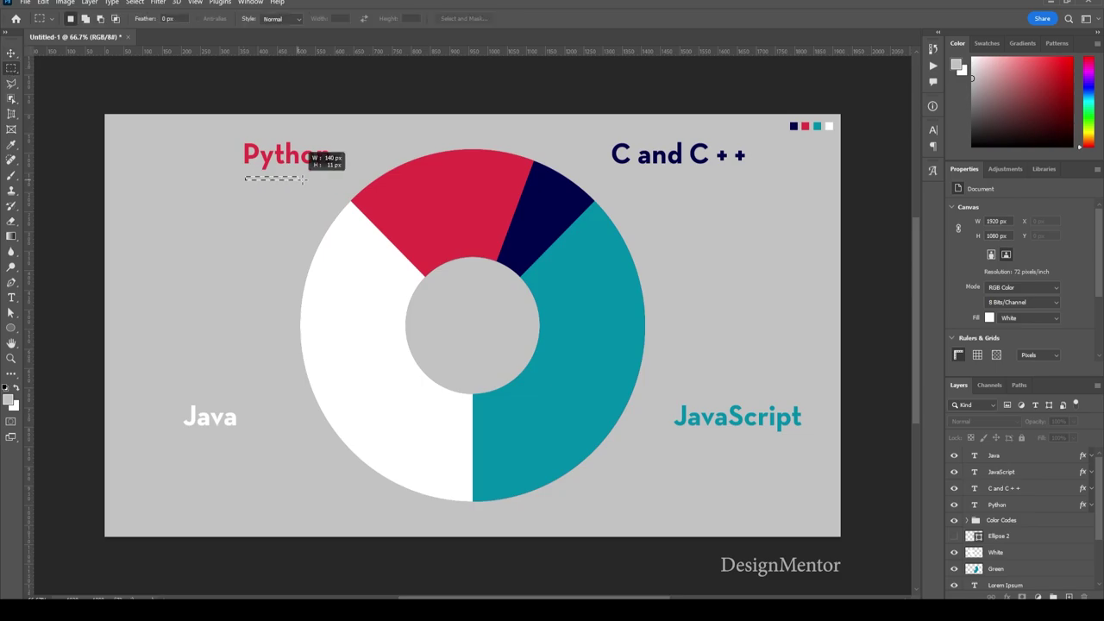
{"action": "left_click", "coordinate": [1069, 596]}
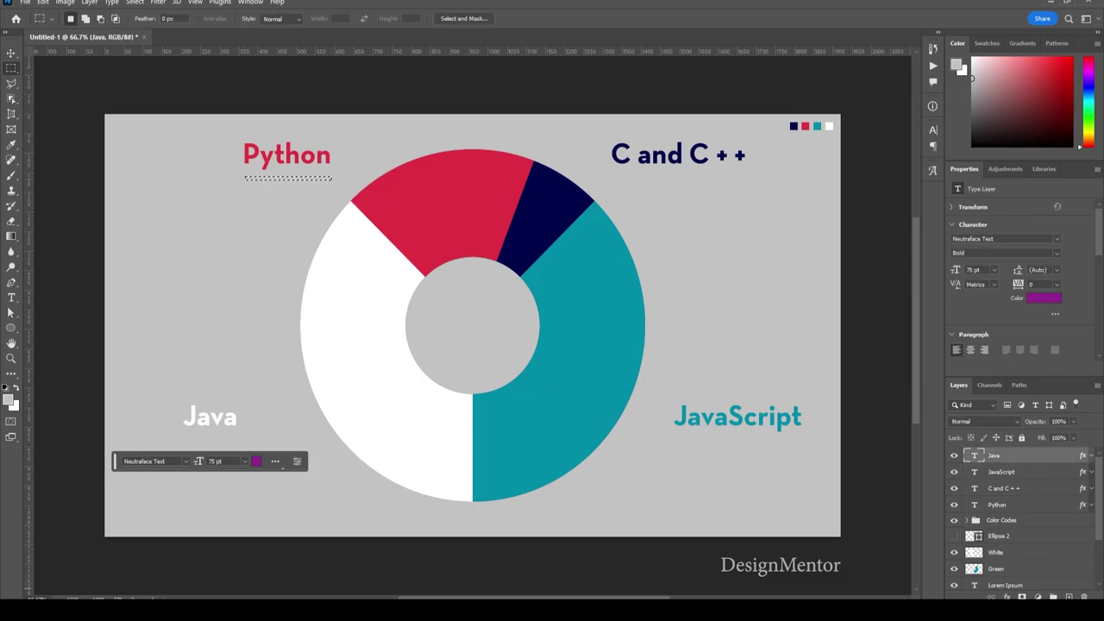
{"action": "left_click", "coordinate": [8, 397]}
{"action": "left_click", "coordinate": [905, 364]}
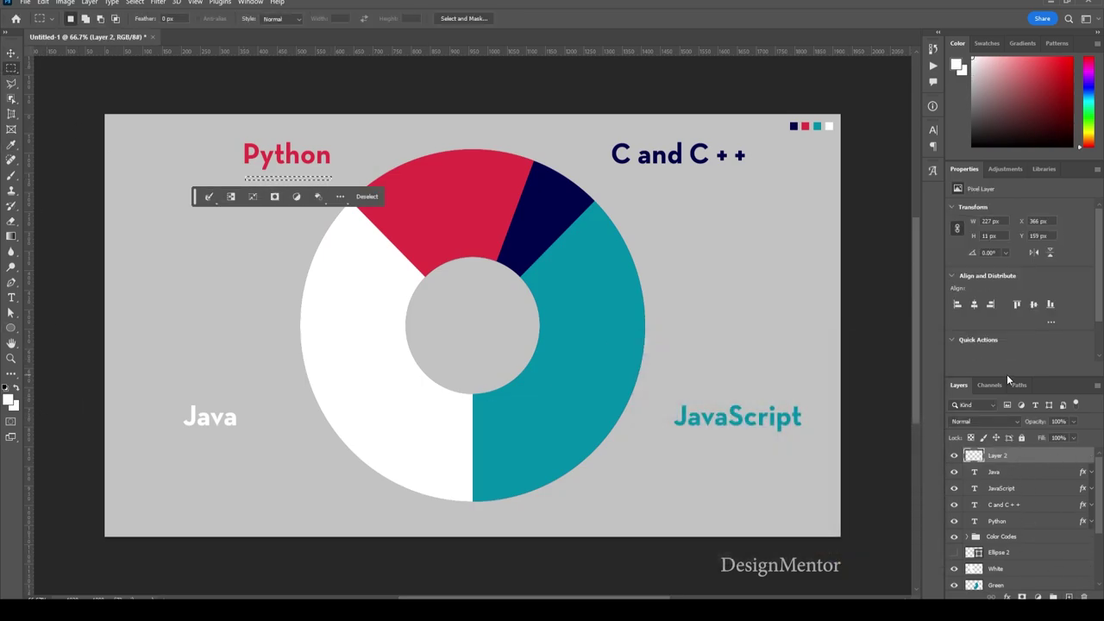
{"action": "key", "text": "alt+BackSpace"}
{"action": "key", "text": "ctrl+d"}
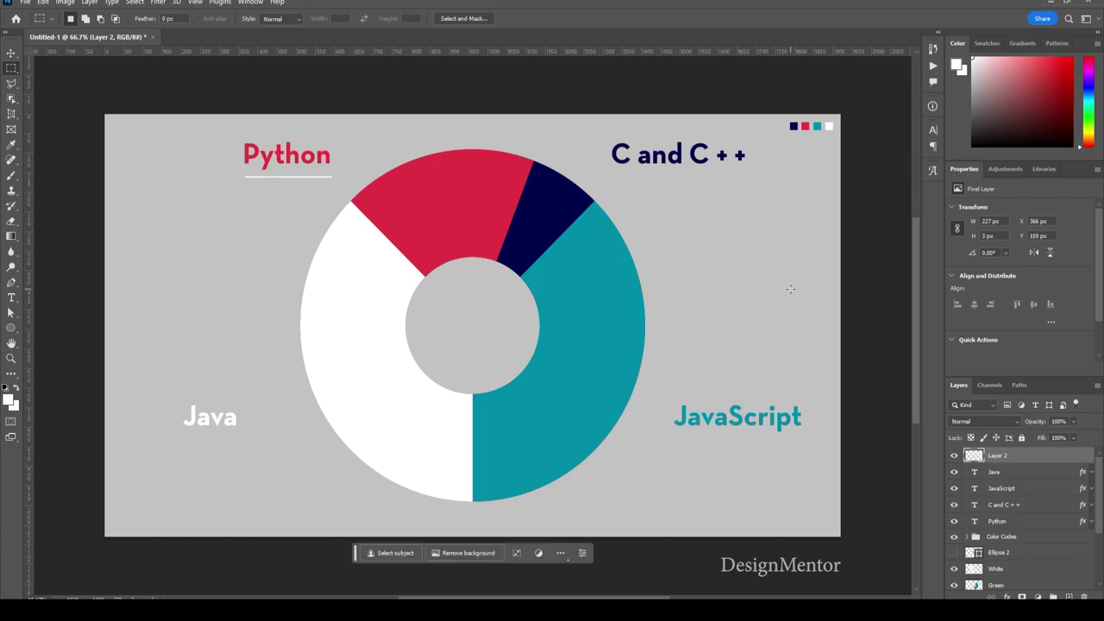
{"action": "double_click", "coordinate": [1001, 457]}
{"action": "type", "text": "Line"}
{"action": "key", "text": "Return"}
- Copy the underline, move it right and stretch it to span C and C++
{"action": "key", "text": "v"}
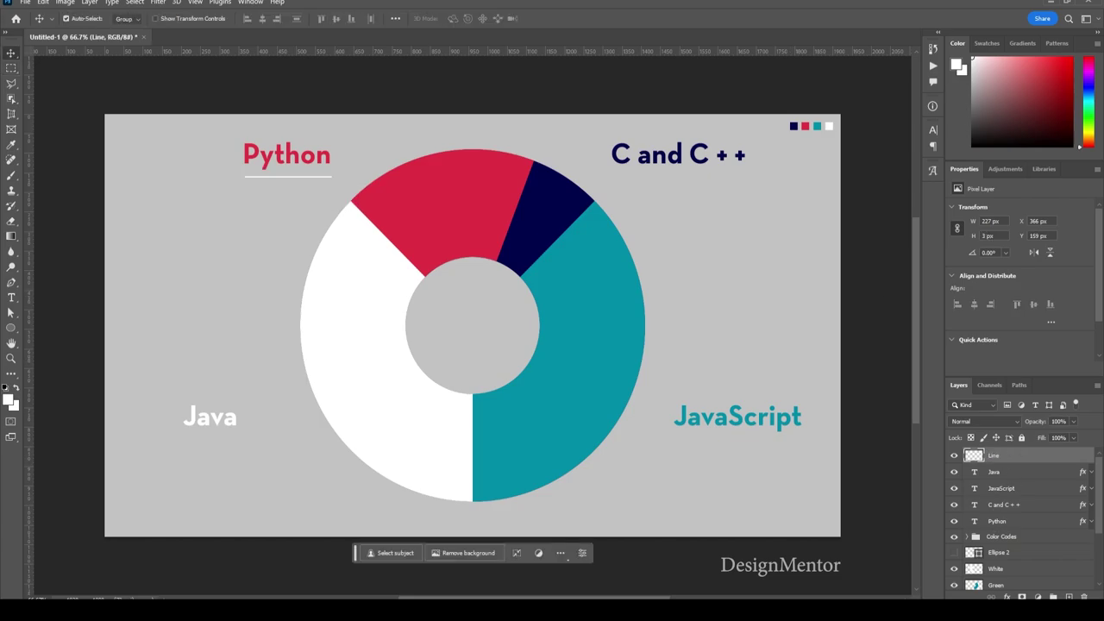
{"action": "key", "text": "ctrl+j"}
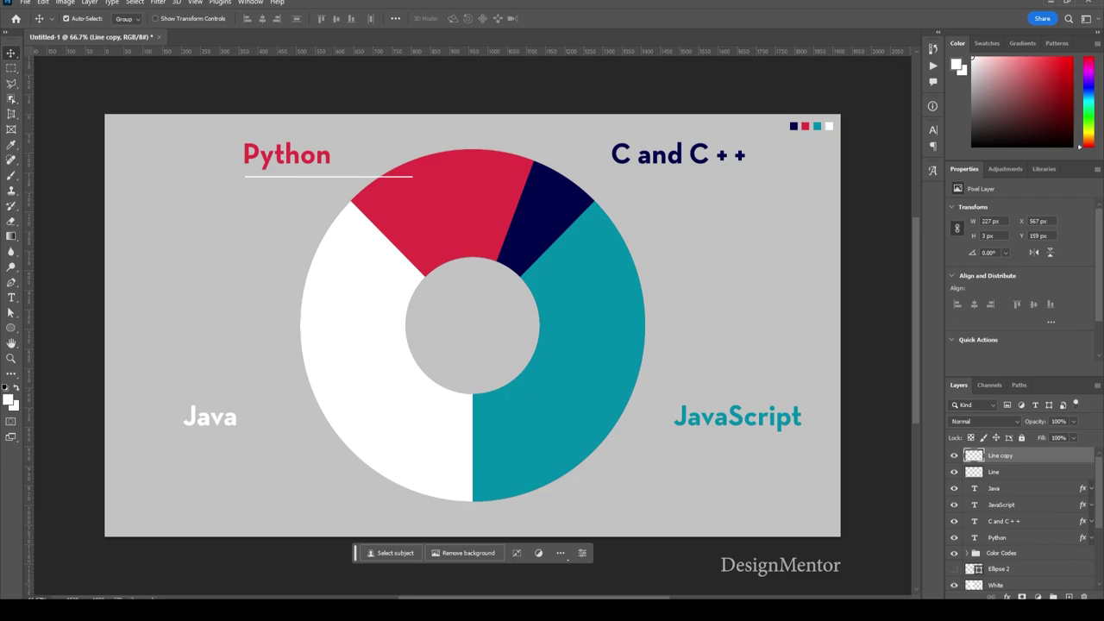
{"action": "key", "text": "shift+Right"}
{"action": "key", "text": "shift+Right"}
{"action": "key", "text": "shift+Right"}
{"action": "key", "text": "shift+Right"}
{"action": "key", "text": "shift+Right"}
{"action": "key", "text": "shift+Right"}
{"action": "key", "text": "ctrl+t"}
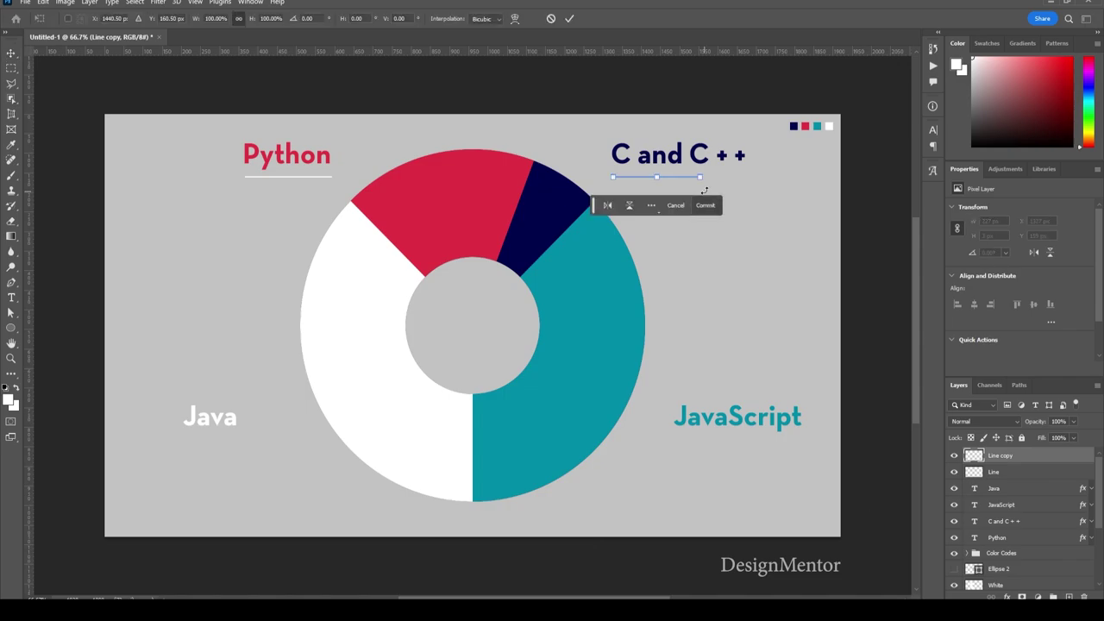
{"action": "left_click_drag", "start_coordinate": [699, 177], "coordinate": [744, 176]}
{"action": "left_click", "coordinate": [564, 22]}
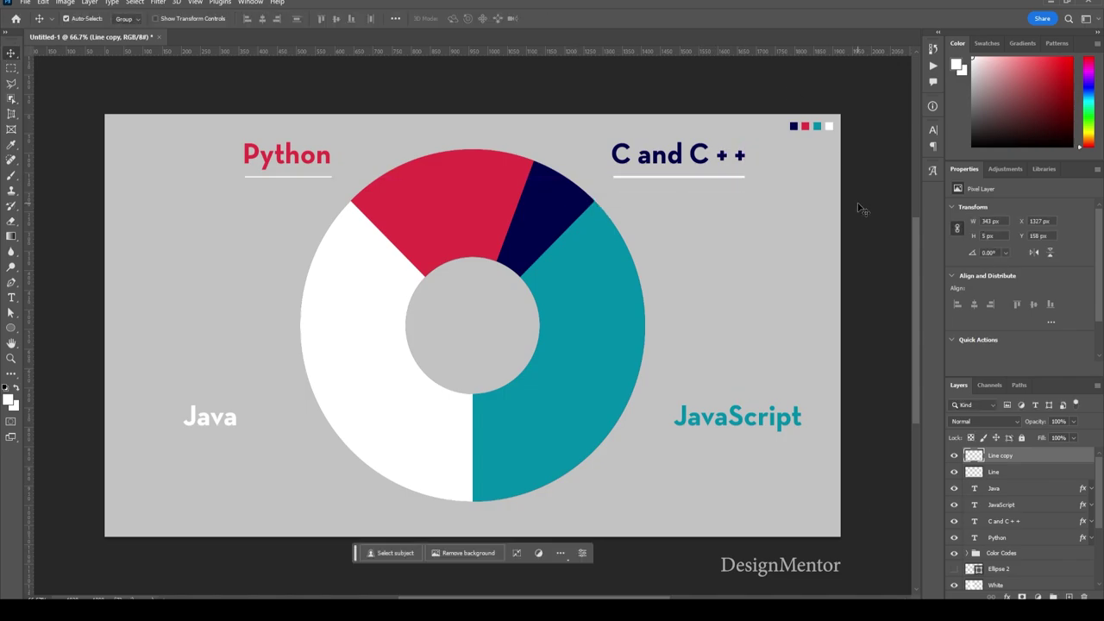
{"action": "left_click", "coordinate": [974, 455], "text": "ctrl"}
{"action": "key", "text": "m"}
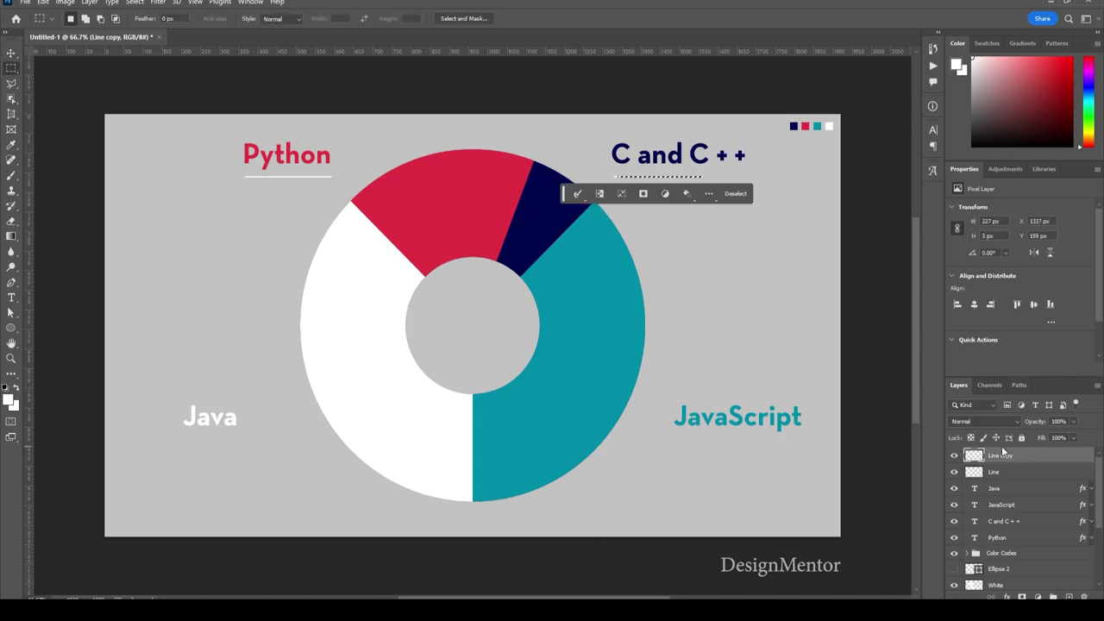
{"action": "key", "text": "shift+Right"}
{"action": "key", "text": "shift+Right"}
{"action": "key", "text": "shift+Right"}
{"action": "key", "text": "ctrl+d"}
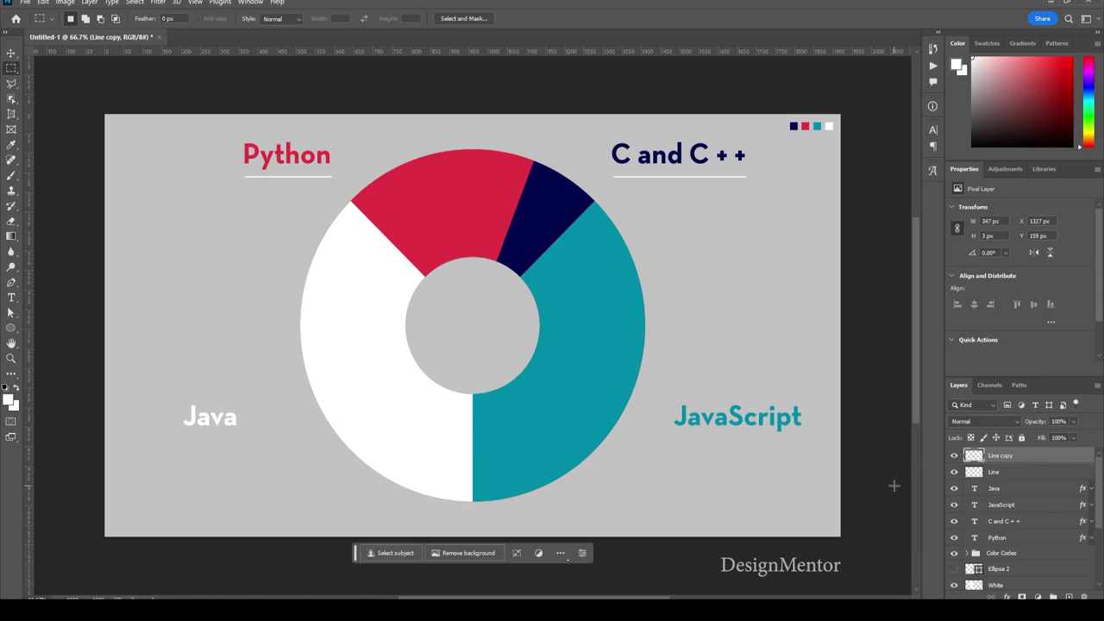
{"action": "key", "text": "v"}
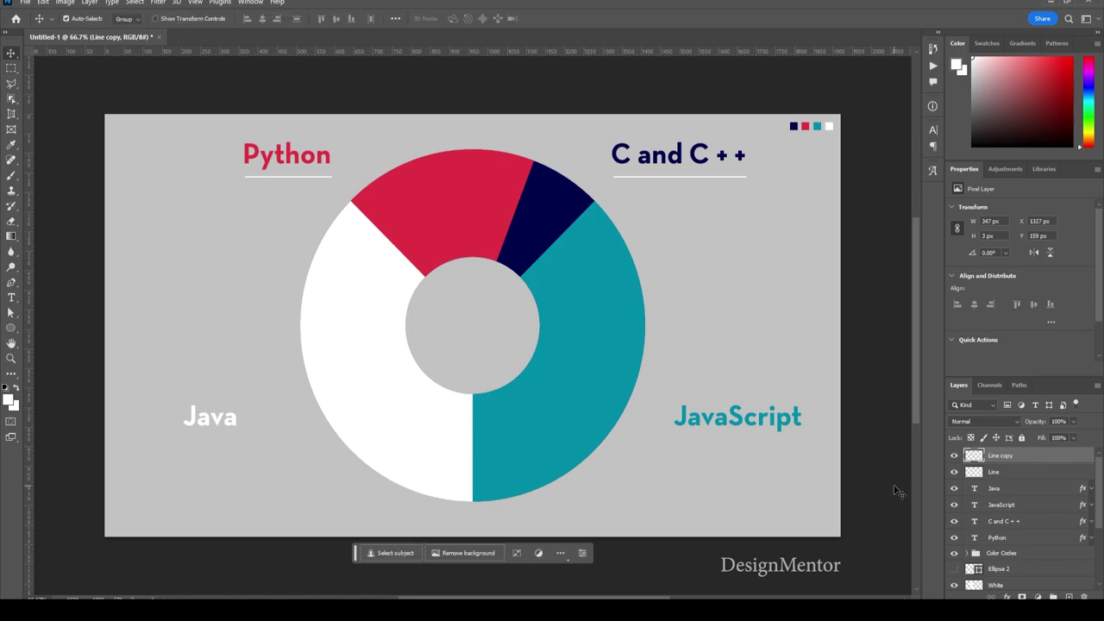
- Copy the Python underline beneath Java and trim it to Java's width
{"action": "left_click", "coordinate": [998, 473]}
{"action": "key", "text": "ctrl+j"}
{"action": "key", "text": "shift+Down"}
{"action": "key", "text": "shift+Down"}
{"action": "key", "text": "shift+Down"}
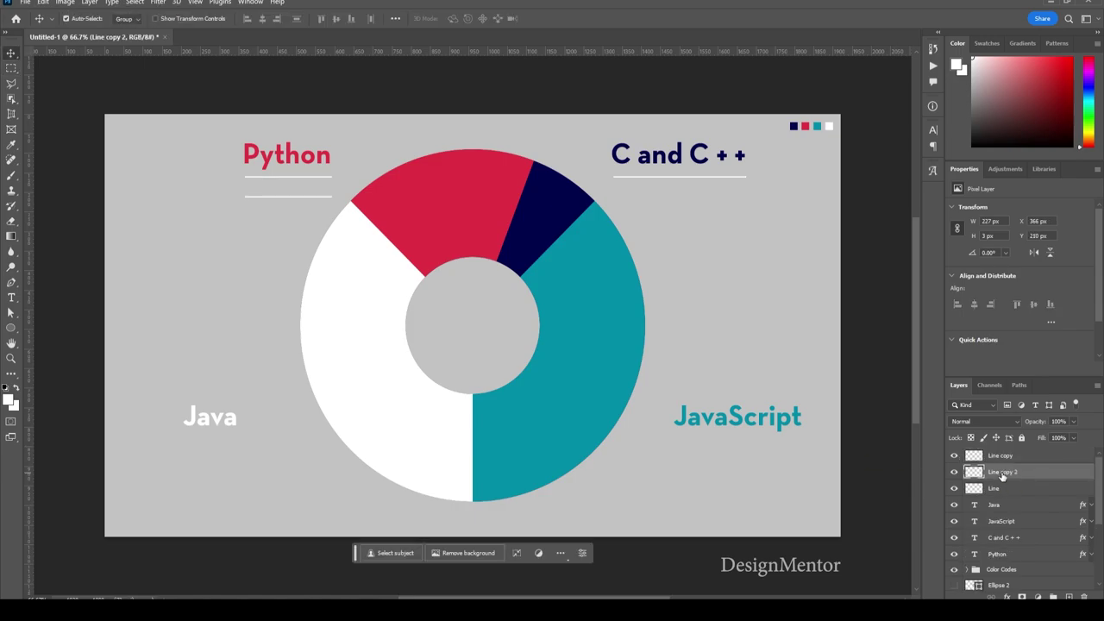
{"action": "key", "text": "shift+Down"}
{"action": "key", "text": "shift+Down"}
{"action": "key", "text": "shift+Down"}
{"action": "key", "text": "shift+Down"}
{"action": "key", "text": "shift+Down"}
{"action": "key", "text": "shift+Down"}
{"action": "key", "text": "shift+Down"}
{"action": "key", "text": "shift+Down"}
{"action": "key", "text": "shift+Down"}
{"action": "key", "text": "shift+Down"}
{"action": "key", "text": "shift+Down"}
{"action": "key", "text": "shift+Down"}
{"action": "key", "text": "shift+Down"}
{"action": "key", "text": "shift+Down"}
{"action": "key", "text": "shift+Down"}
{"action": "key", "text": "shift+Down"}
{"action": "key", "text": "shift+Down"}
{"action": "key", "text": "shift+Down"}
{"action": "key", "text": "shift+Down"}
{"action": "key", "text": "shift+Down"}
{"action": "key", "text": "shift+Down"}
{"action": "key", "text": "shift+Down"}
{"action": "key", "text": "shift+Down"}
{"action": "key", "text": "shift+Down"}
{"action": "key", "text": "shift+Left"}
{"action": "key", "text": "shift+Left"}
{"action": "key", "text": "shift+Left"}
{"action": "key", "text": "shift+Left"}
{"action": "key", "text": "shift+Left"}
{"action": "key", "text": "shift+Left"}
{"action": "key", "text": "m"}
{"action": "left_click_drag", "start_coordinate": [292, 396], "coordinate": [236, 462]}
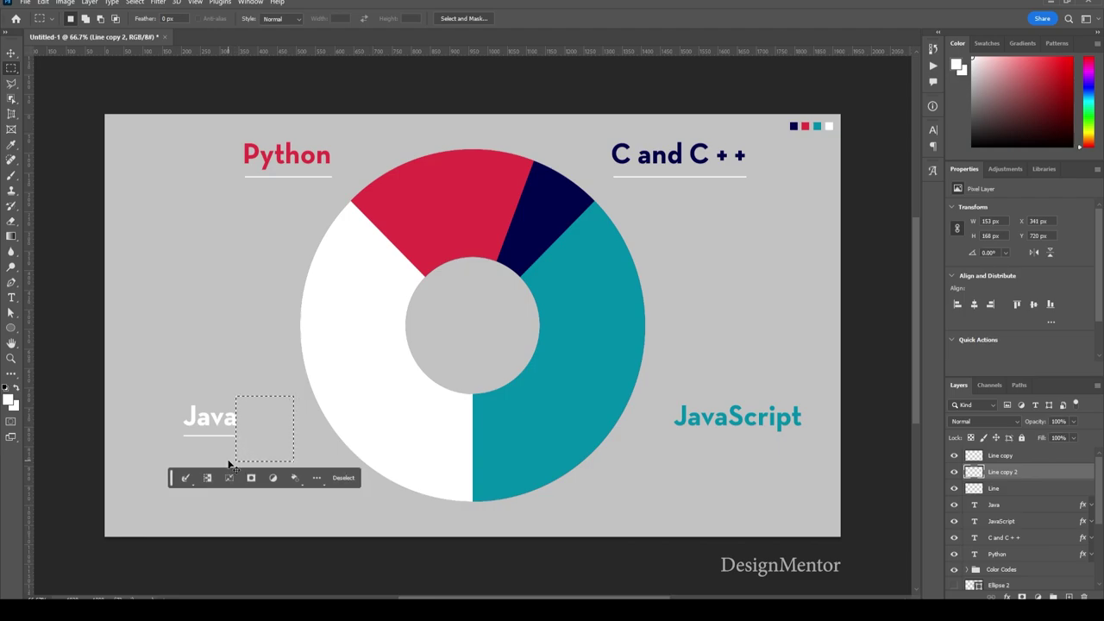
{"action": "key", "text": "ctrl+d"}
- Move the Java underline above the C and C++ one and give it a white Color Overlay
{"action": "left_click_drag", "start_coordinate": [1000, 472], "coordinate": [1000, 453]}
{"action": "double_click", "coordinate": [1048, 455]}
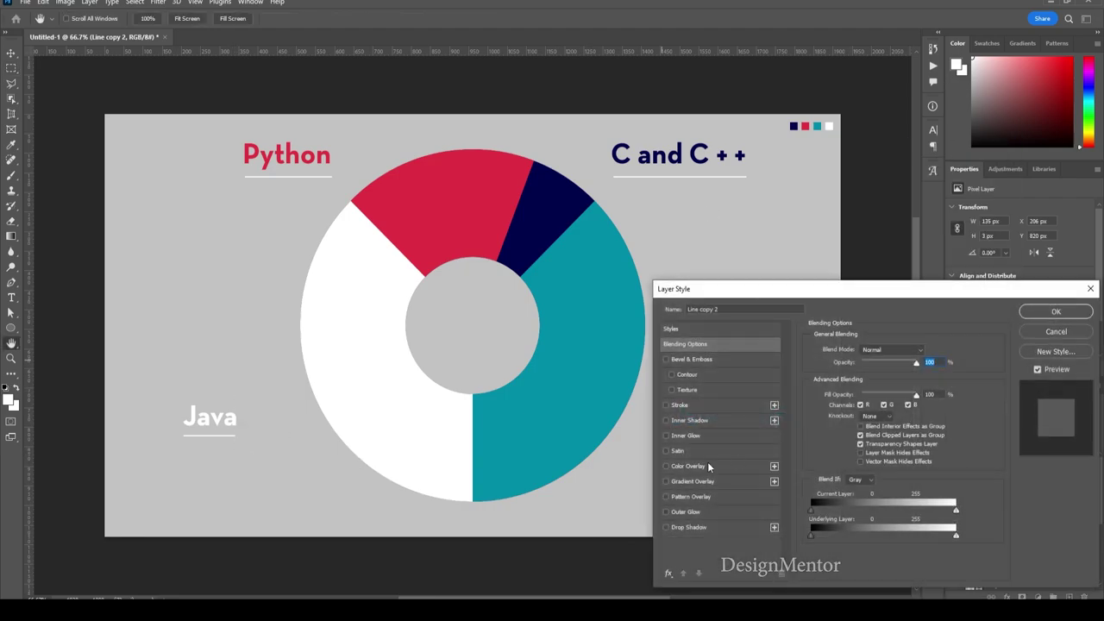
{"action": "left_click", "coordinate": [707, 466]}
{"action": "left_click", "coordinate": [926, 351]}
{"action": "left_click", "coordinate": [897, 365]}
{"action": "left_click", "coordinate": [926, 351]}
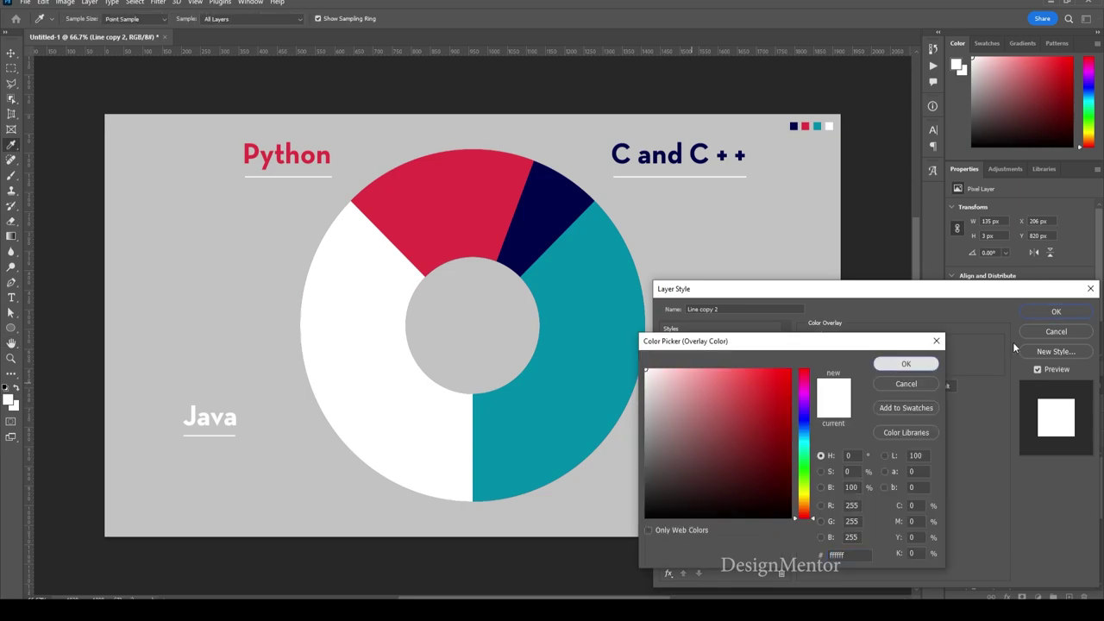
{"action": "left_click", "coordinate": [1054, 311]}
- Give the Python underline a red Color Overlay sampled from the Python label
{"action": "right_click", "coordinate": [995, 488]}
{"action": "left_click", "coordinate": [1037, 25]}
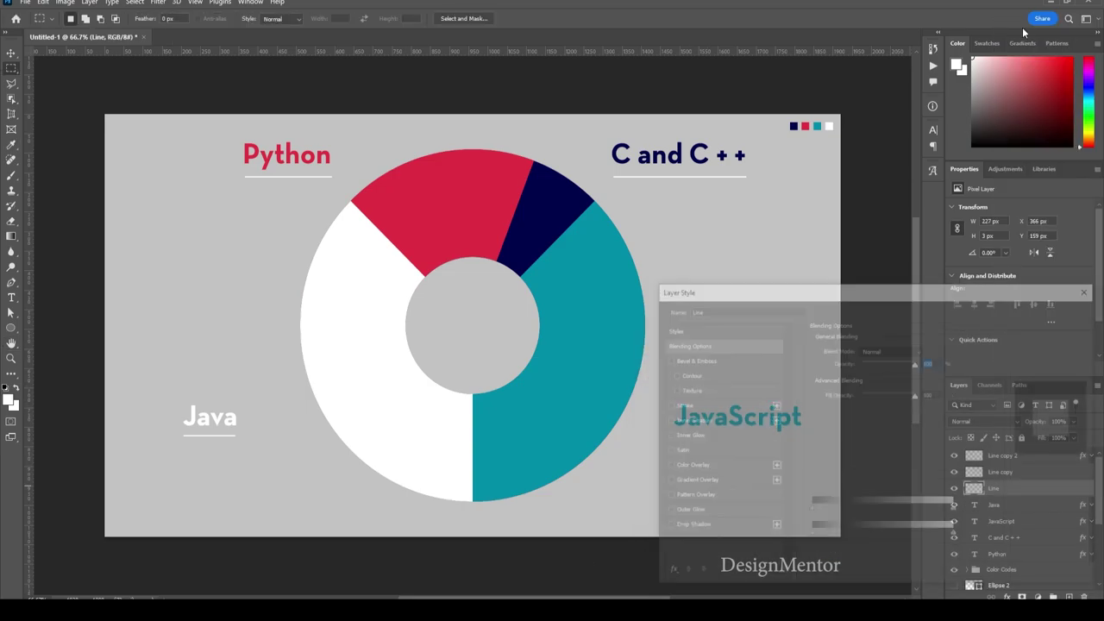
{"action": "left_click", "coordinate": [718, 465]}
{"action": "left_click", "coordinate": [926, 351]}
{"action": "left_click", "coordinate": [438, 216]}
{"action": "left_click", "coordinate": [905, 363]}
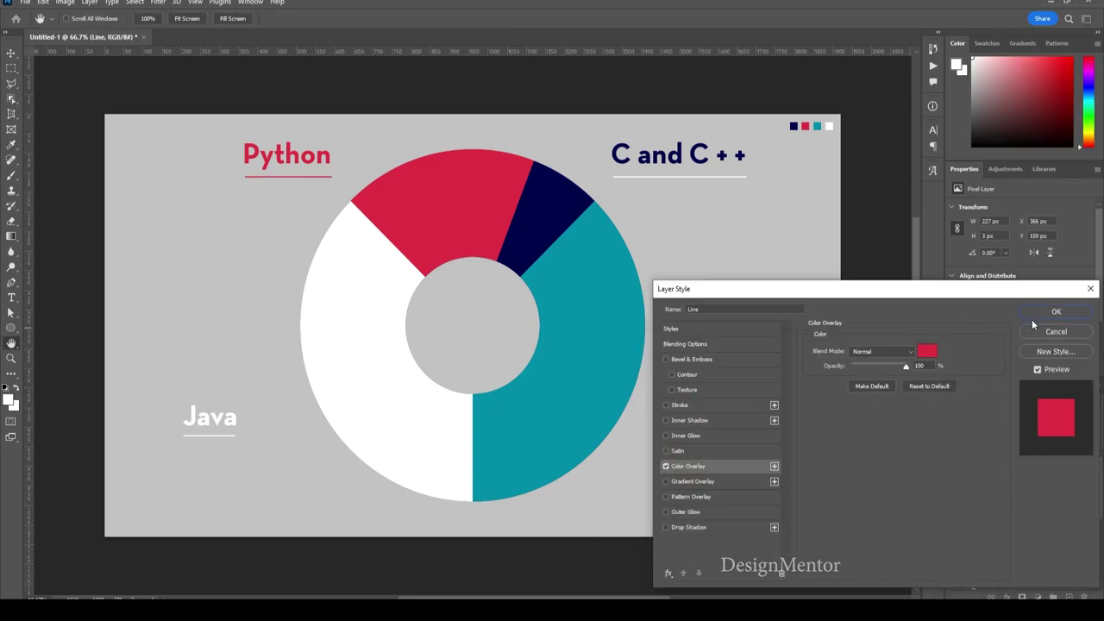
{"action": "left_click", "coordinate": [1043, 311]}
- Give the C and C++ underline a navy Color Overlay sampled from its label
{"action": "right_click", "coordinate": [1012, 473]}
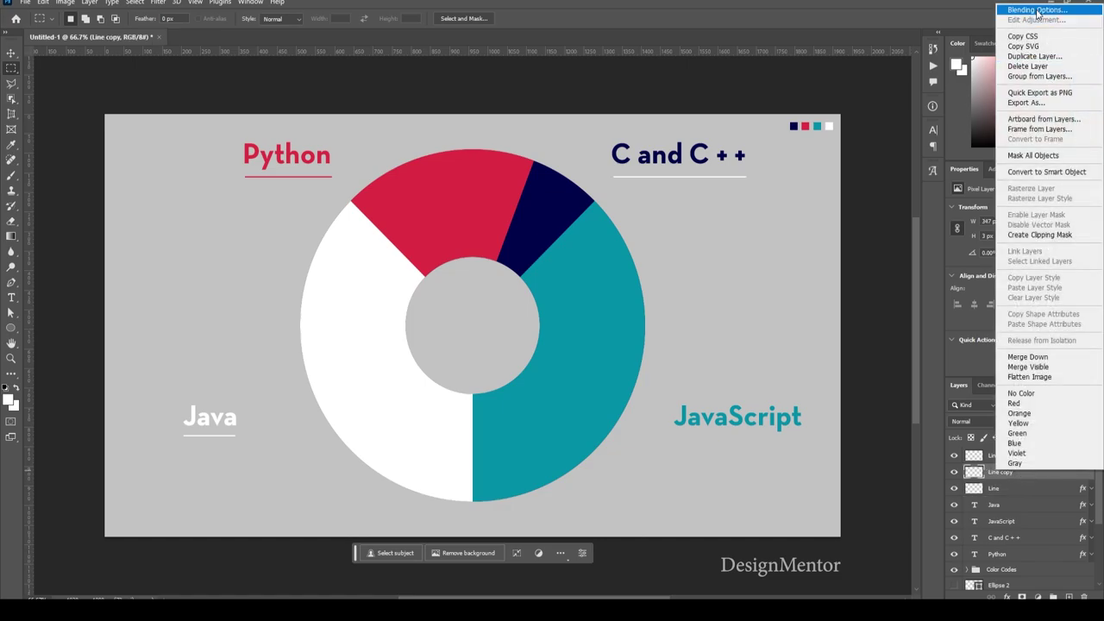
{"action": "left_click", "coordinate": [1035, 10]}
{"action": "left_click", "coordinate": [710, 466]}
{"action": "left_click", "coordinate": [924, 353]}
{"action": "left_click", "coordinate": [552, 198]}
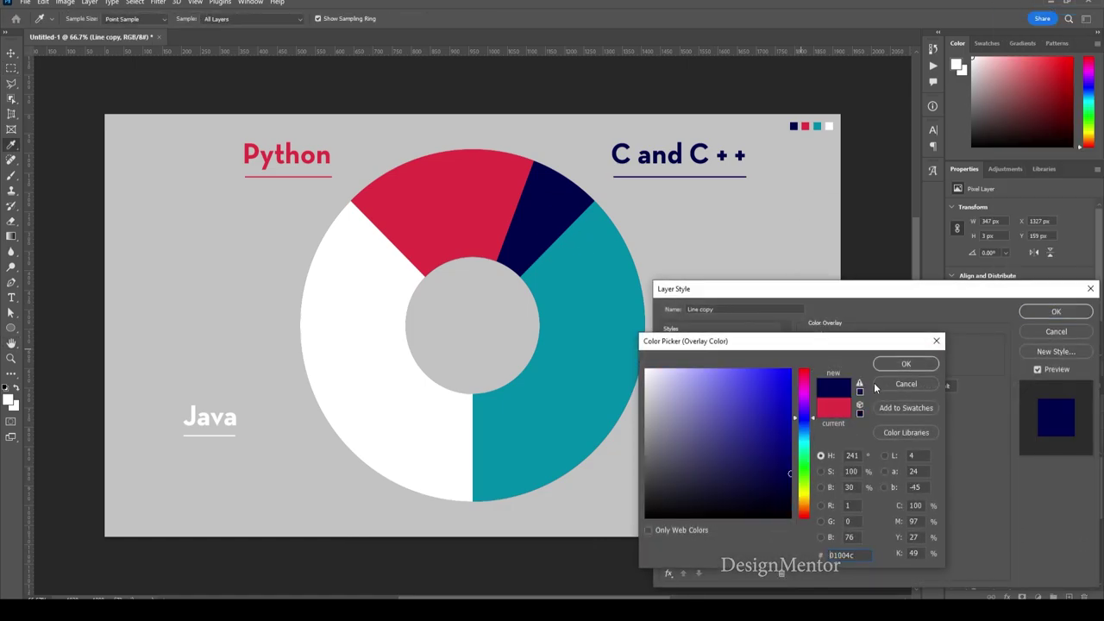
{"action": "left_click", "coordinate": [909, 363]}
{"action": "left_click", "coordinate": [1055, 311]}
{"action": "left_click", "coordinate": [1091, 475]}
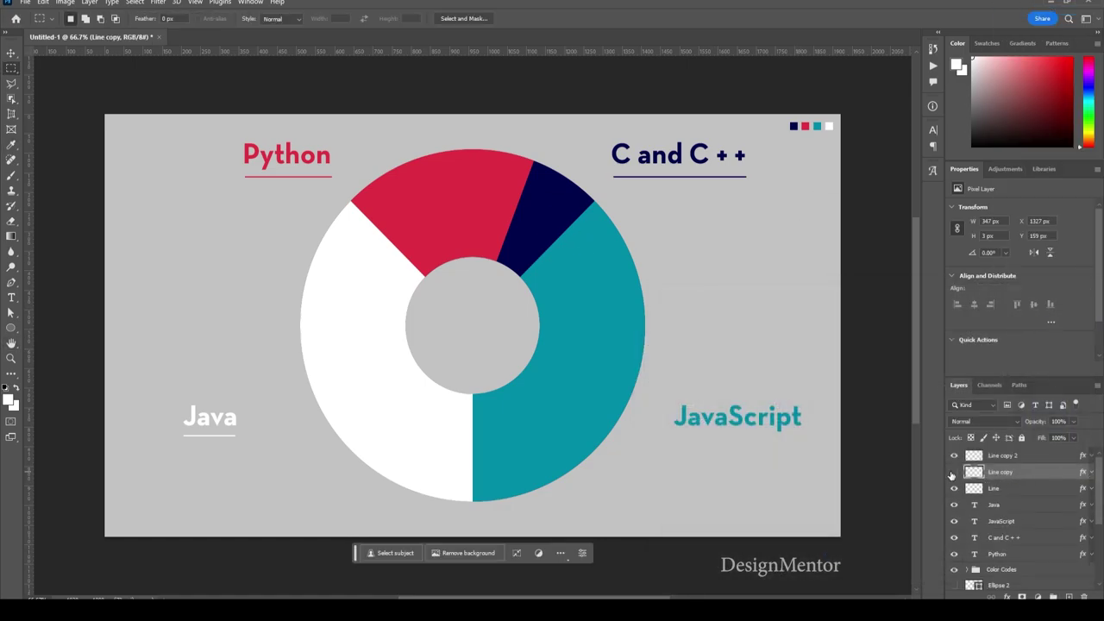
- Duplicate the navy underline and shift the copy down toward the JavaScript label
{"action": "key", "text": "v"}
{"action": "key", "text": "ctrl+j"}
{"action": "key", "text": "shift+Down"}
{"action": "key", "text": "shift+Down"}
{"action": "key", "text": "shift+Down"}
{"action": "key", "text": "shift+Down"}
{"action": "key", "text": "shift+Down"}
{"action": "key", "text": "shift+Down"}
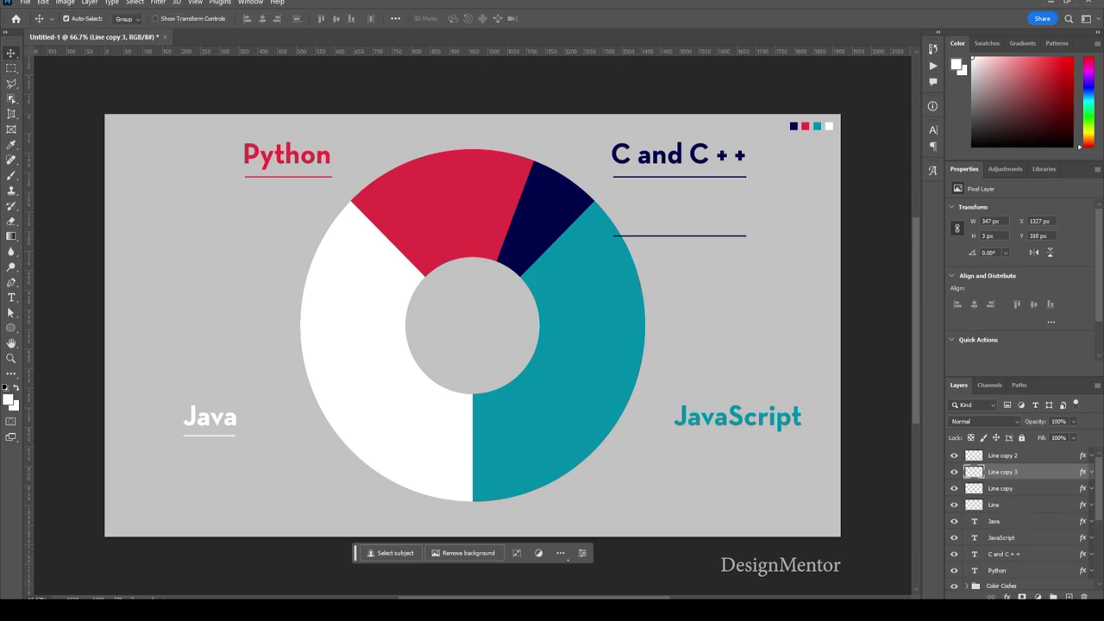
{"action": "key", "text": "shift+Down"}
{"action": "key", "text": "shift+Down"}
{"action": "key", "text": "shift+Down"}
{"action": "key", "text": "shift+Down"}
{"action": "key", "text": "shift+Down"}
{"action": "key", "text": "shift+Down"}
{"action": "key", "text": "shift+Down"}
{"action": "key", "text": "shift+Down"}
{"action": "key", "text": "shift+Down"}
{"action": "key", "text": "shift+Down"}
{"action": "key", "text": "shift+Down"}
{"action": "key", "text": "shift+Down"}
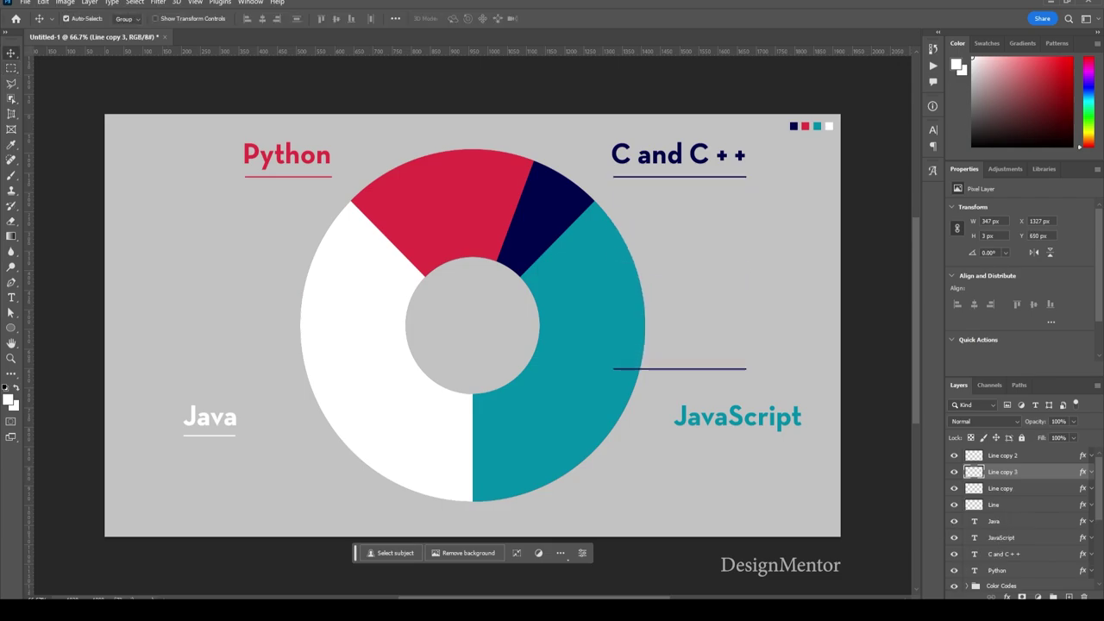
{"action": "key", "text": "shift+Down"}
{"action": "key", "text": "shift+Down"}
{"action": "key", "text": "shift+Down"}
{"action": "key", "text": "shift+Down"}
{"action": "key", "text": "shift+Down"}
{"action": "key", "text": "shift+Down"}
{"action": "key", "text": "shift+Down"}
{"action": "key", "text": "shift+Down"}
{"action": "key", "text": "shift+Down"}
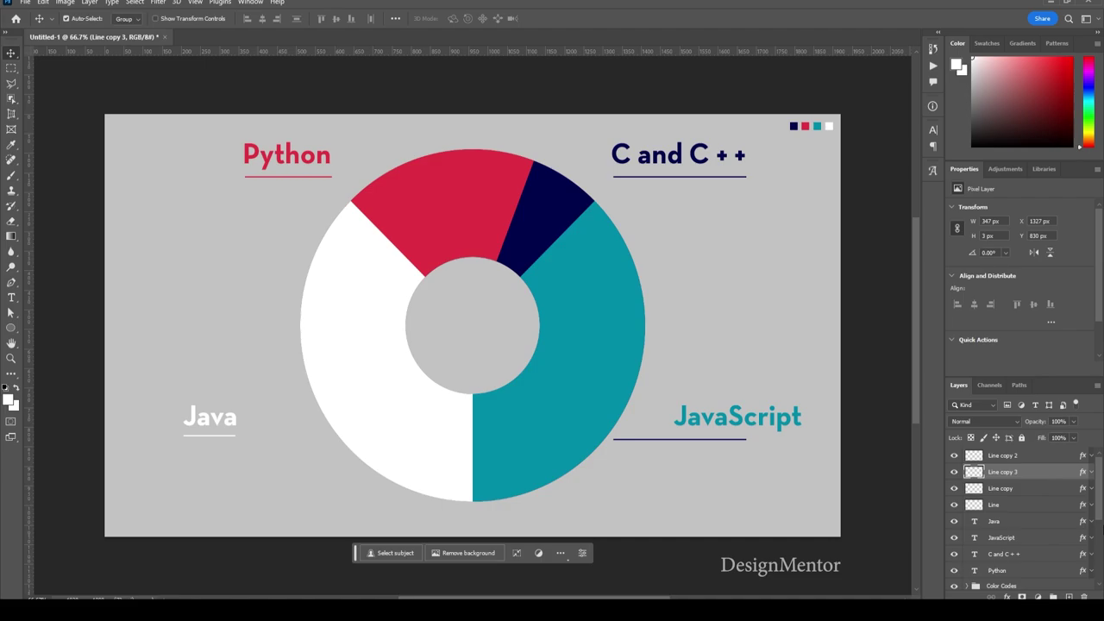
- Recolour the copied underline teal from the JavaScript label and nudge it under JavaScript
{"action": "right_click", "coordinate": [1002, 471]}
{"action": "left_click", "coordinate": [1031, 8]}
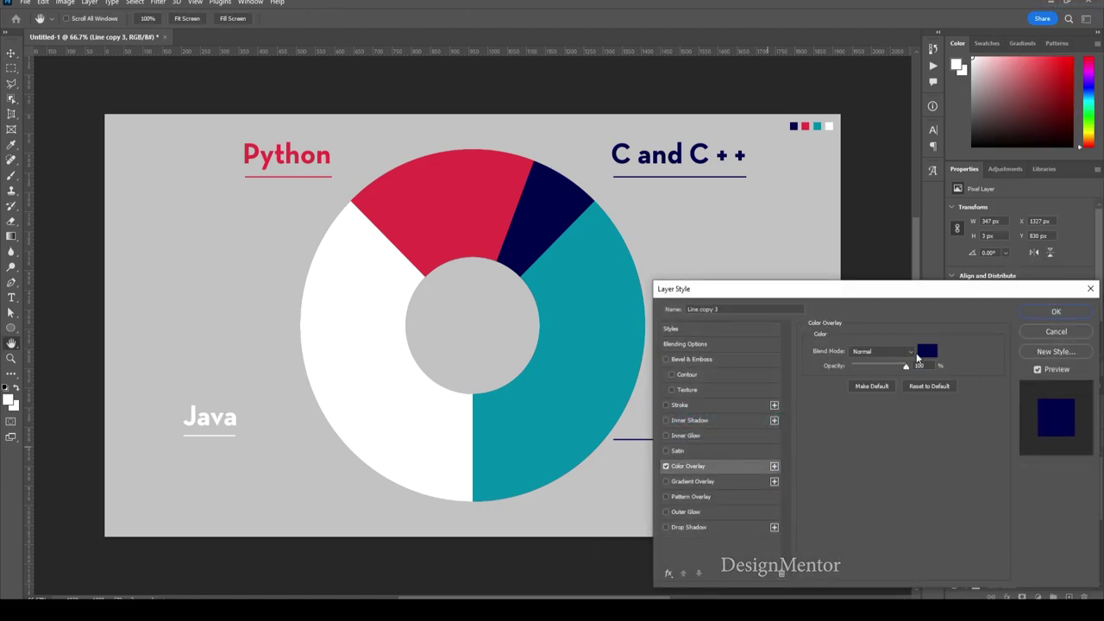
{"action": "left_click", "coordinate": [926, 351]}
{"action": "left_click", "coordinate": [569, 388]}
{"action": "key", "text": "Return"}
{"action": "key", "text": "Return"}
{"action": "key", "text": "shift+Right"}
{"action": "key", "text": "shift+Right"}
{"action": "key", "text": "shift+Right"}
{"action": "key", "text": "shift+Right"}
{"action": "key", "text": "shift+Right"}
{"action": "key", "text": "shift+Right"}
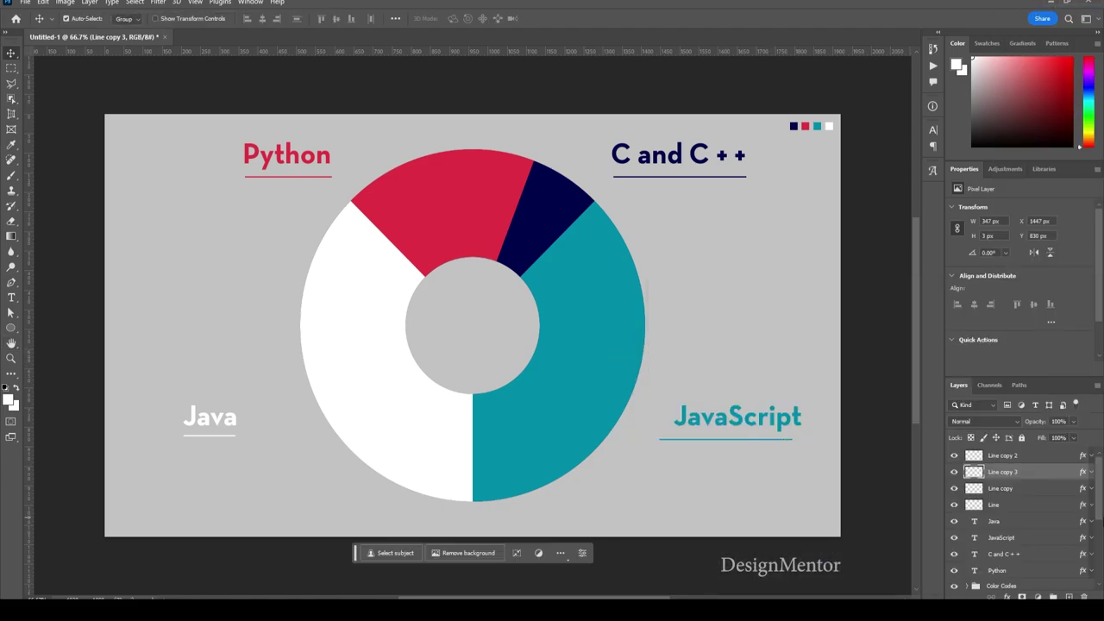
{"action": "key", "text": "shift+Right"}
{"action": "key", "text": "shift+Right"}
{"action": "key", "text": "shift+Right"}
{"action": "left_click", "coordinate": [980, 507]}
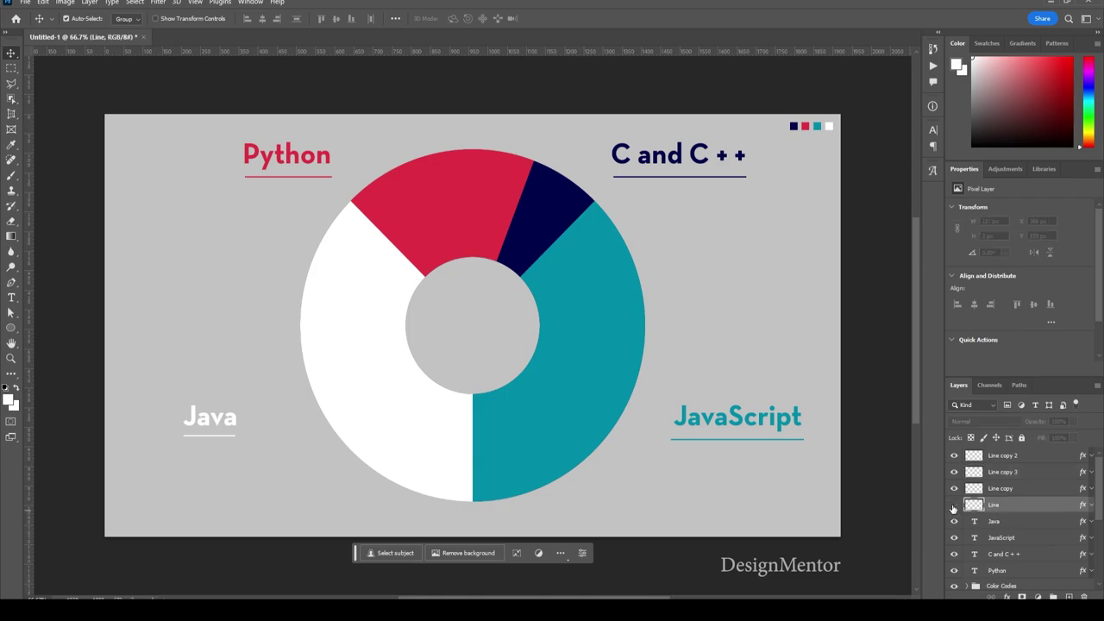
{"action": "left_click", "coordinate": [1049, 505], "text": "ctrl"}
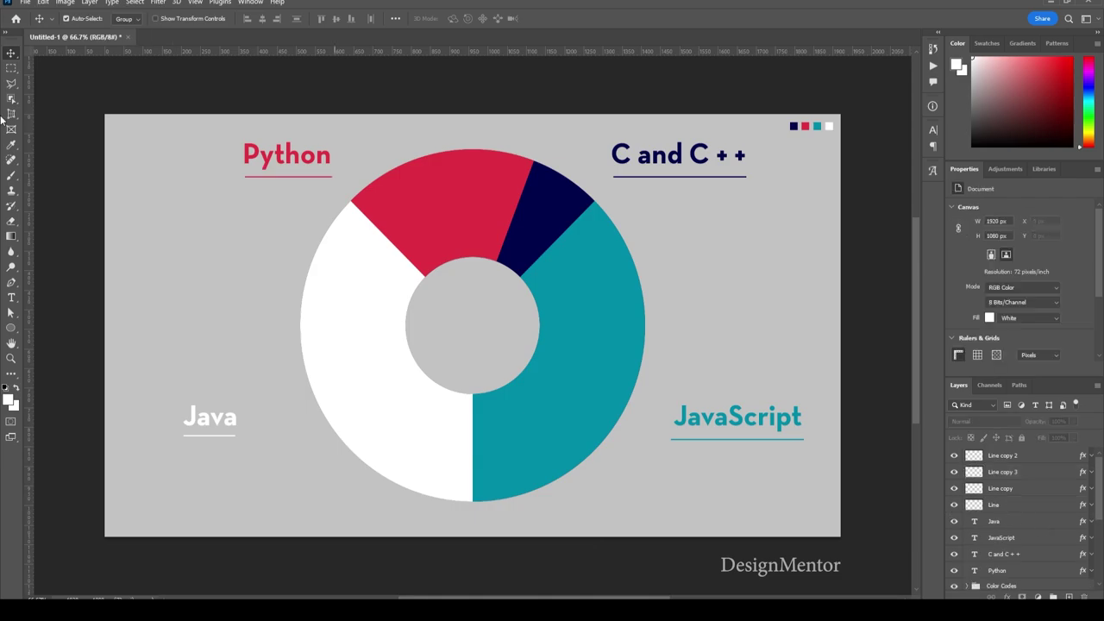